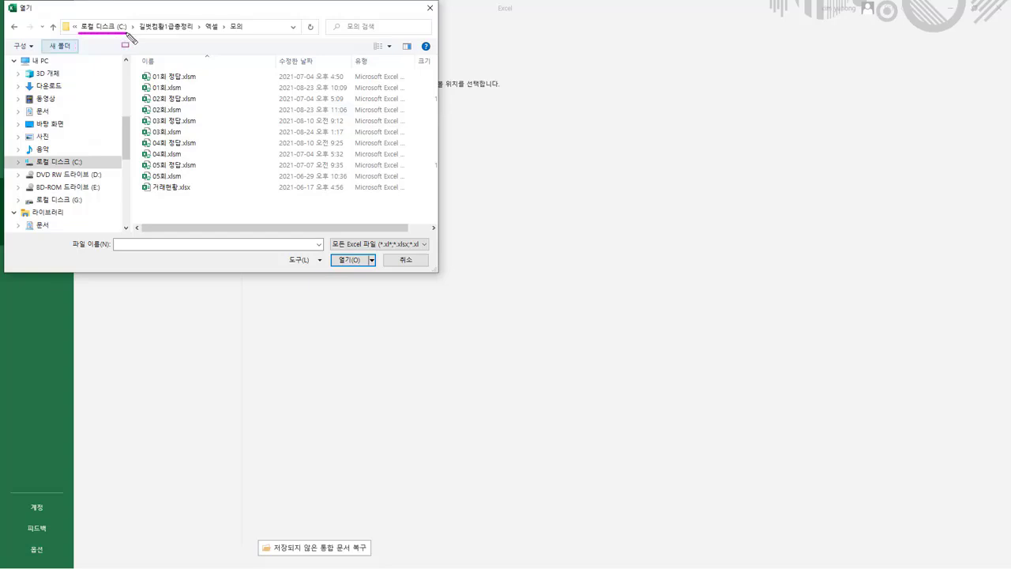
# Open 04회.xlsm from the 길벗컴활1급총정리\엑셀\모의 folder on drive C, entering the file's password
pyautogui.moveTo(127, 34); pyautogui.dragTo(241, 33)
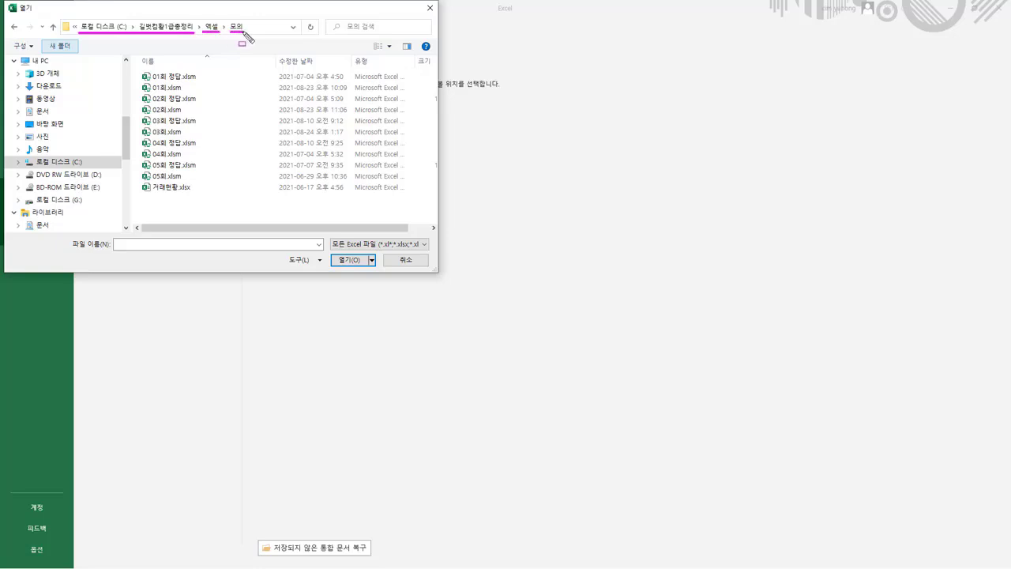
pyautogui.moveTo(138, 68)
pyautogui.mouseDown()
pyautogui.moveTo(139, 103)
pyautogui.moveTo(207, 198)
pyautogui.mouseUp()
pyautogui.press('Escape')
pyautogui.click(154, 154)
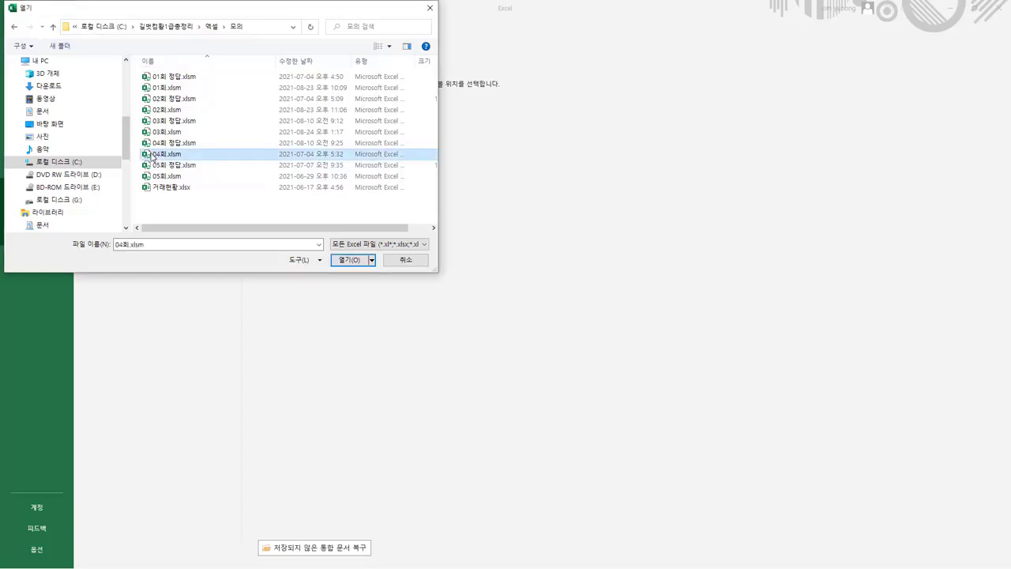
pyautogui.click(350, 259)
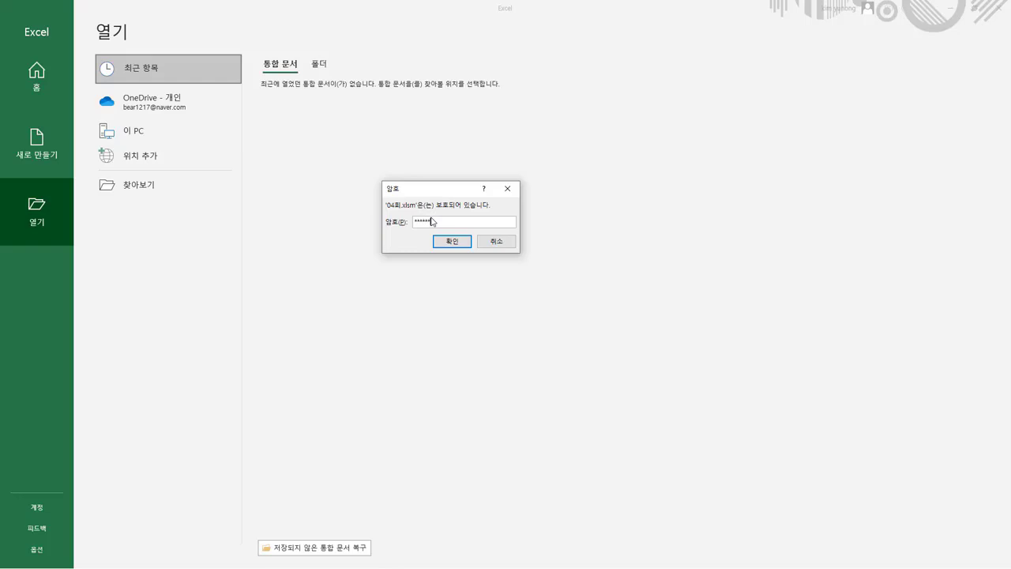
pyautogui.click(447, 242)
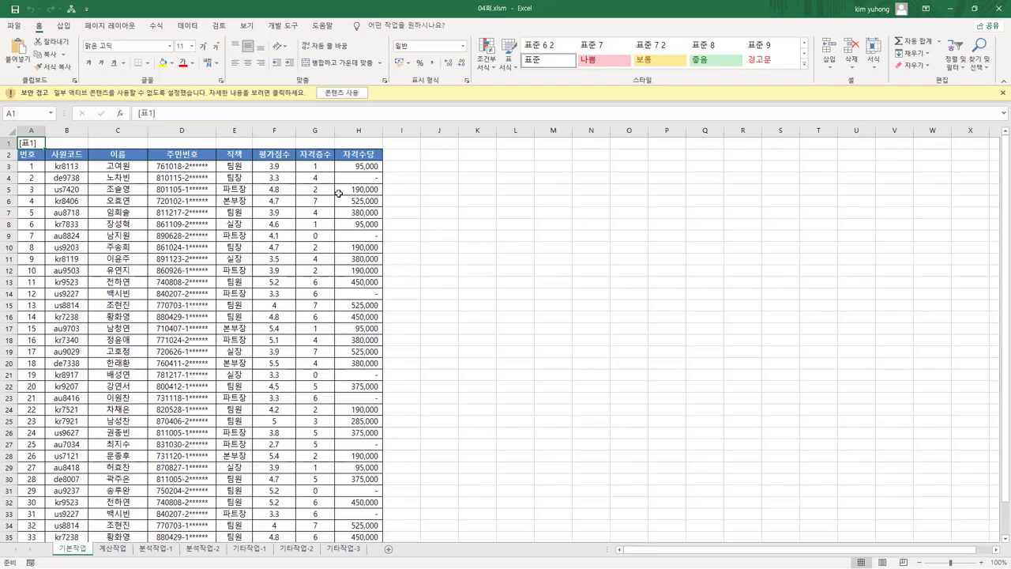
# Enable the blocked active content in the 04회.xlsm workbook
pyautogui.moveTo(19, 85); pyautogui.dragTo(51, 100)
pyautogui.moveTo(317, 87); pyautogui.dragTo(372, 100)
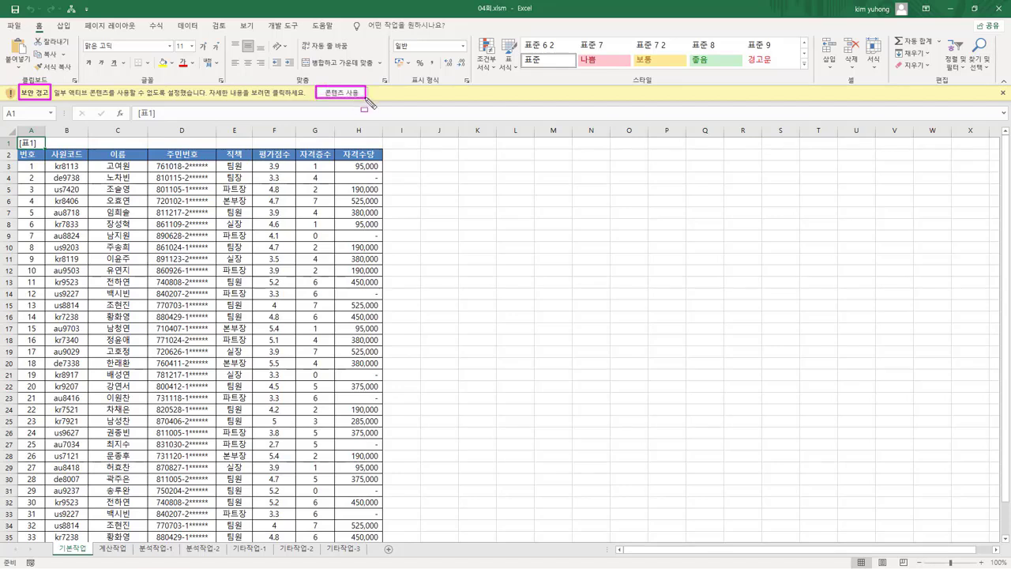
pyautogui.press('Escape')
pyautogui.click(338, 93)
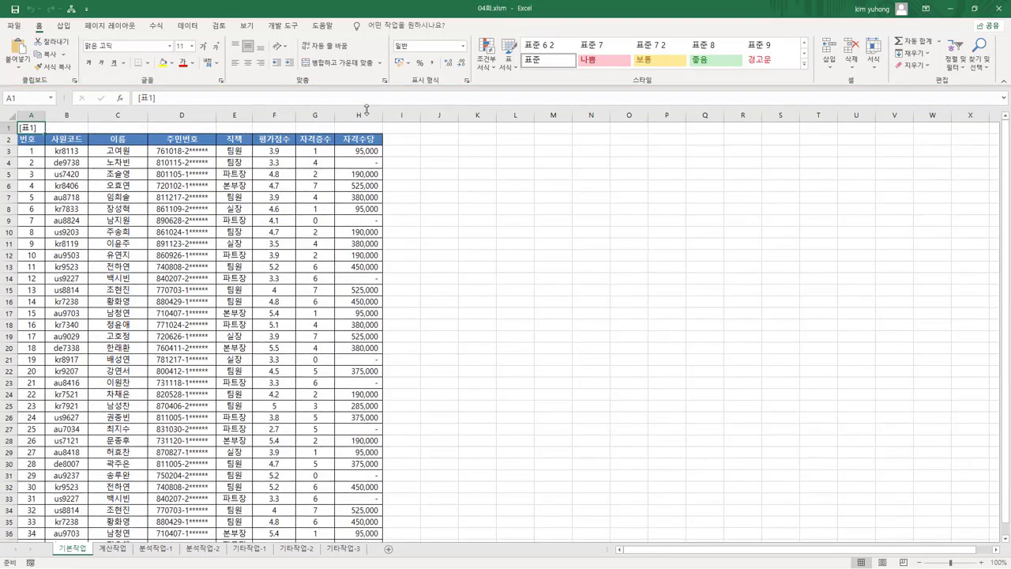
# Read the advanced filter task for the 기본작업 sheet and identify its separate instructions
pyautogui.moveTo(52, 537)
pyautogui.mouseDown()
pyautogui.moveTo(100, 563)
pyautogui.moveTo(368, 559)
pyautogui.mouseUp()
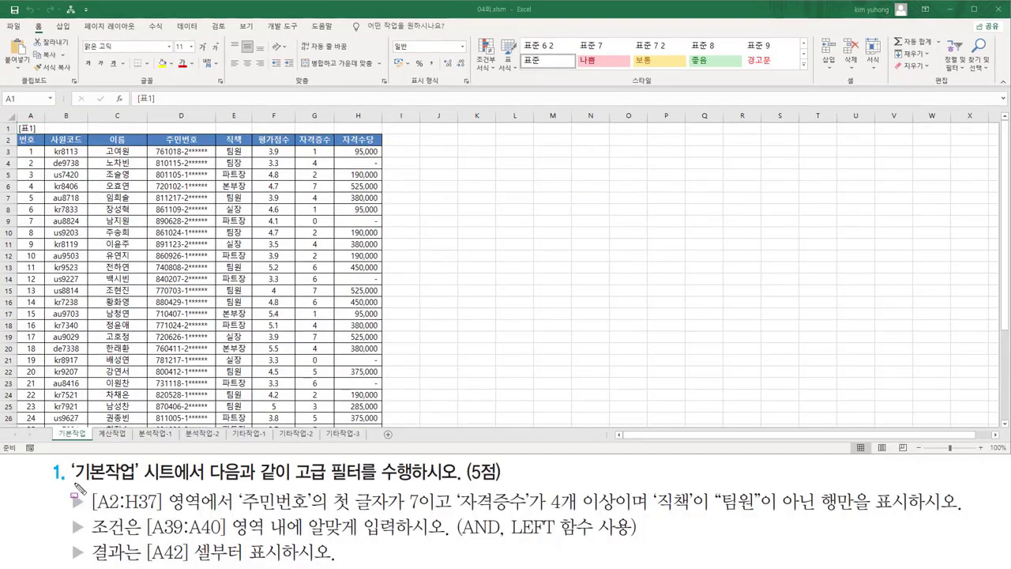
pyautogui.moveTo(74, 483)
pyautogui.mouseDown()
pyautogui.moveTo(139, 485)
pyautogui.moveTo(137, 459)
pyautogui.moveTo(182, 459)
pyautogui.mouseUp()
pyautogui.moveTo(55, 427); pyautogui.dragTo(88, 439)
pyautogui.moveTo(290, 479); pyautogui.dragTo(360, 479)
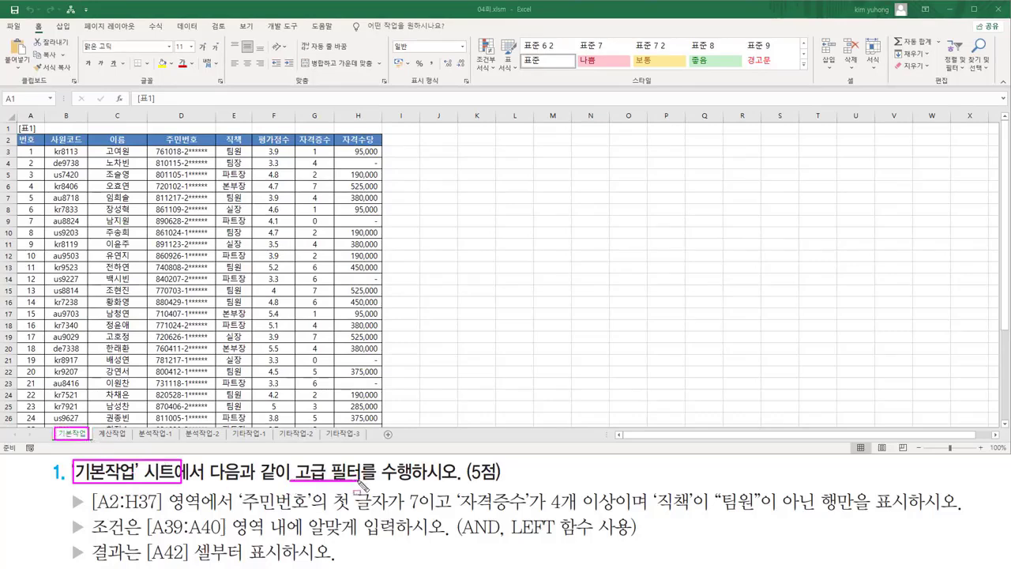
pyautogui.moveTo(459, 478); pyautogui.dragTo(500, 478)
pyautogui.press('Escape')
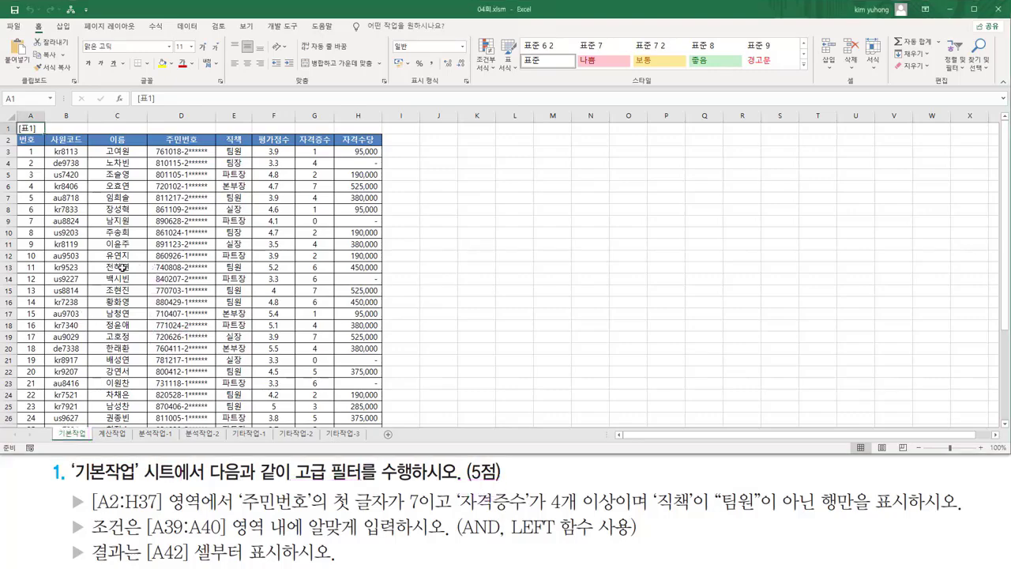
pyautogui.scroll(1, 121, 268)
pyautogui.scroll(3, 121, 268)
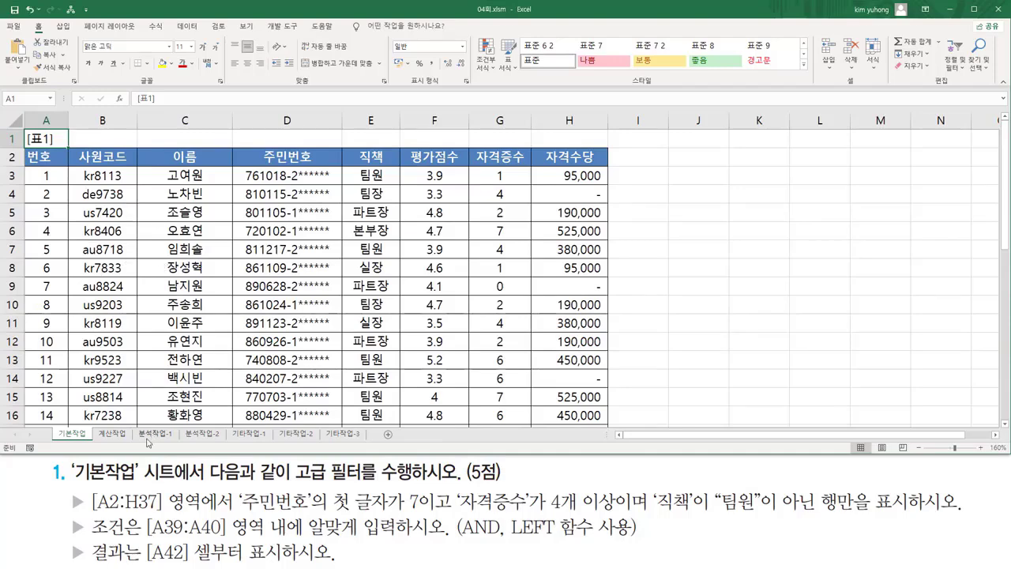
pyautogui.moveTo(66, 490); pyautogui.dragTo(86, 564)
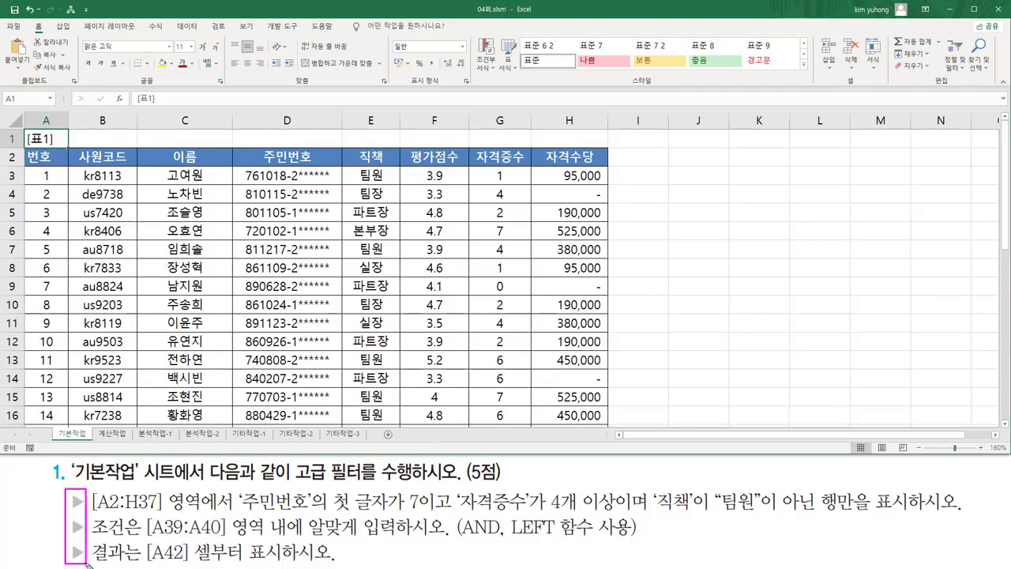
pyautogui.press('Escape')
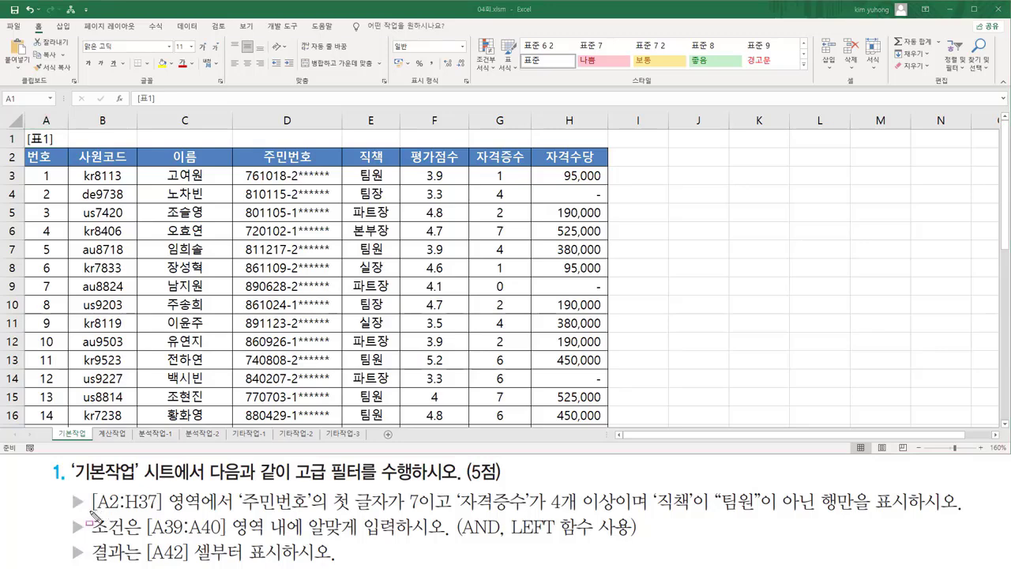
# Examine the 주민번호, 자격증수 and 직책 columns of A2:H37 against the filter conditions in the instructions
pyautogui.moveTo(92, 513); pyautogui.dragTo(150, 514)
pyautogui.moveTo(27, 164); pyautogui.dragTo(603, 431)
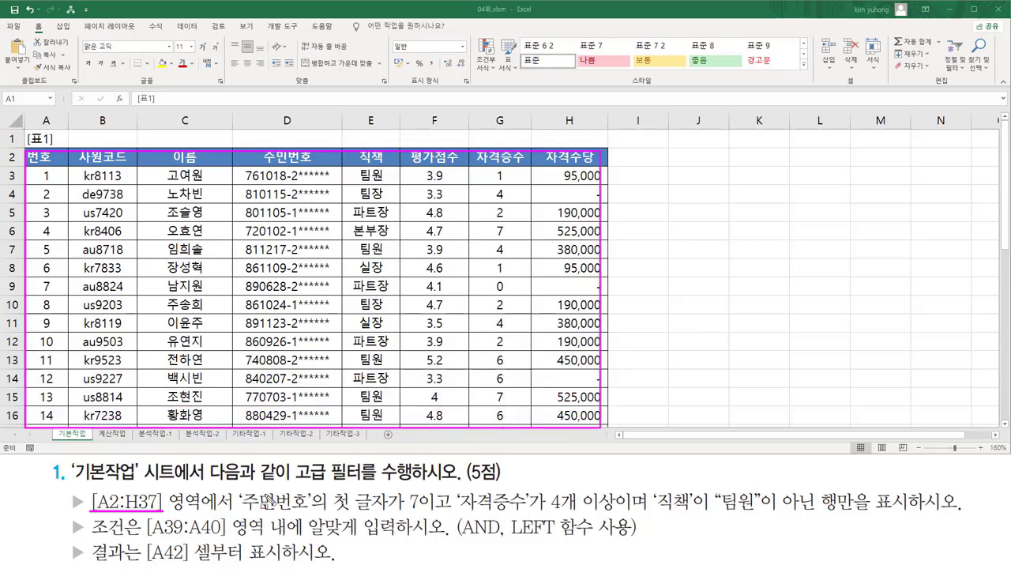
pyautogui.moveTo(239, 513)
pyautogui.mouseDown()
pyautogui.moveTo(312, 522)
pyautogui.moveTo(312, 492)
pyautogui.moveTo(419, 519)
pyautogui.moveTo(420, 491)
pyautogui.mouseUp()
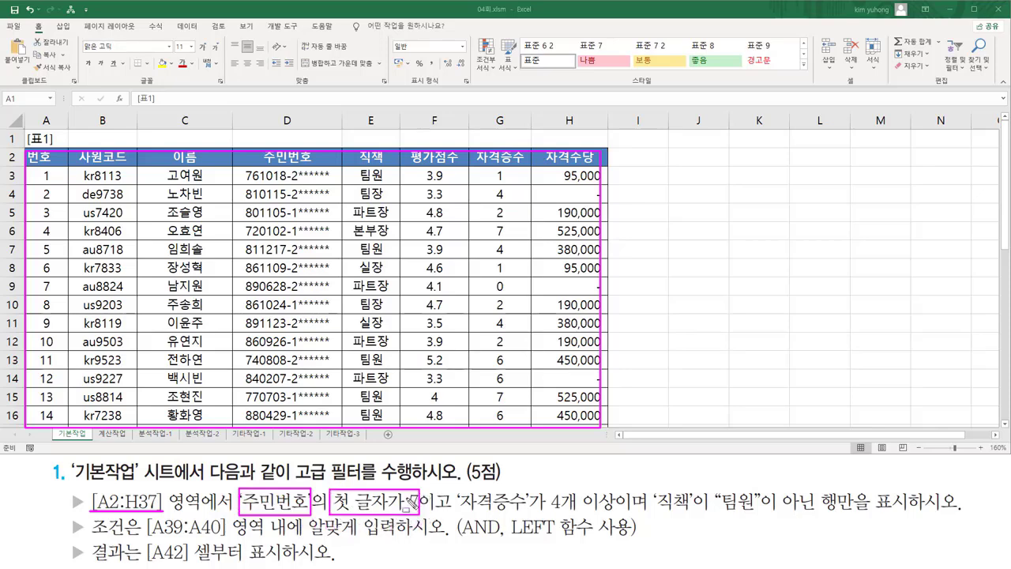
pyautogui.moveTo(246, 169); pyautogui.dragTo(254, 427)
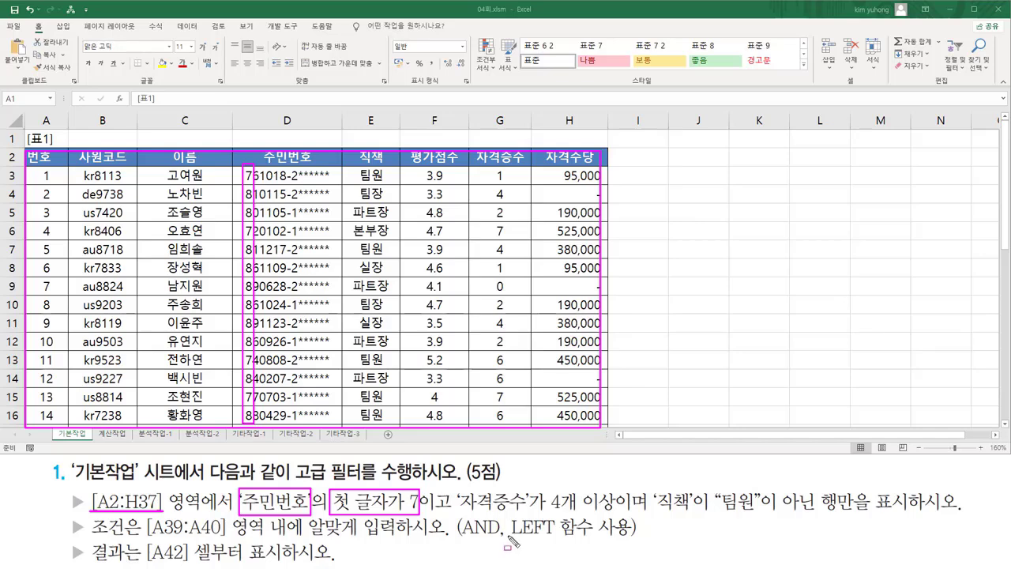
pyautogui.moveTo(509, 535); pyautogui.dragTo(586, 537)
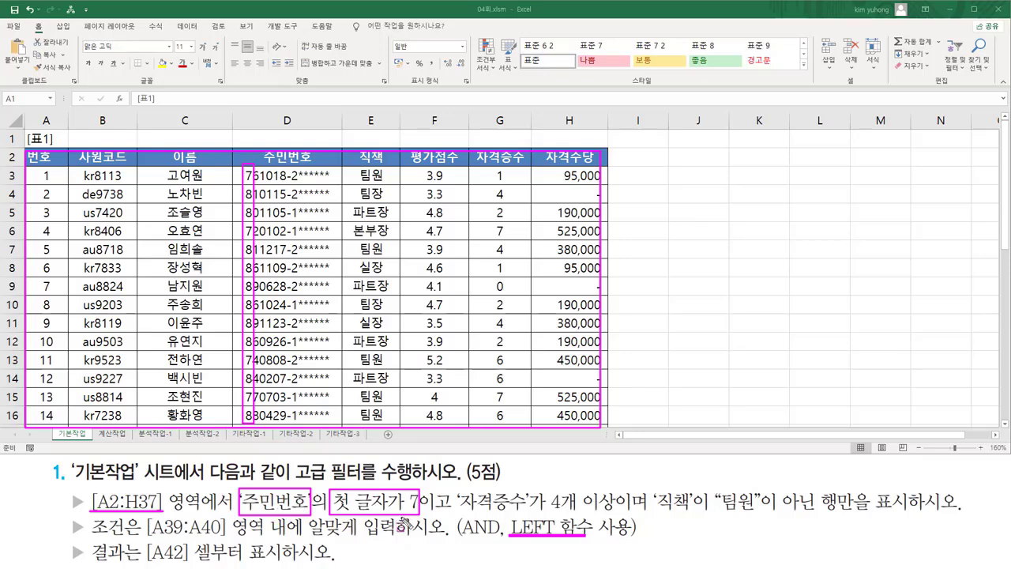
pyautogui.moveTo(458, 513)
pyautogui.mouseDown()
pyautogui.moveTo(613, 515)
pyautogui.moveTo(617, 490)
pyautogui.mouseUp()
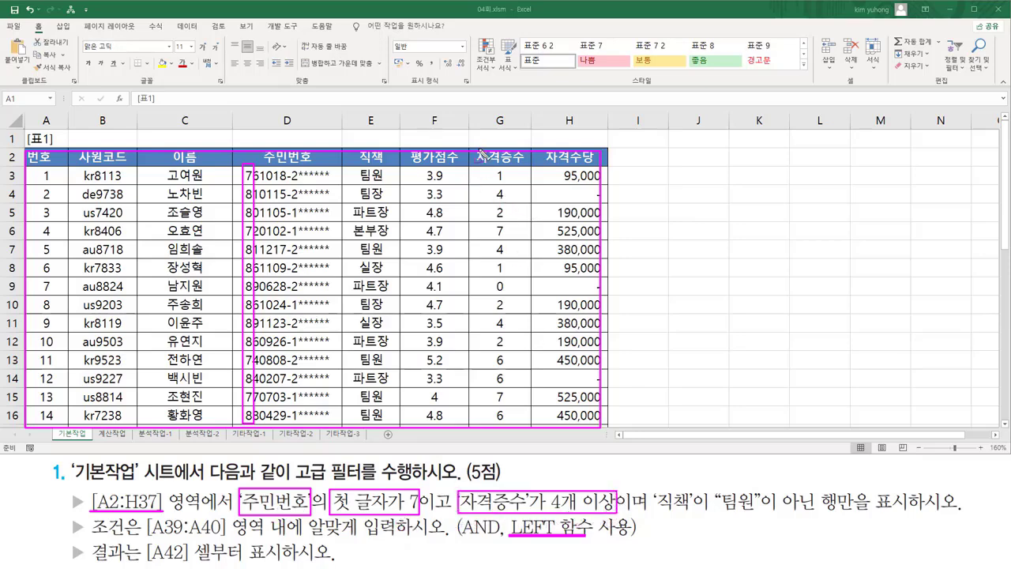
pyautogui.moveTo(474, 146)
pyautogui.mouseDown()
pyautogui.moveTo(508, 162)
pyautogui.moveTo(530, 285)
pyautogui.moveTo(534, 429)
pyautogui.mouseUp()
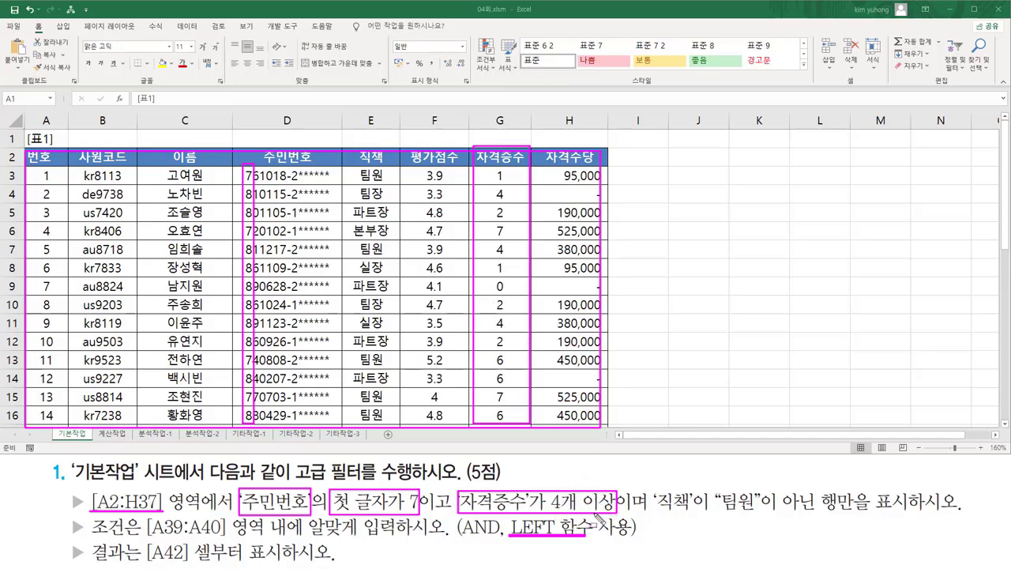
pyautogui.moveTo(654, 488)
pyautogui.mouseDown()
pyautogui.moveTo(714, 518)
pyautogui.moveTo(841, 518)
pyautogui.mouseUp()
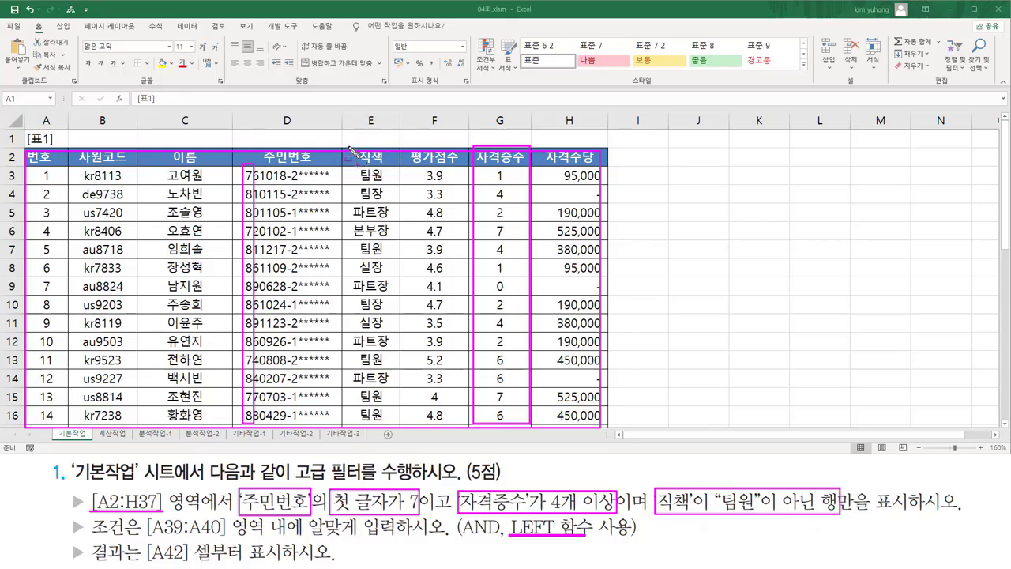
pyautogui.moveTo(348, 149)
pyautogui.mouseDown()
pyautogui.moveTo(394, 308)
pyautogui.moveTo(398, 426)
pyautogui.mouseUp()
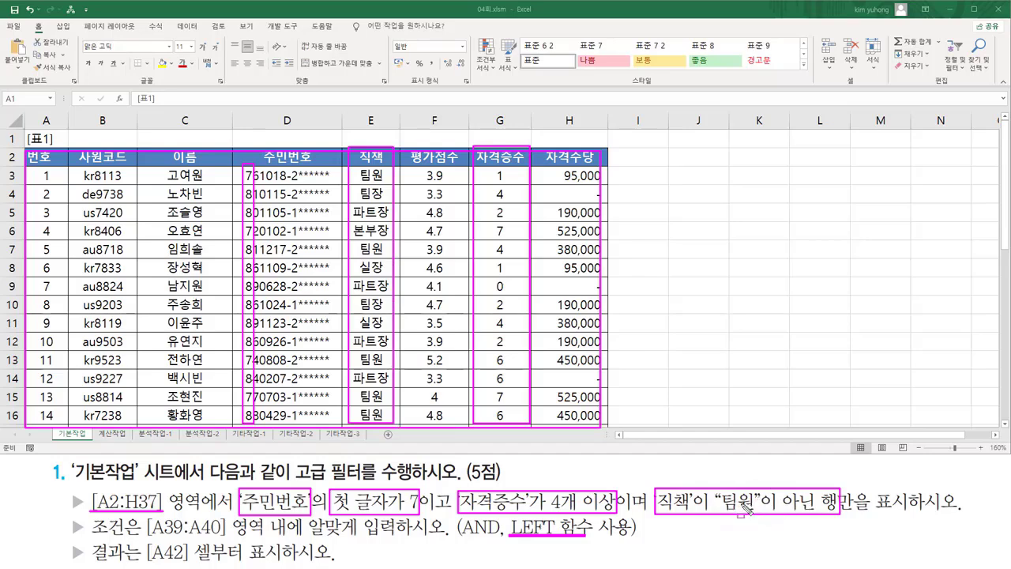
pyautogui.press('Escape')
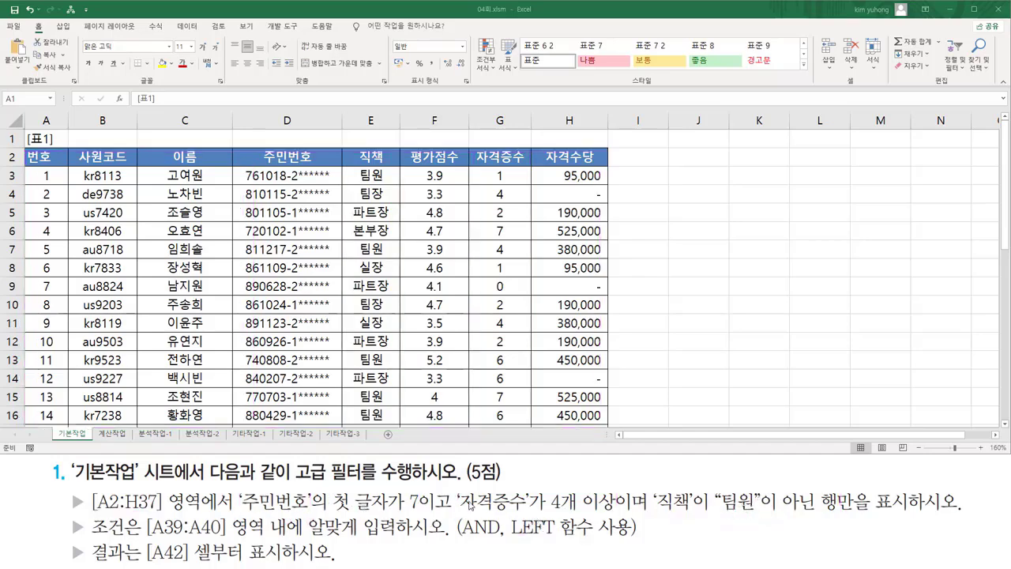
# Review how the three filter conditions combine, which functions are required, and where the criteria and results belong
pyautogui.moveTo(240, 486); pyautogui.dragTo(422, 520)
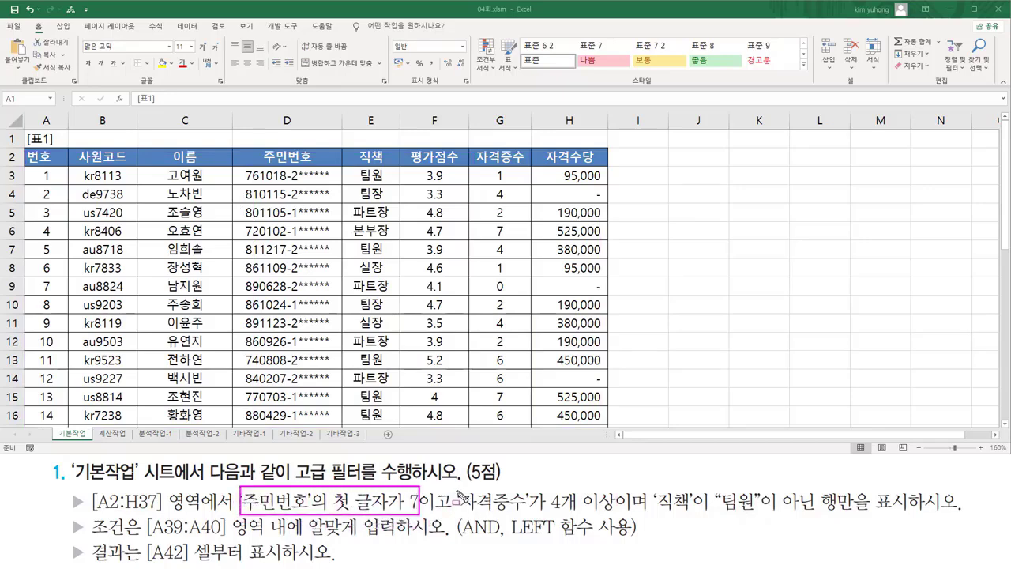
pyautogui.moveTo(458, 487); pyautogui.dragTo(616, 514)
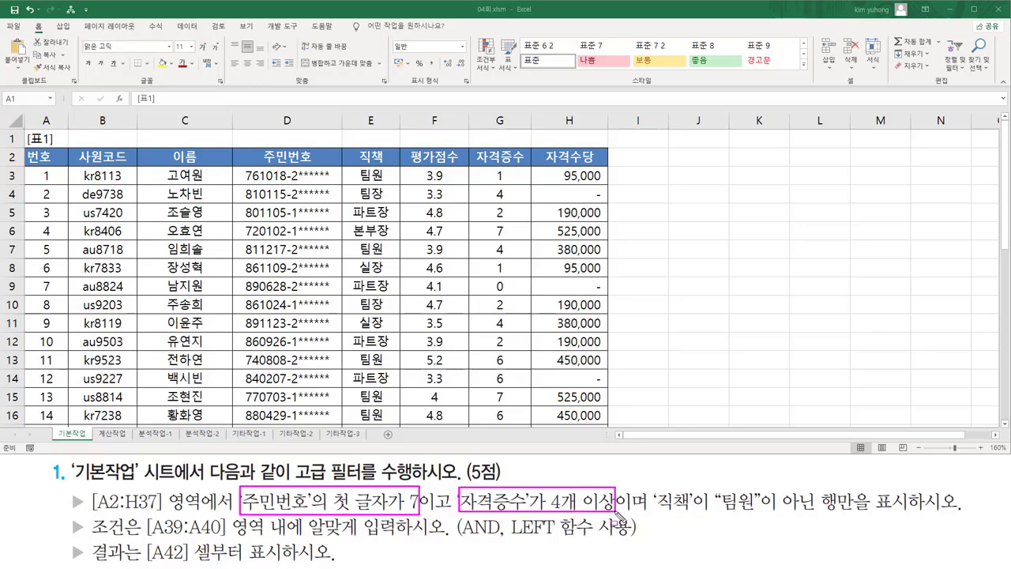
pyautogui.moveTo(655, 485); pyautogui.dragTo(813, 512)
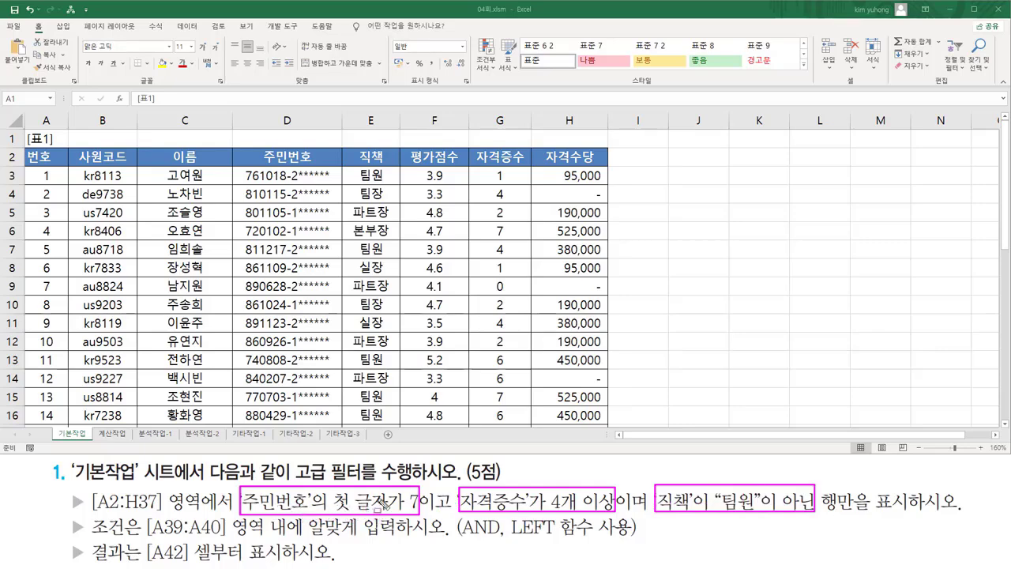
pyautogui.moveTo(420, 514)
pyautogui.mouseDown()
pyautogui.moveTo(443, 514)
pyautogui.moveTo(419, 518)
pyautogui.mouseUp()
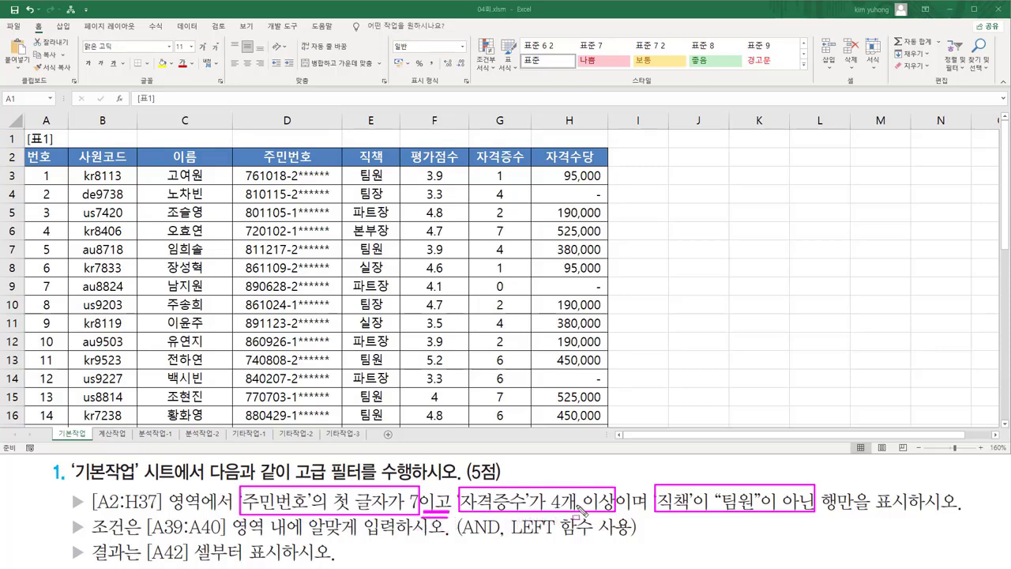
pyautogui.moveTo(615, 512); pyautogui.dragTo(648, 513)
pyautogui.moveTo(461, 537); pyautogui.dragTo(496, 539)
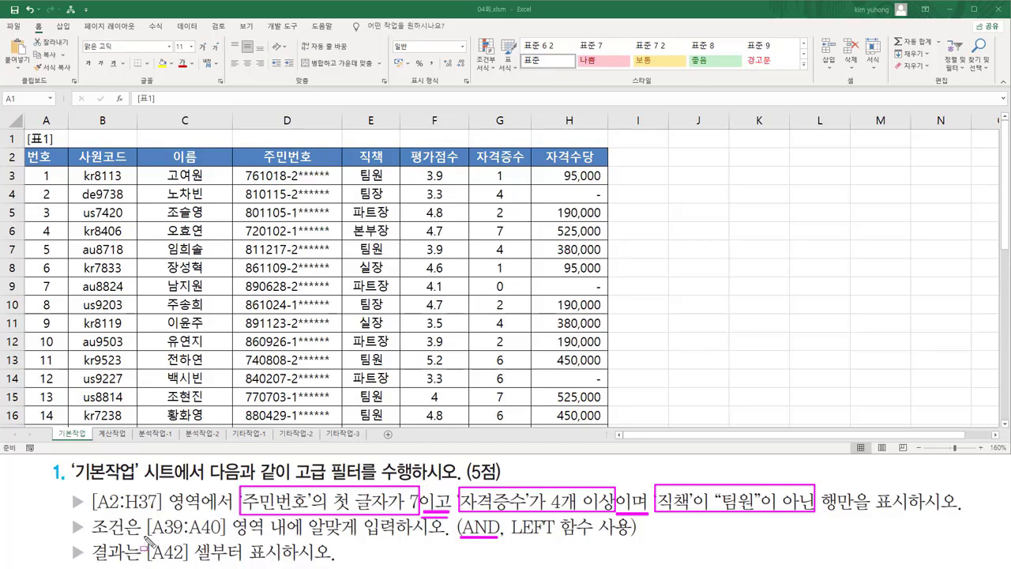
pyautogui.moveTo(145, 541)
pyautogui.mouseDown()
pyautogui.moveTo(224, 542)
pyautogui.moveTo(228, 515)
pyautogui.moveTo(227, 538)
pyautogui.mouseUp()
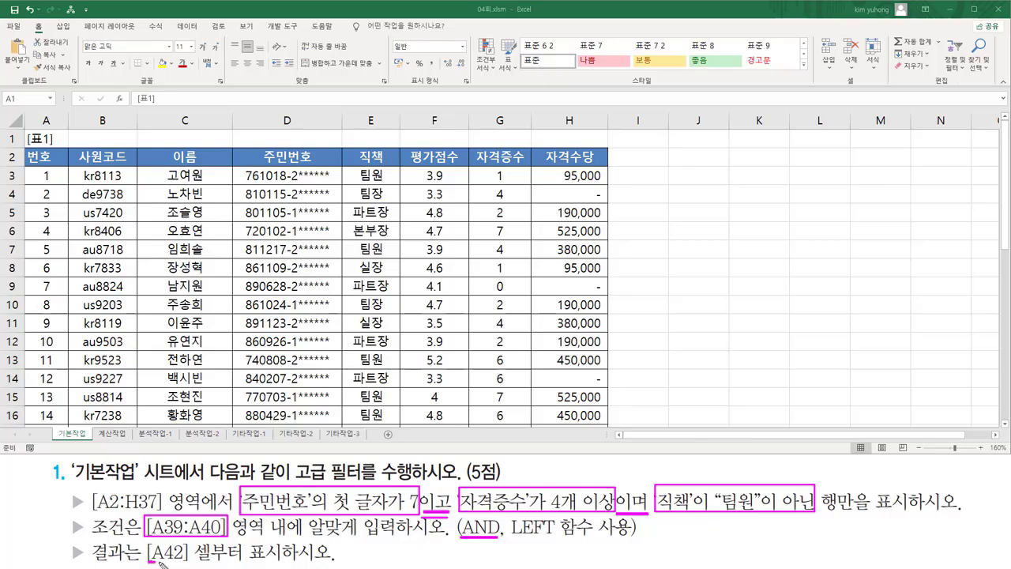
pyautogui.moveTo(162, 563); pyautogui.dragTo(278, 563)
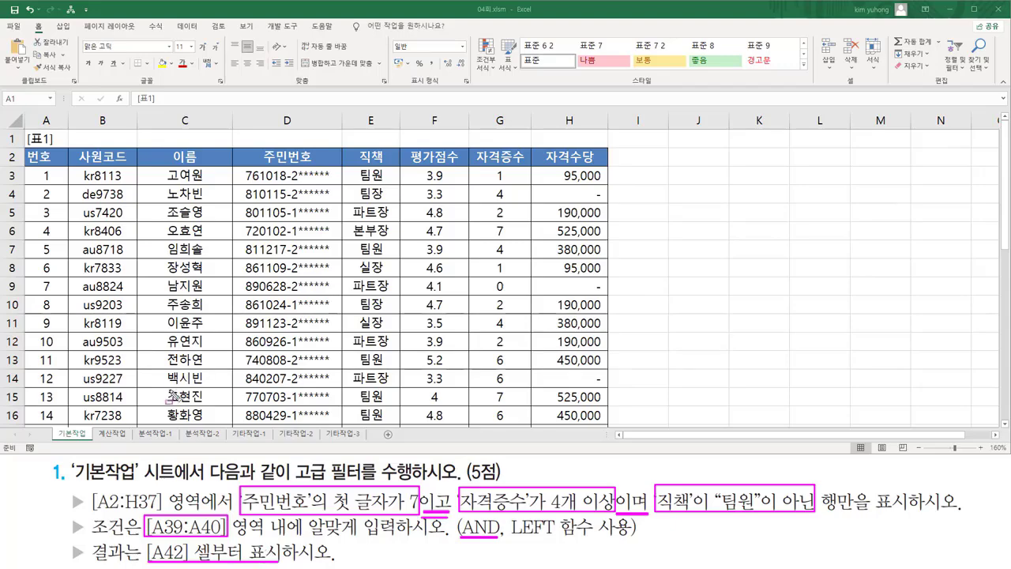
# Enter 조건 as the criteria heading in cell A39 of the 기본작업 sheet
pyautogui.press('Escape')
pyautogui.scroll(-1, 154, 295)
pyautogui.scroll(-10, 154, 295)
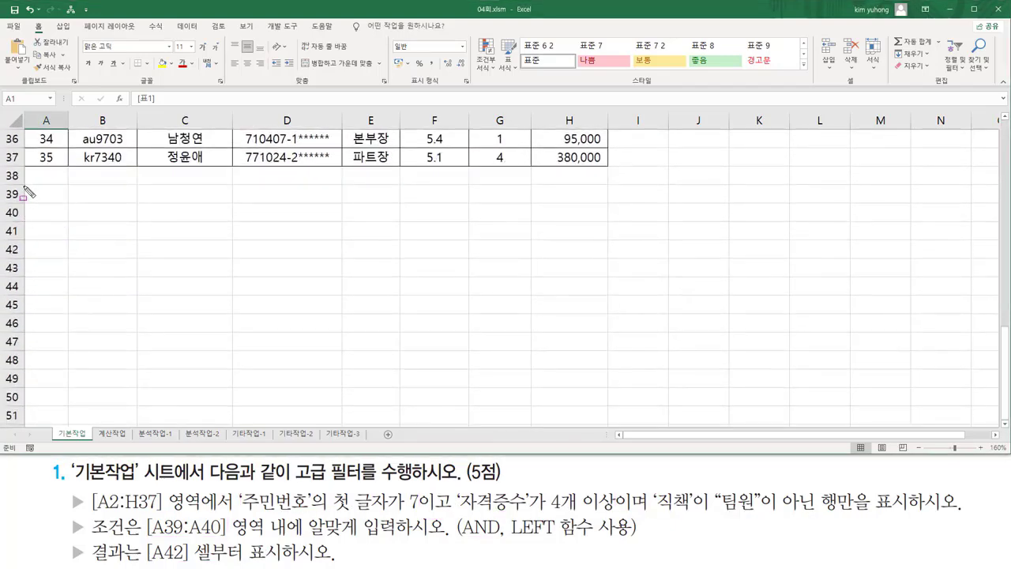
pyautogui.moveTo(23, 186)
pyautogui.mouseDown()
pyautogui.moveTo(38, 210)
pyautogui.moveTo(73, 229)
pyautogui.moveTo(67, 221)
pyautogui.moveTo(45, 254)
pyautogui.moveTo(64, 257)
pyautogui.mouseUp()
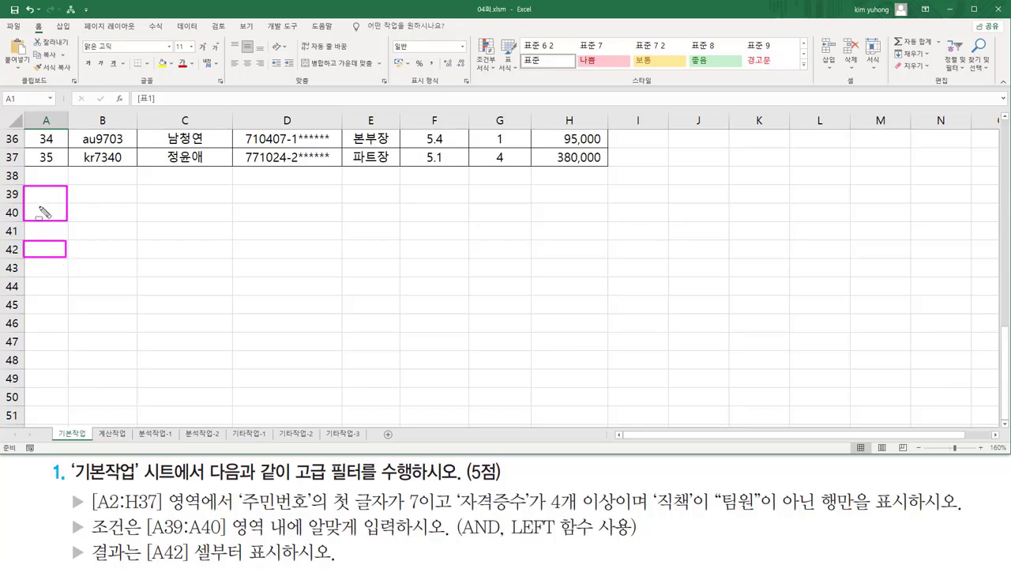
pyautogui.press('Escape')
pyautogui.click(43, 193)
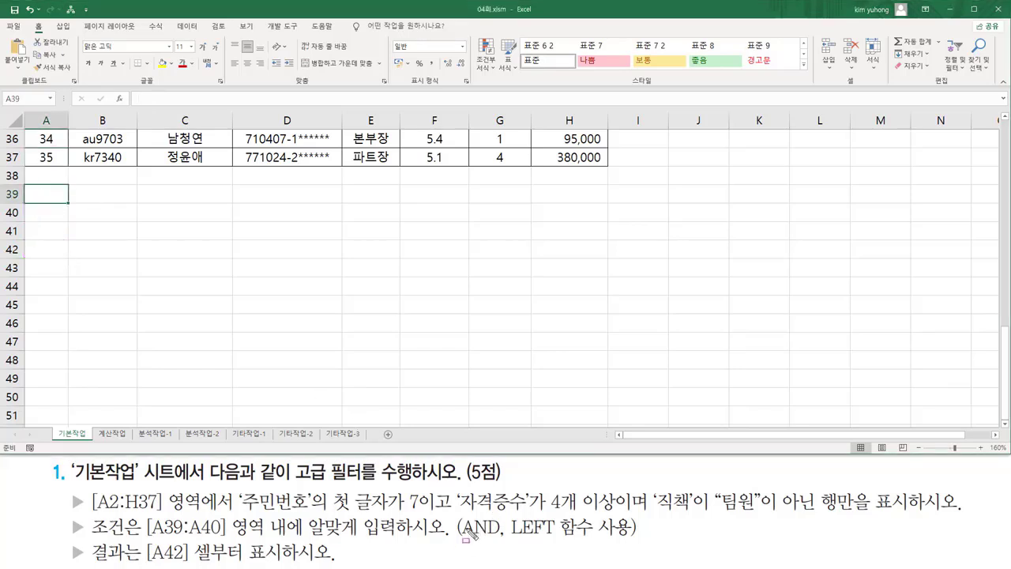
pyautogui.moveTo(458, 539); pyautogui.dragTo(634, 540)
pyautogui.press('Escape')
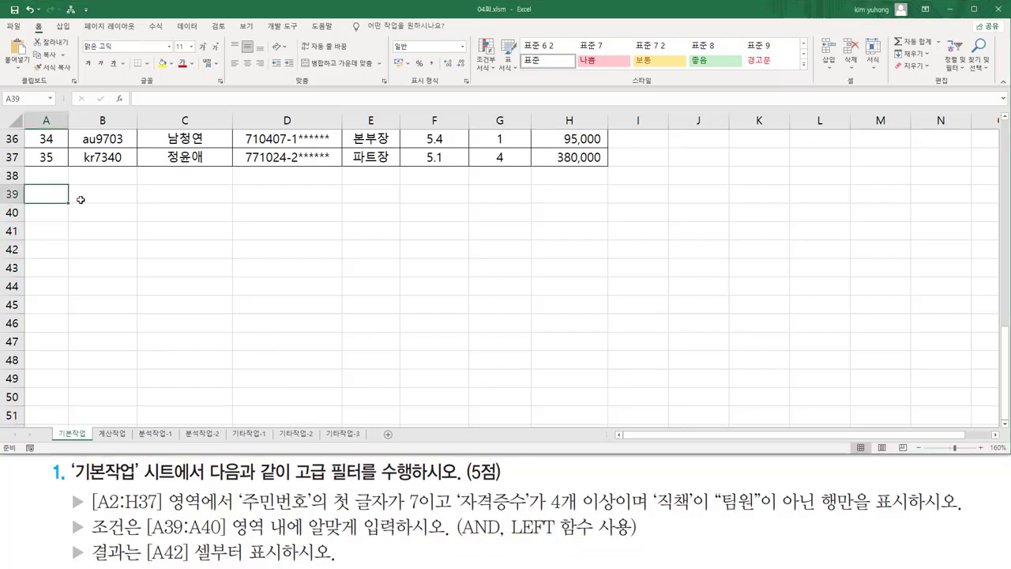
pyautogui.press('BackSpace')
pyautogui.press('Hangul')
pyautogui.write('조건')
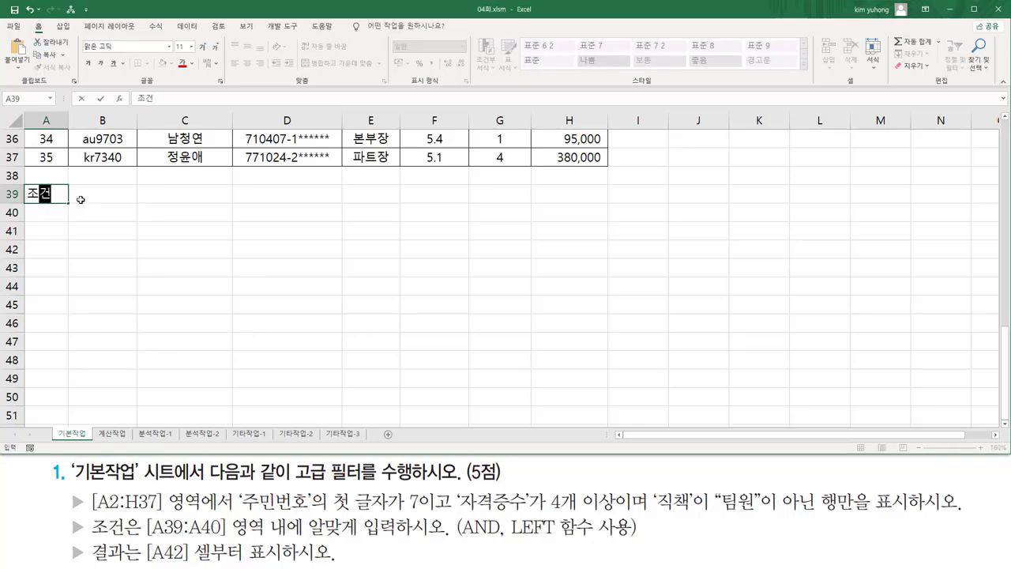
pyautogui.press('Return')
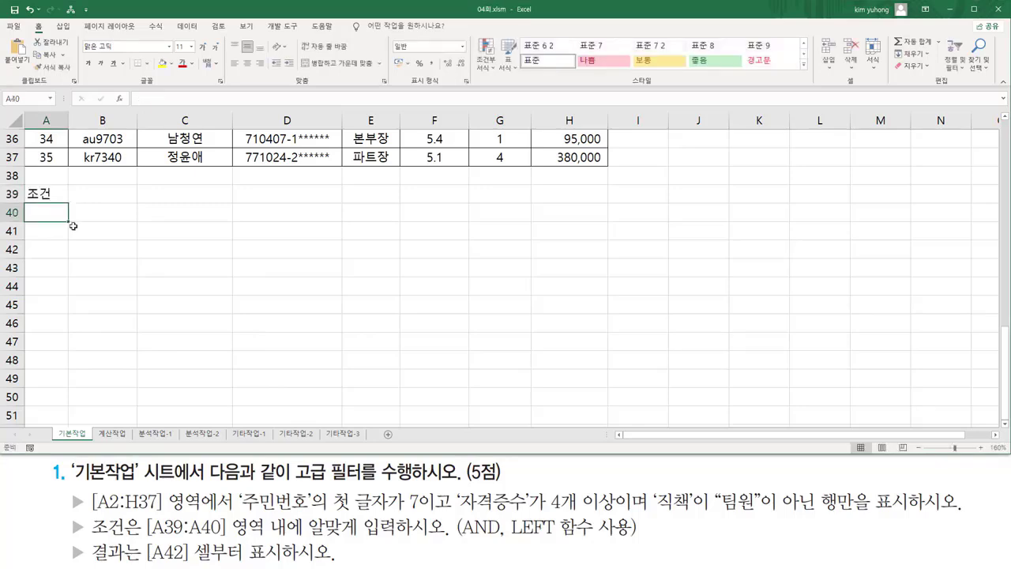
# Enter =LEFT(D3,1) in cell A40 to extract the first character of the first record's 주민번호
pyautogui.scroll(3, 73, 226)
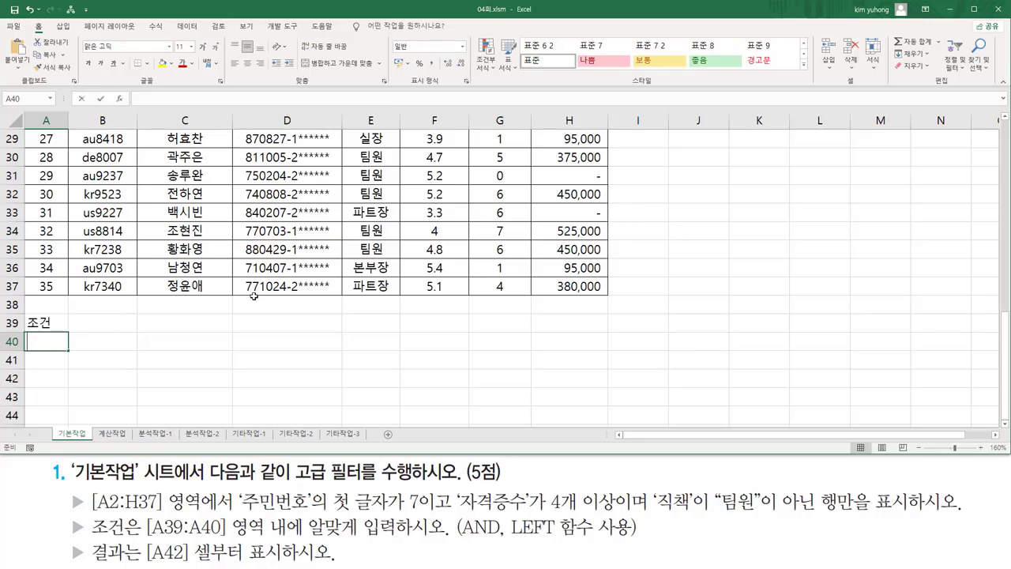
pyautogui.write('=')
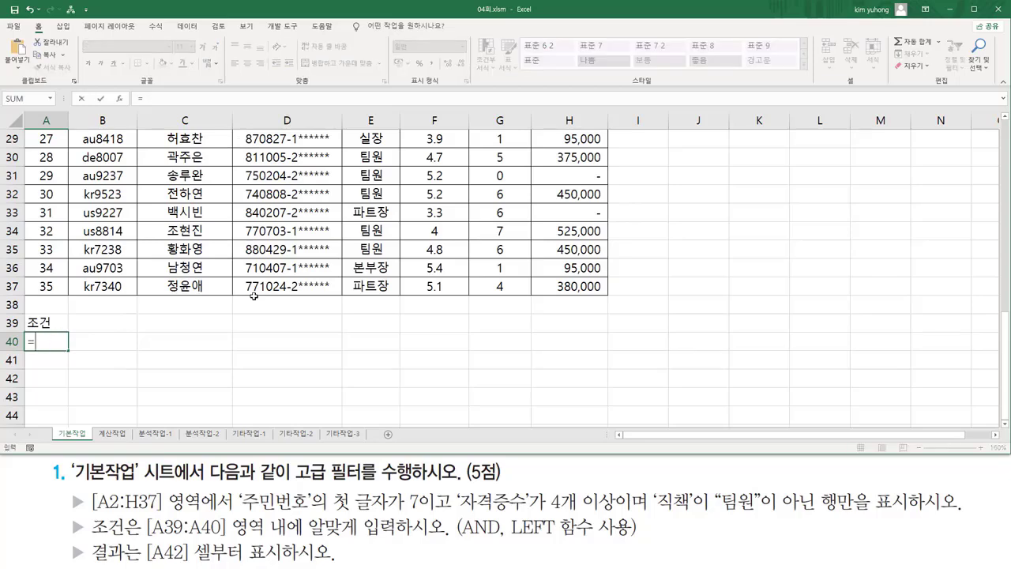
pyautogui.write('le')
pyautogui.press('Tab')
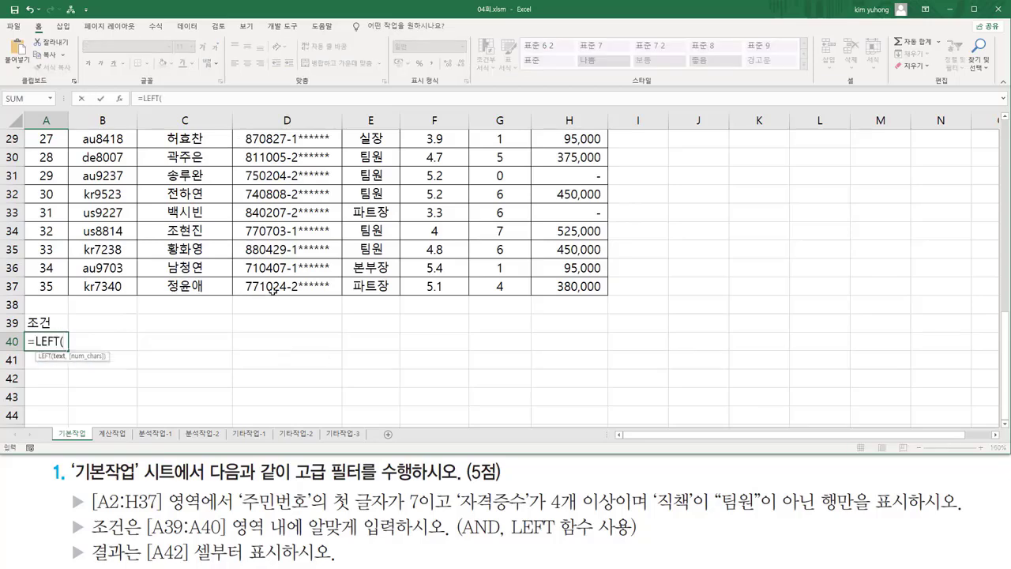
pyautogui.scroll(9, 272, 290)
pyautogui.click(291, 174)
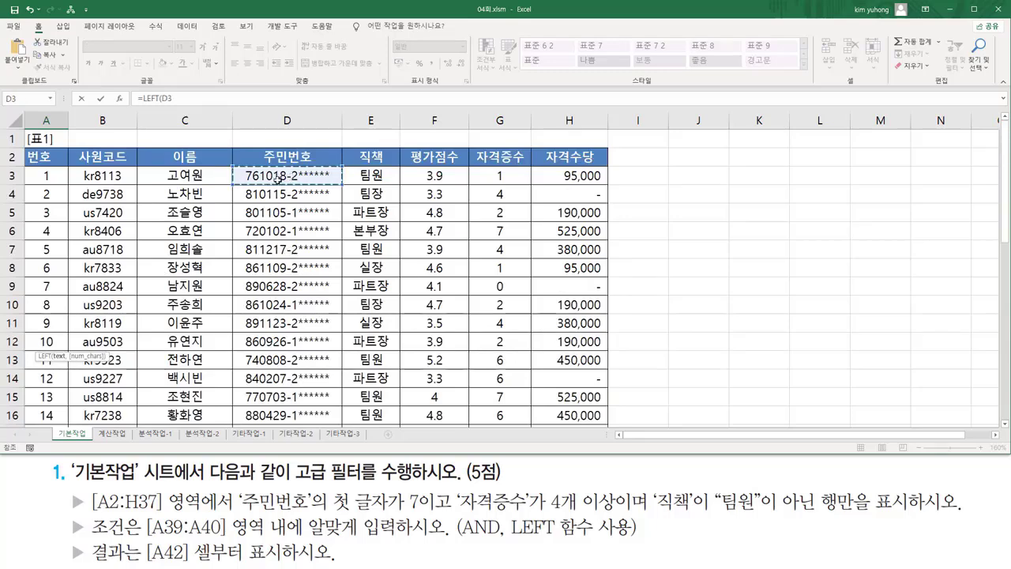
pyautogui.write(',1')
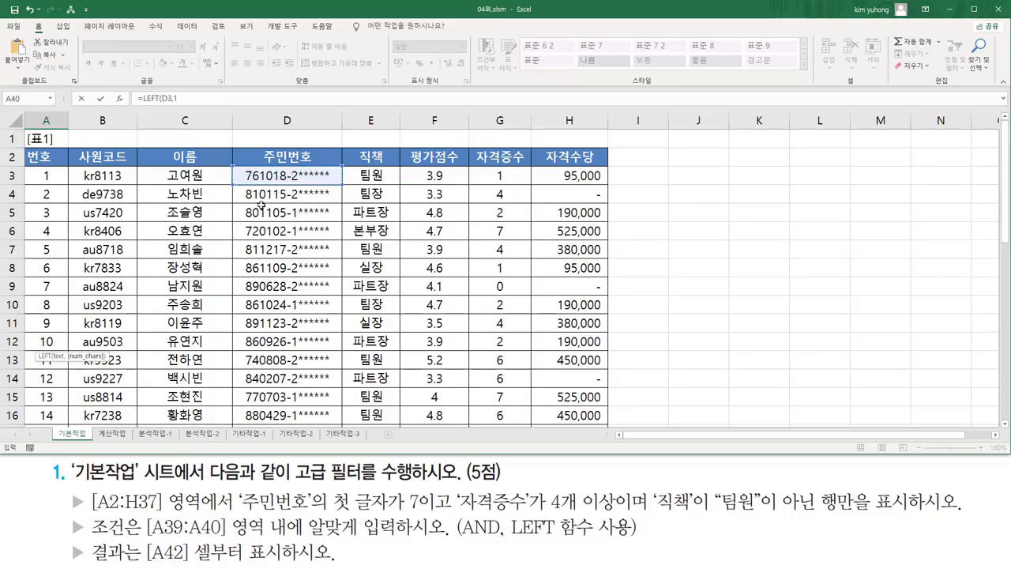
pyautogui.scroll(-9, 149, 295)
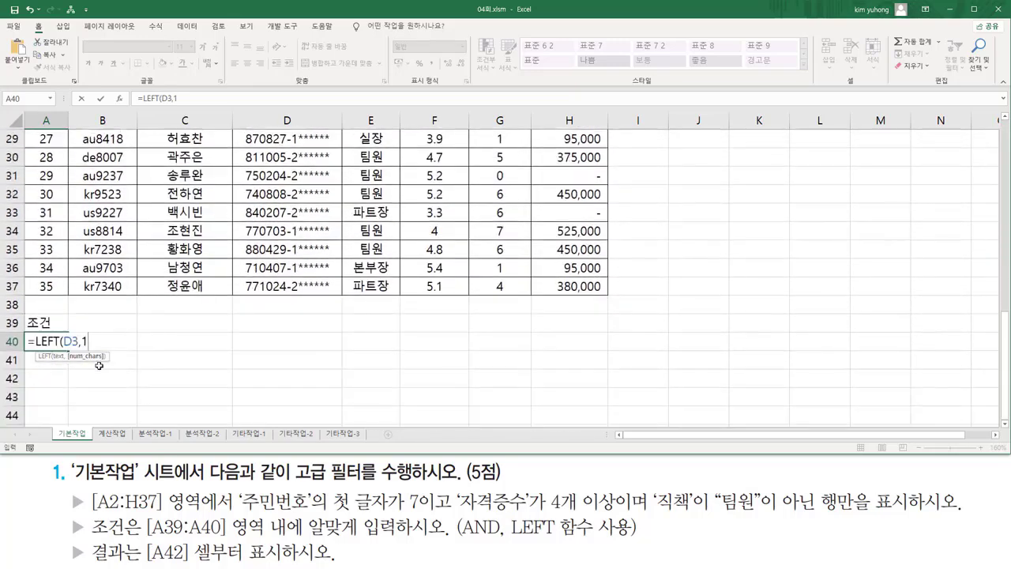
pyautogui.write(')')
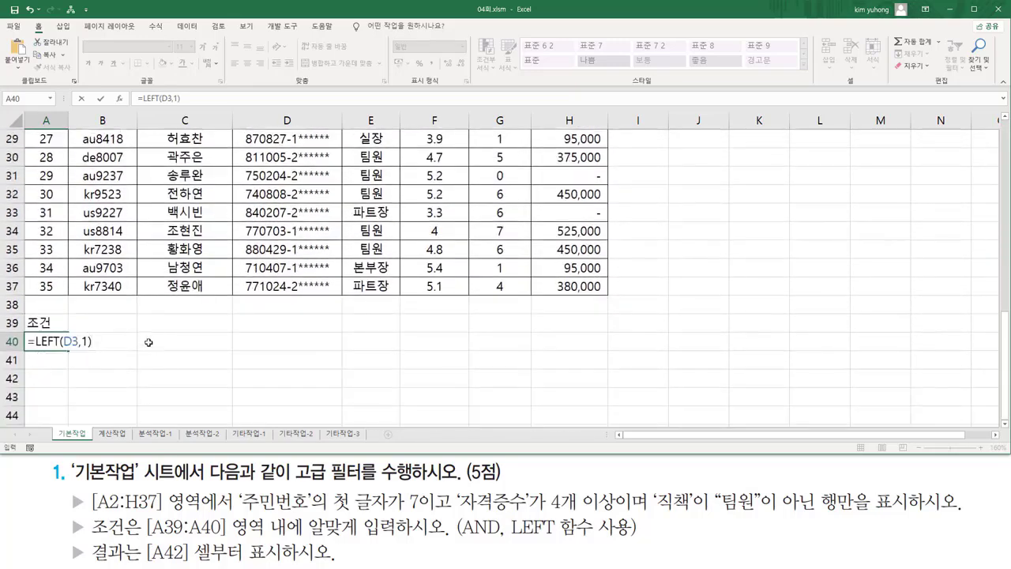
pyautogui.press('Return')
pyautogui.press('Up')
# Compare the result in A40 with the first character of the 주민번호 in D3
pyautogui.scroll(1, 345, 301)
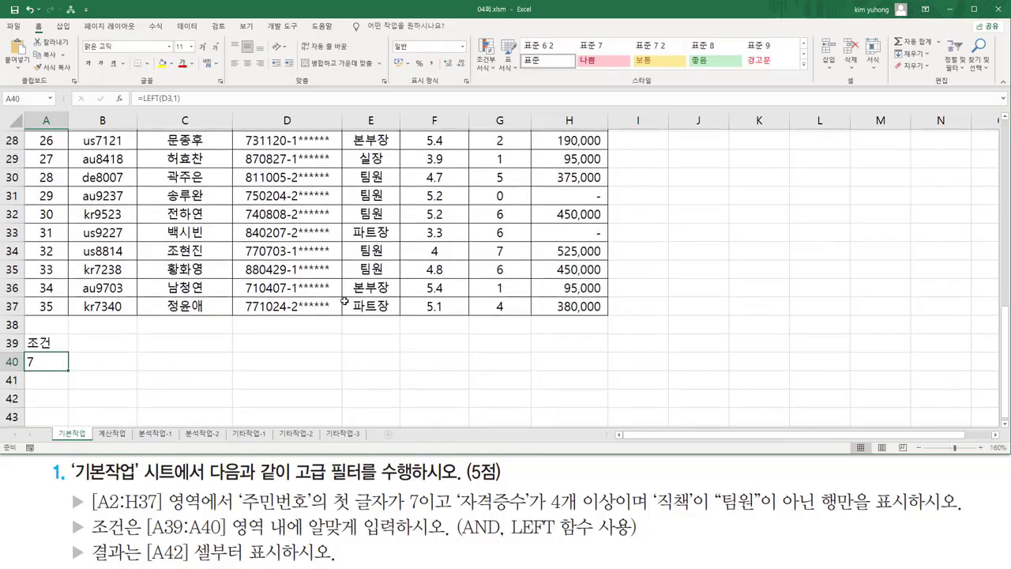
pyautogui.scroll(9, 344, 301)
pyautogui.press('F2')
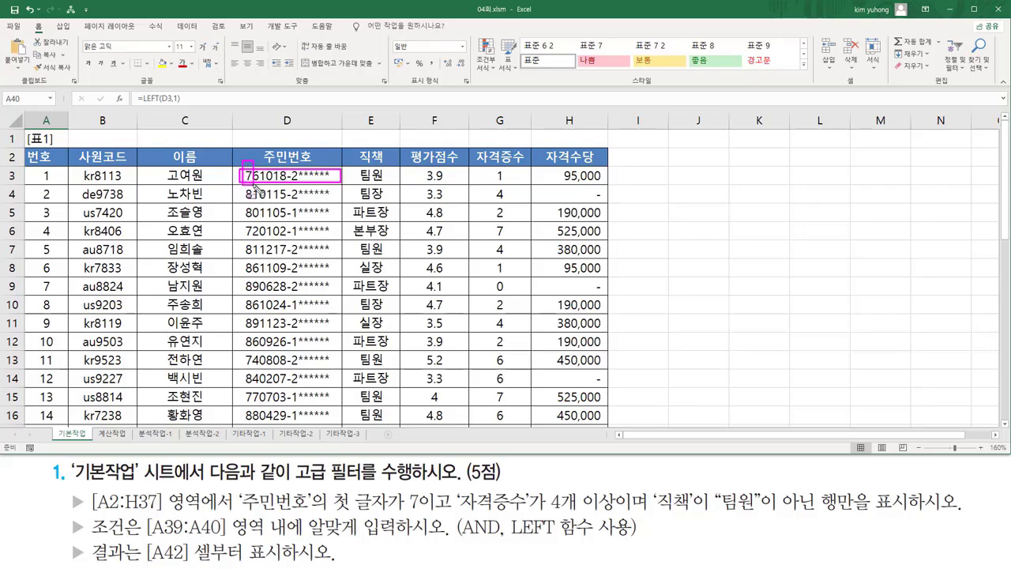
pyautogui.scroll(-12, 56, 217)
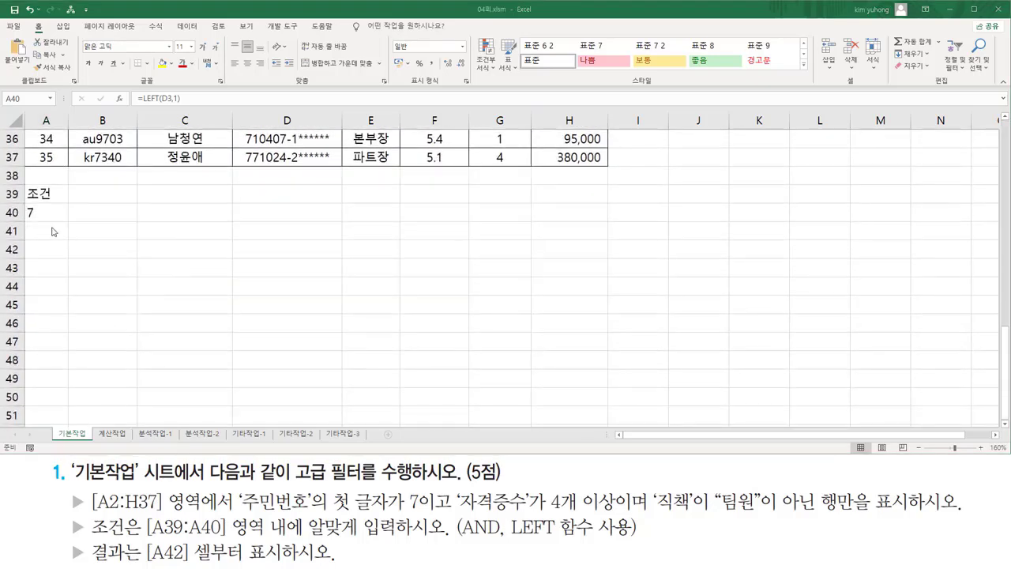
pyautogui.scroll(3, 52, 225)
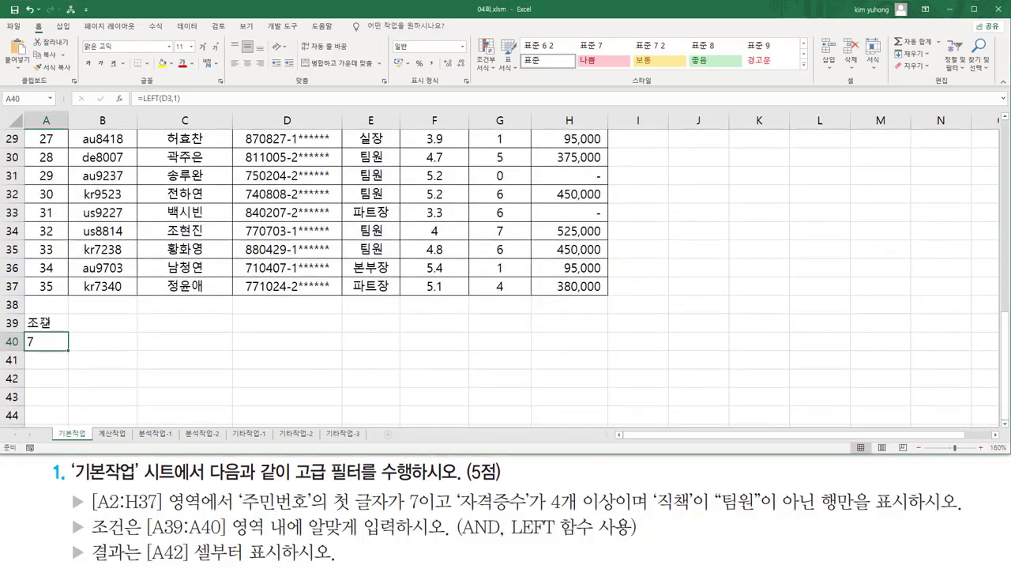
# Reopen the A40 formula and extend it to compare the extracted character with the number 7: =LEFT(D3,1)=7
pyautogui.doubleClick(43, 341)
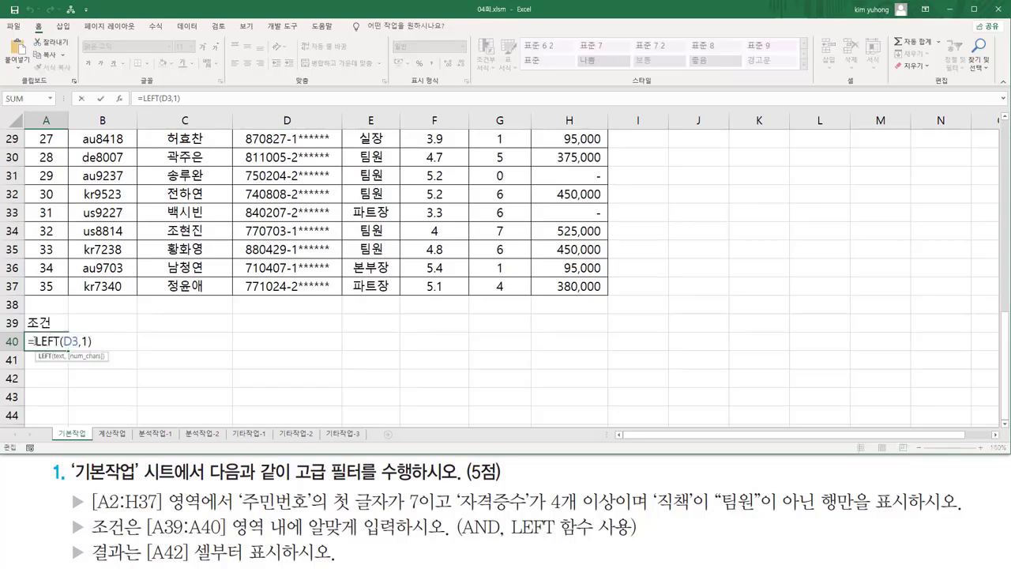
pyautogui.moveTo(34, 340); pyautogui.dragTo(92, 341)
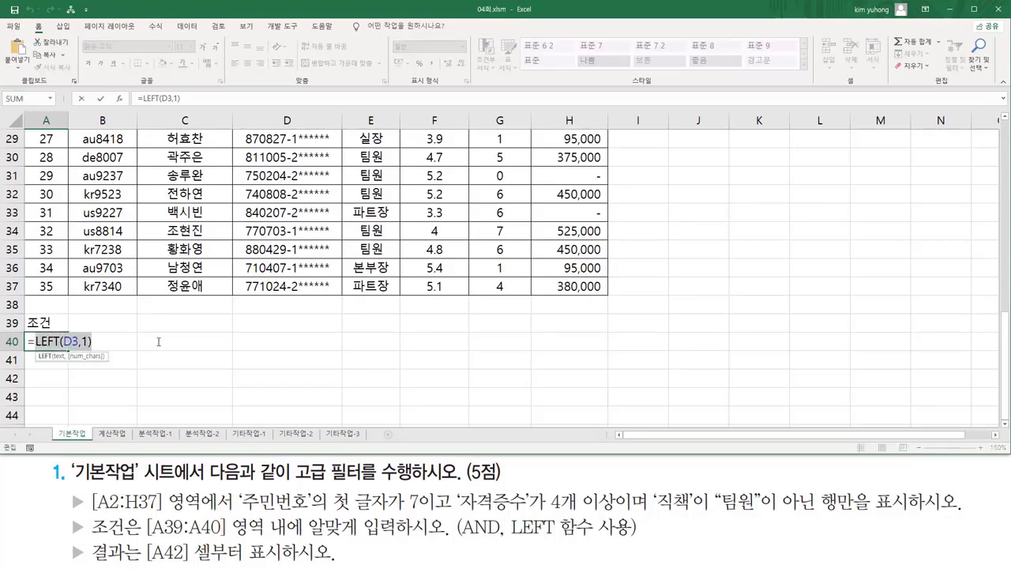
pyautogui.click(97, 343)
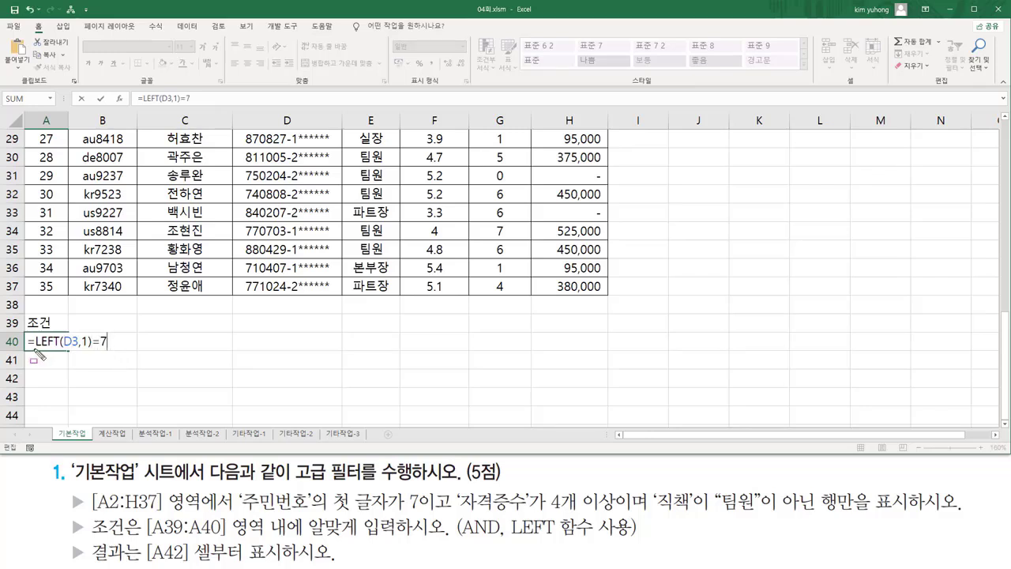
pyautogui.moveTo(32, 347); pyautogui.dragTo(108, 348)
pyautogui.moveTo(33, 329); pyautogui.dragTo(60, 351)
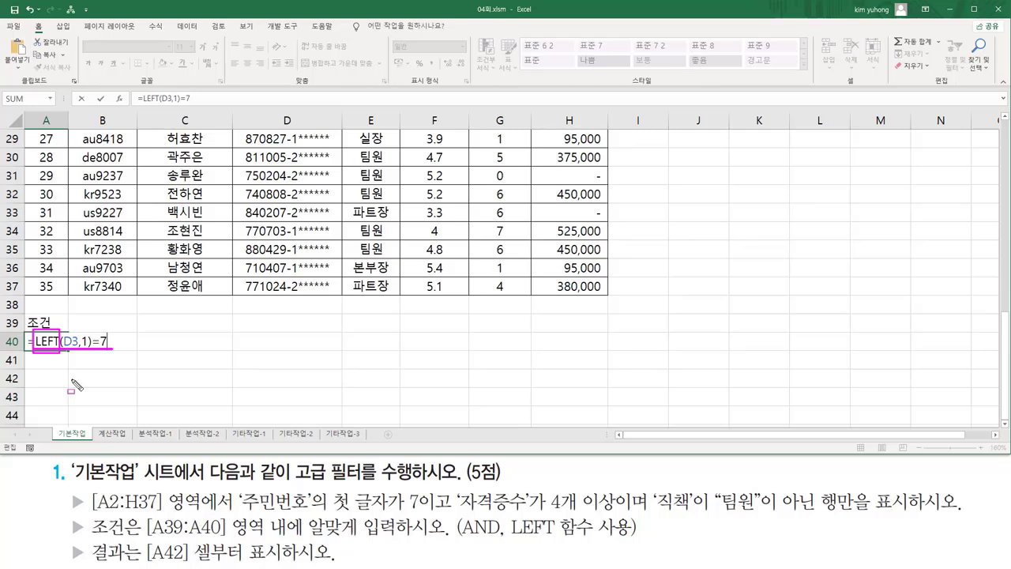
pyautogui.press('Escape')
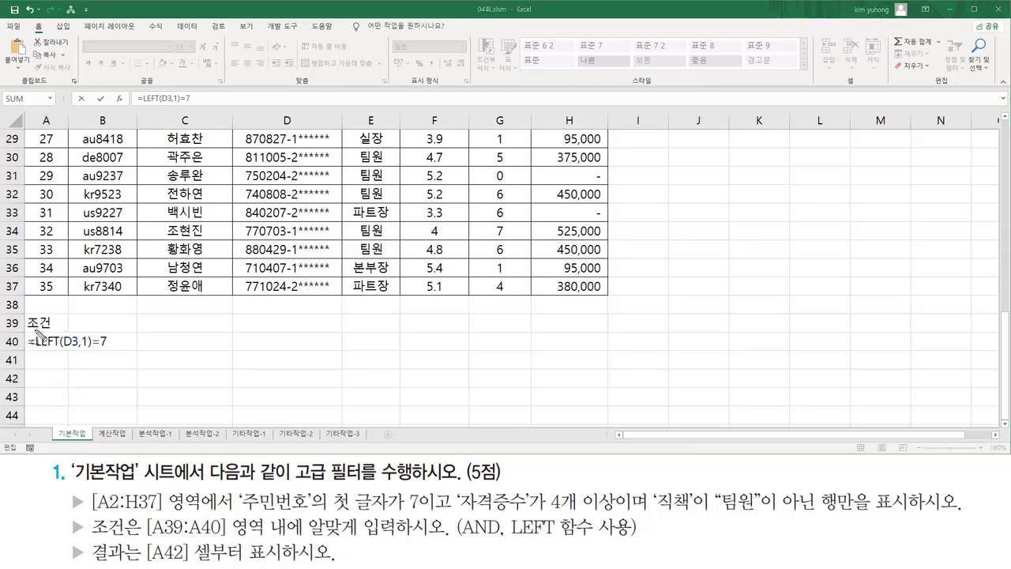
pyautogui.moveTo(35, 330); pyautogui.dragTo(89, 357)
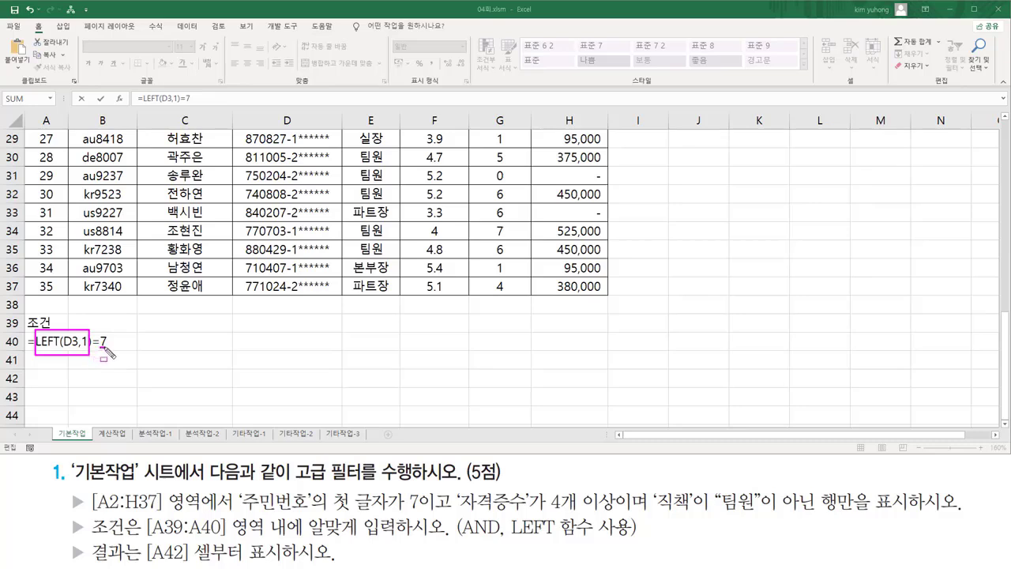
pyautogui.press('Escape')
# Put the 7 in quotation marks so the A40 formula compares text with text: =LEFT(D3,1)="7"
pyautogui.click(103, 341)
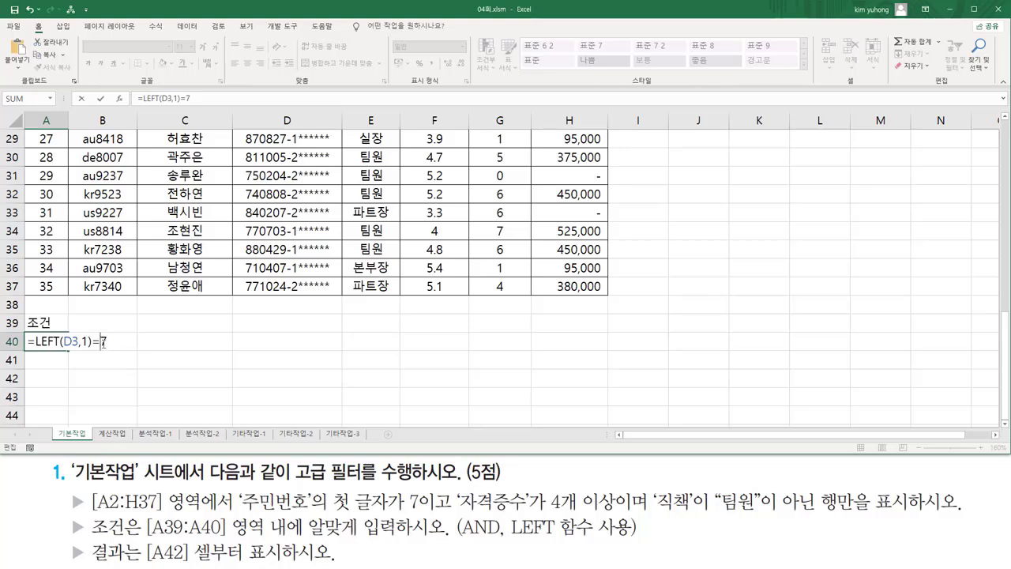
pyautogui.write('"7')
pyautogui.moveTo(100, 347); pyautogui.dragTo(115, 348)
pyautogui.moveTo(34, 328)
pyautogui.mouseDown()
pyautogui.moveTo(57, 347)
pyautogui.moveTo(119, 349)
pyautogui.mouseUp()
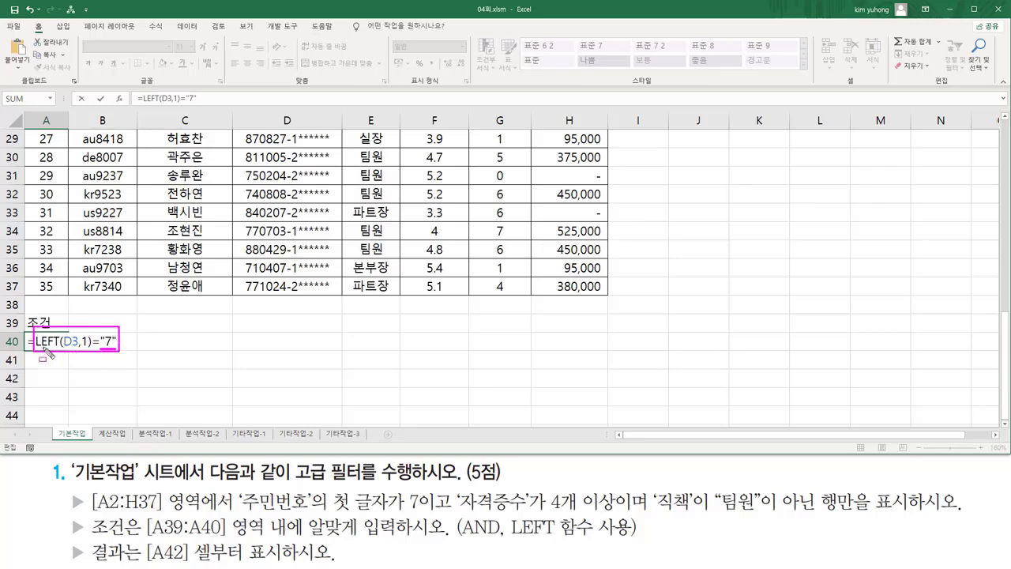
pyautogui.moveTo(37, 350); pyautogui.dragTo(92, 353)
pyautogui.moveTo(100, 330); pyautogui.dragTo(118, 350)
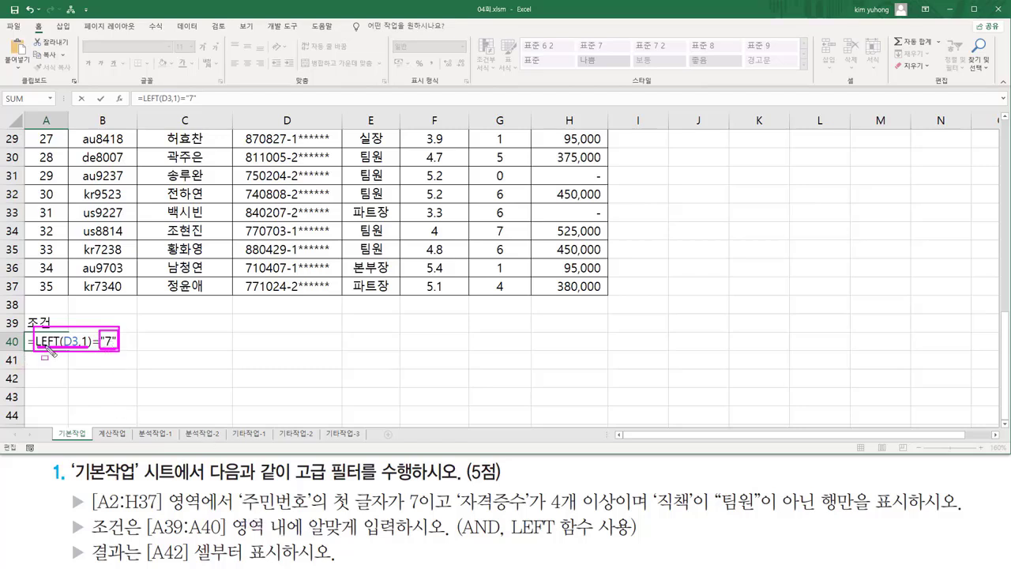
pyautogui.press('Escape')
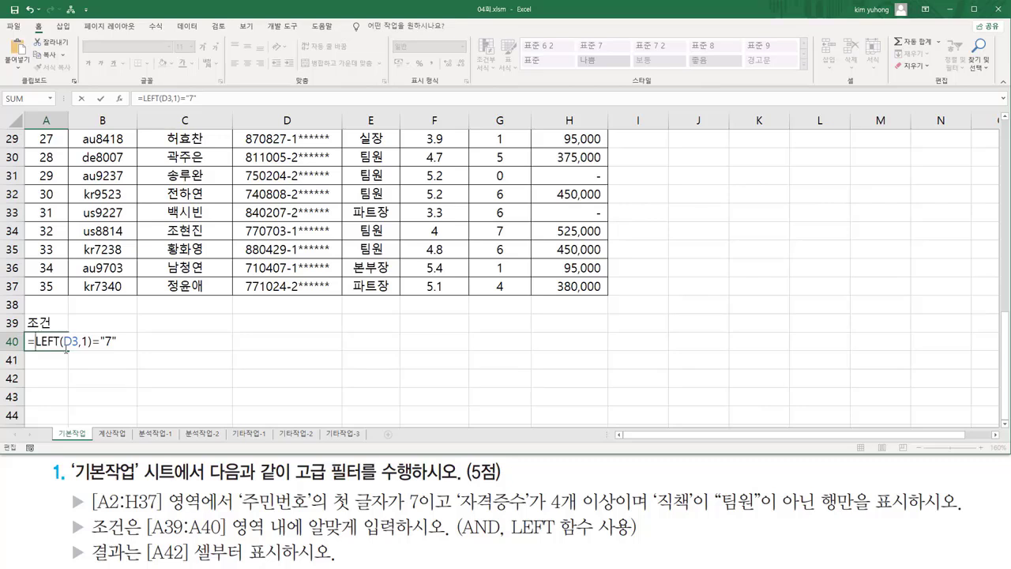
# Make the LEFT comparison the first argument of an AND function in A40, followed by a comma
pyautogui.write('and')
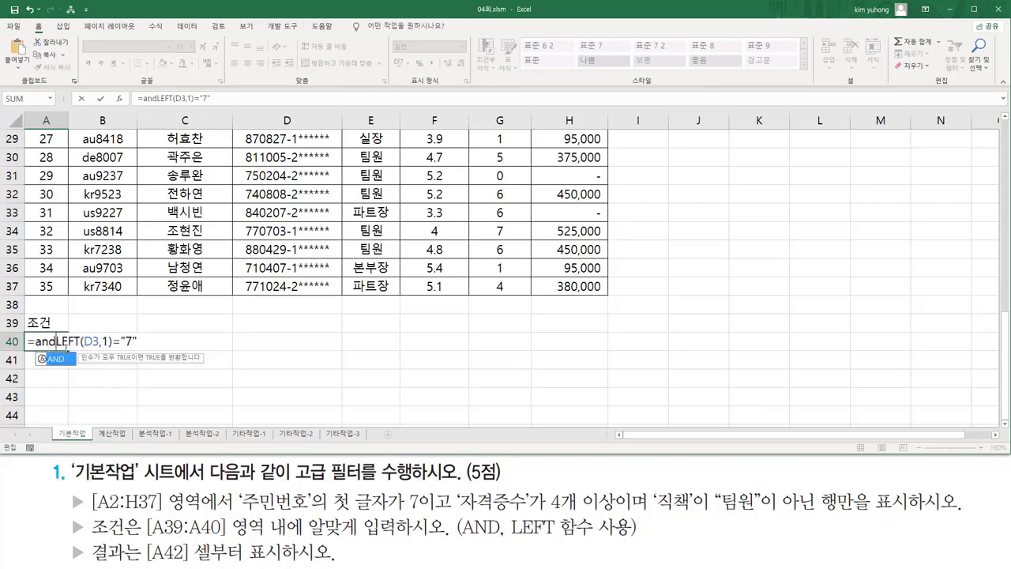
pyautogui.write('(')
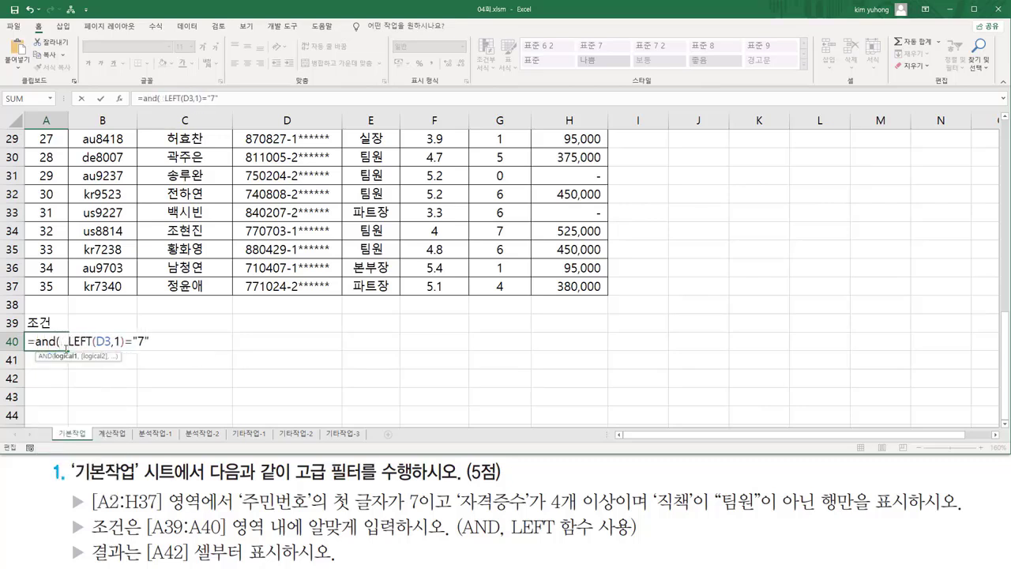
pyautogui.press('End')
pyautogui.write(',')
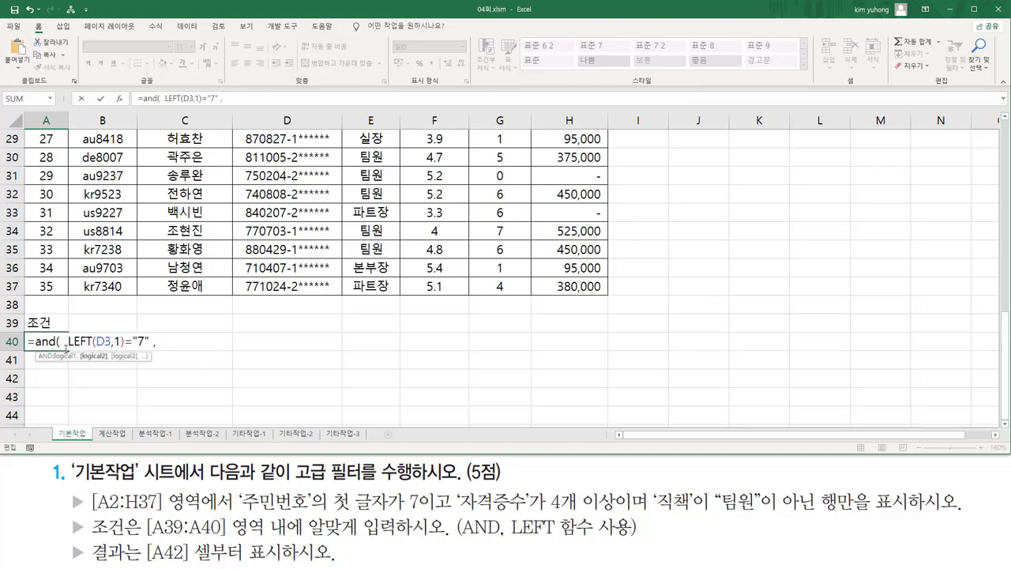
# Add G3>=4 as the second AND condition, requiring a 자격증수 of at least 4
pyautogui.scroll(10, 383, 251)
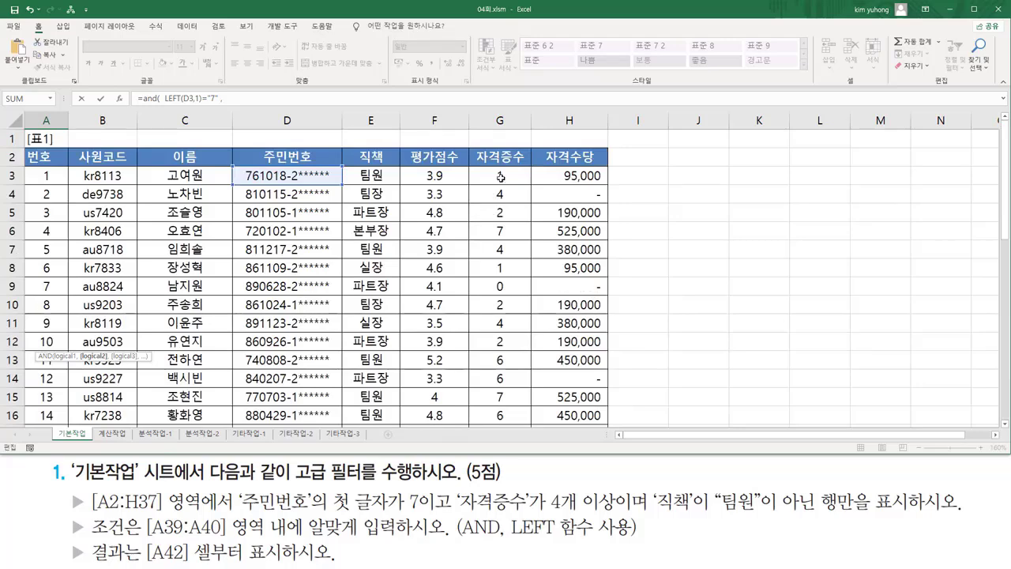
pyautogui.click(496, 174)
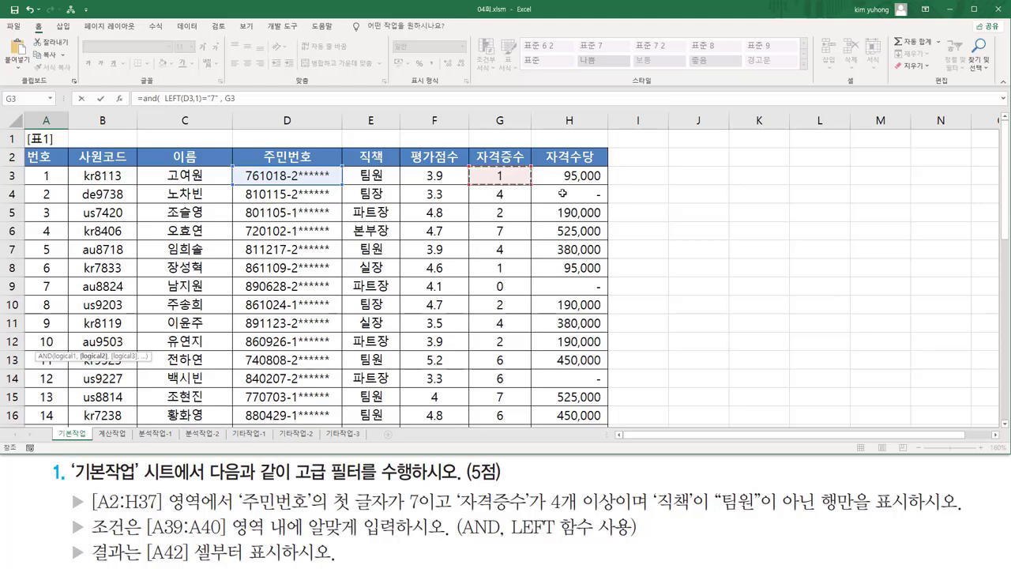
pyautogui.write('>=4')
pyautogui.scroll(-9, 563, 192)
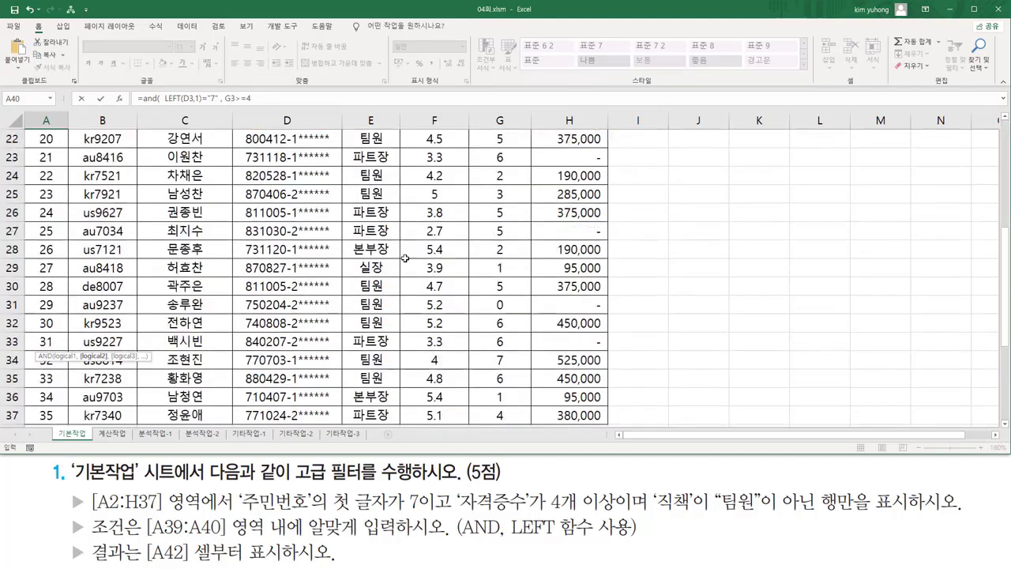
pyautogui.moveTo(158, 348); pyautogui.dragTo(175, 348)
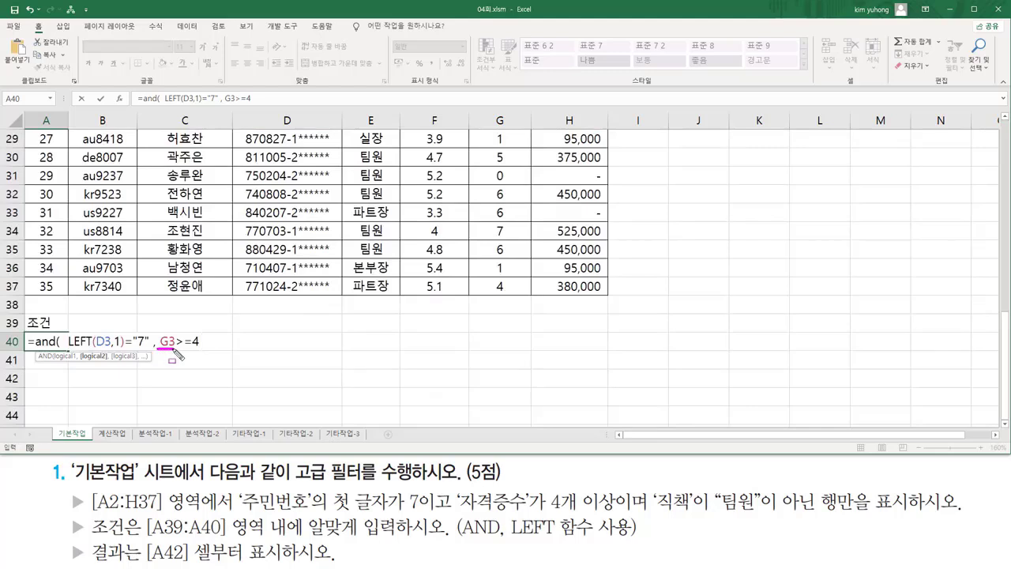
pyautogui.moveTo(176, 329)
pyautogui.mouseDown()
pyautogui.moveTo(176, 340)
pyautogui.moveTo(204, 350)
pyautogui.mouseUp()
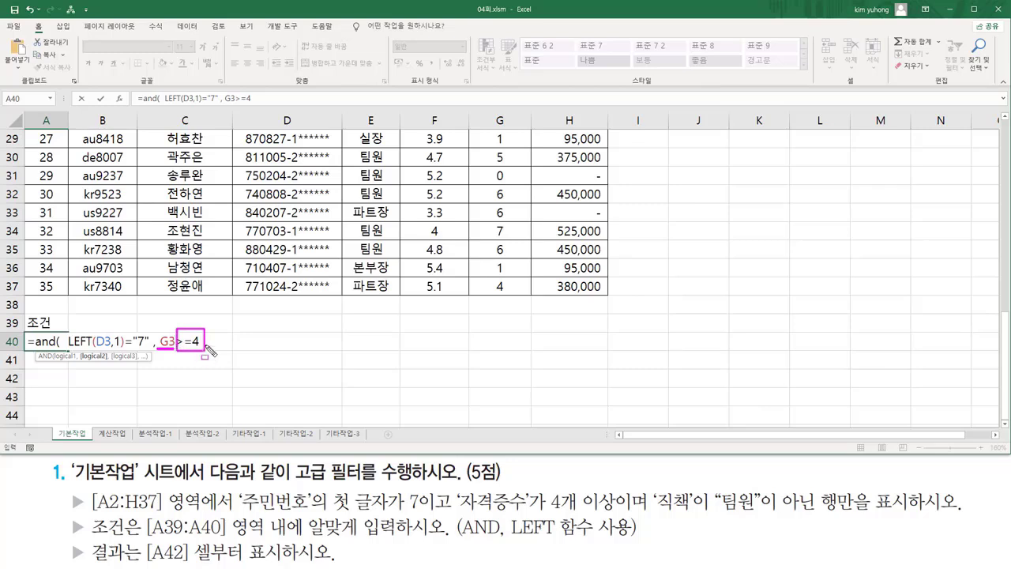
pyautogui.press('Escape')
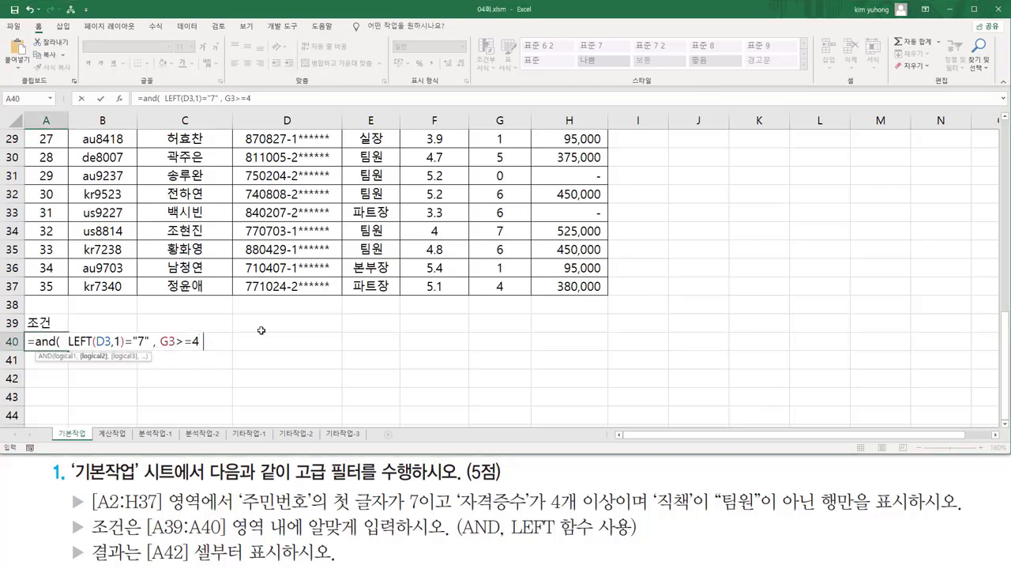
# Add E3="팀원" as the third AND condition in the A40 formula, referring to the first 직책 cell
pyautogui.write(',')
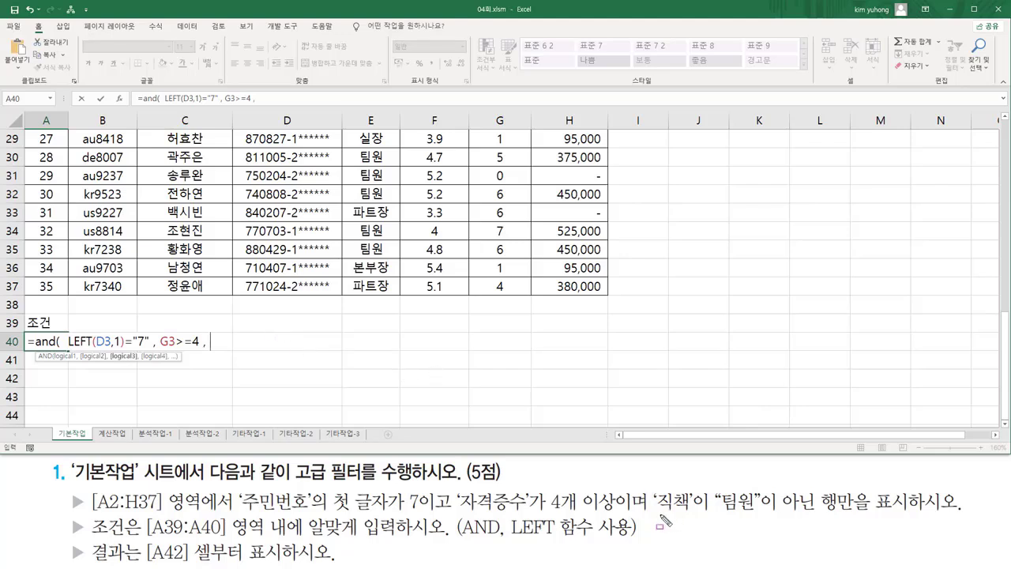
pyautogui.moveTo(655, 515); pyautogui.dragTo(739, 516)
pyautogui.moveTo(781, 485); pyautogui.dragTo(818, 514)
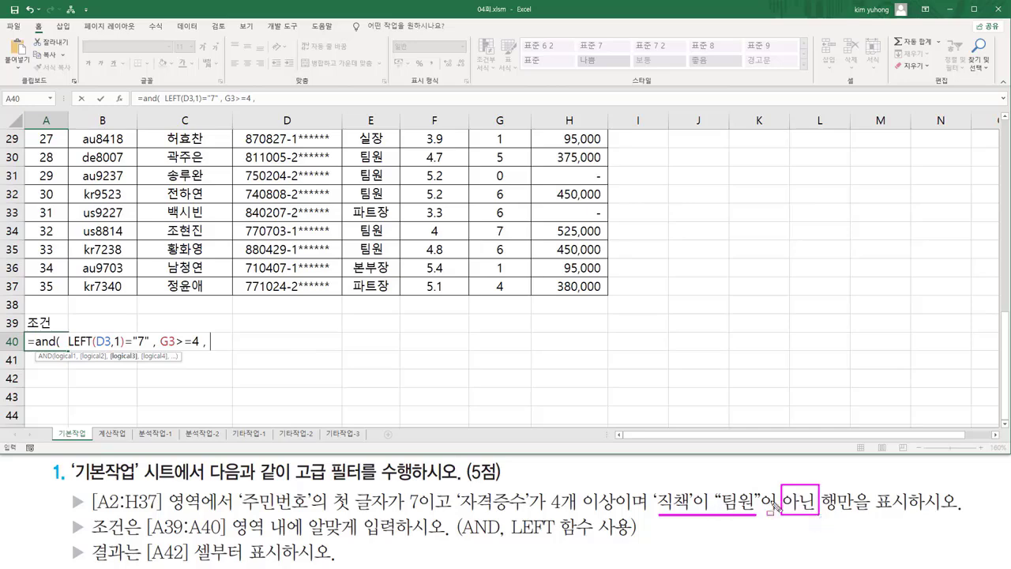
pyautogui.press('Escape')
pyautogui.scroll(9, 360, 335)
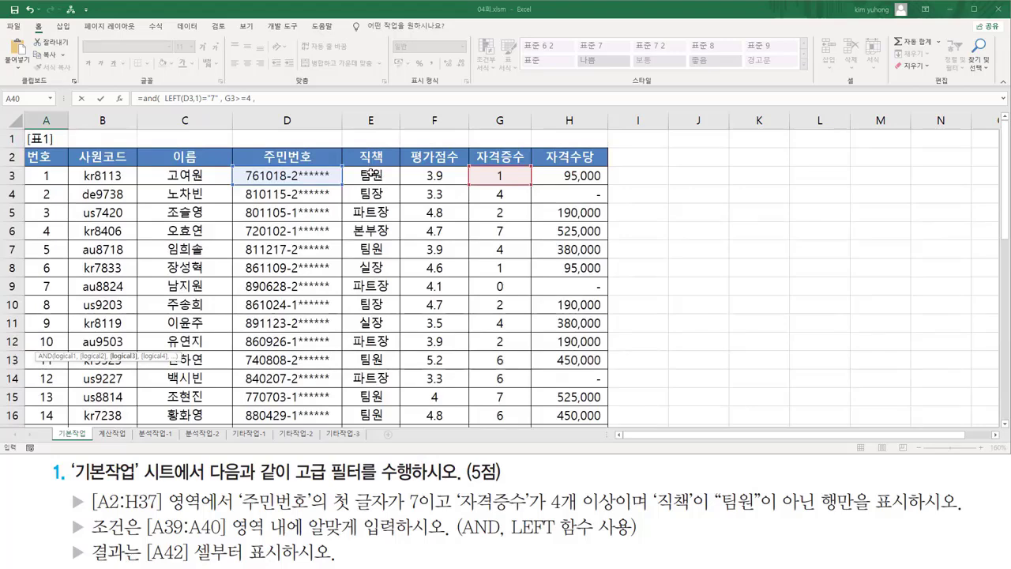
pyautogui.click(371, 175)
pyautogui.scroll(-12, 295, 330)
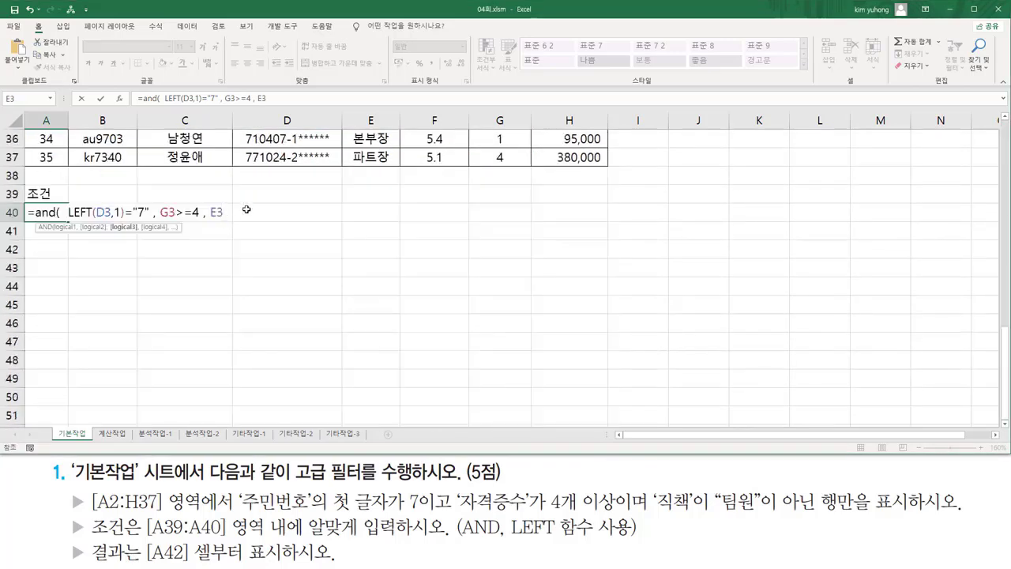
pyautogui.write('="팀원"')
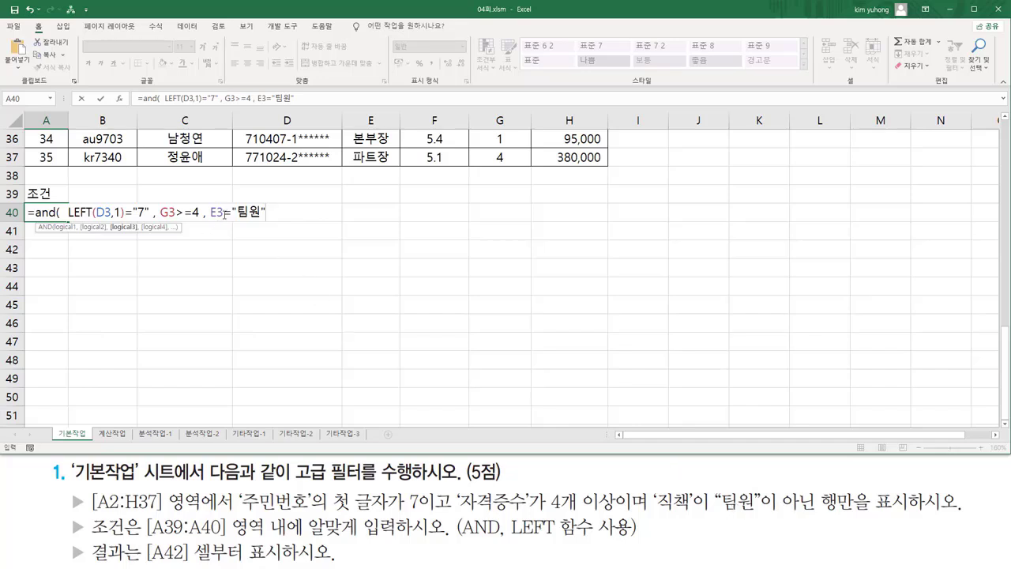
# Replace the equals sign in the third condition with the not-equal operator: E3<>"팀원"
pyautogui.press('Delete')
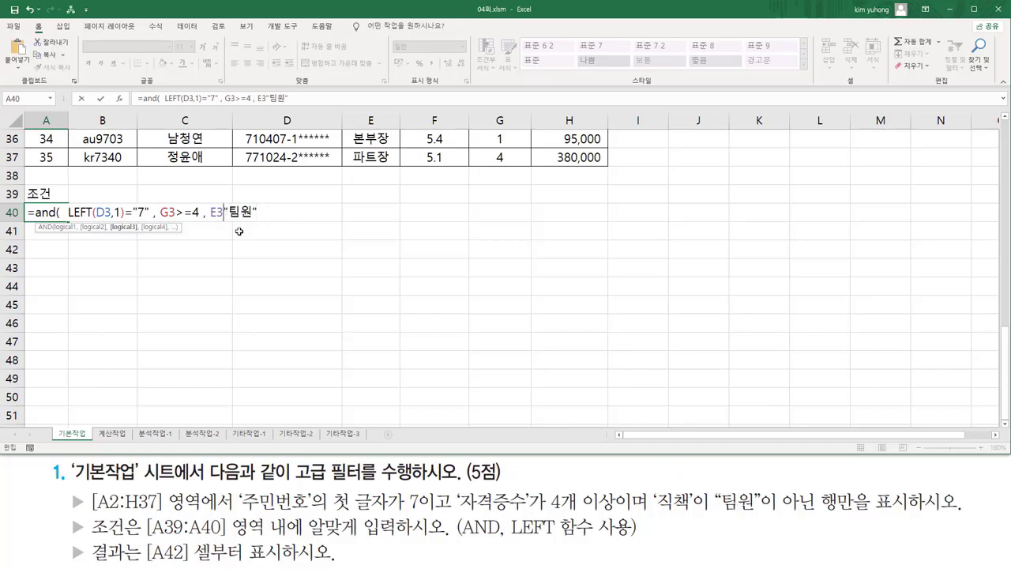
pyautogui.write('<>')
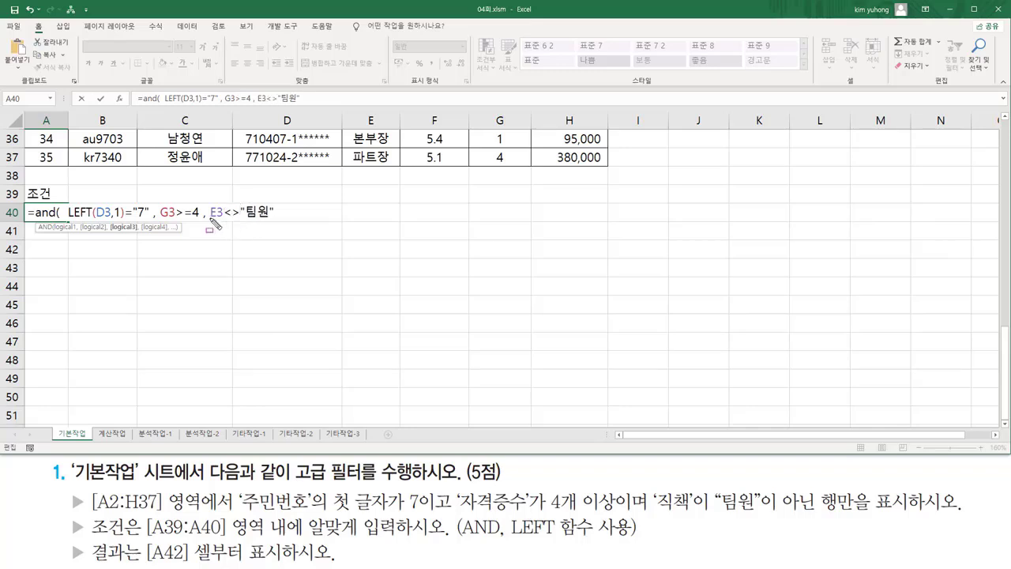
pyautogui.moveTo(210, 220)
pyautogui.mouseDown()
pyautogui.moveTo(271, 221)
pyautogui.moveTo(234, 220)
pyautogui.mouseUp()
pyautogui.press('Escape')
pyautogui.moveTo(71, 198)
pyautogui.mouseDown()
pyautogui.moveTo(142, 227)
pyautogui.moveTo(275, 223)
pyautogui.mouseUp()
pyautogui.press('Escape')
# Close the AND function's parenthesis and enter the finished criterion formula in A40
pyautogui.click(280, 211)
pyautogui.hotkey('ctrl', '2')
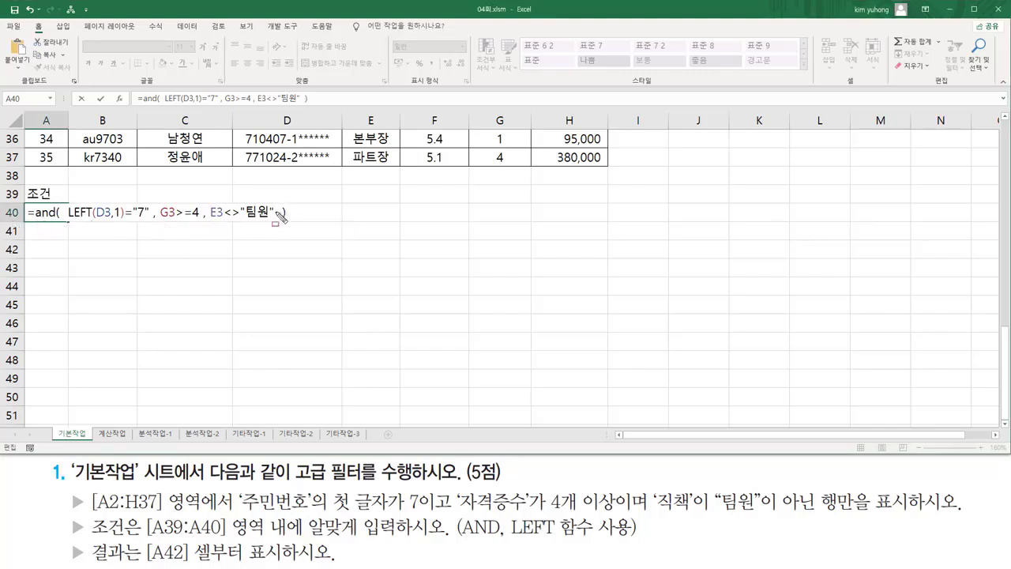
pyautogui.press('Escape')
pyautogui.press('Return')
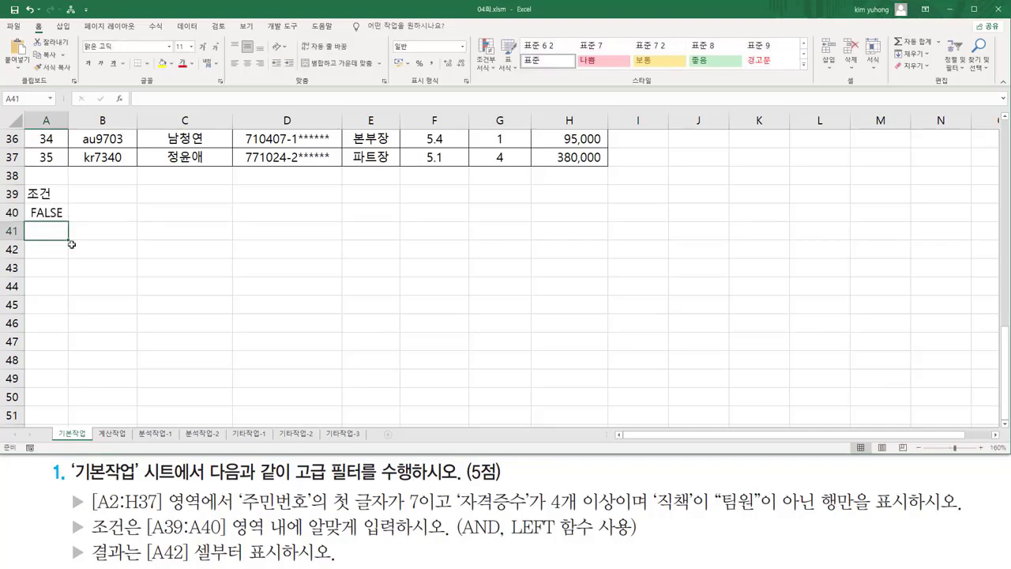
# Make a cell inside the A2:H37 table active and open the Advanced Filter dialog
pyautogui.scroll(12, 508, 373)
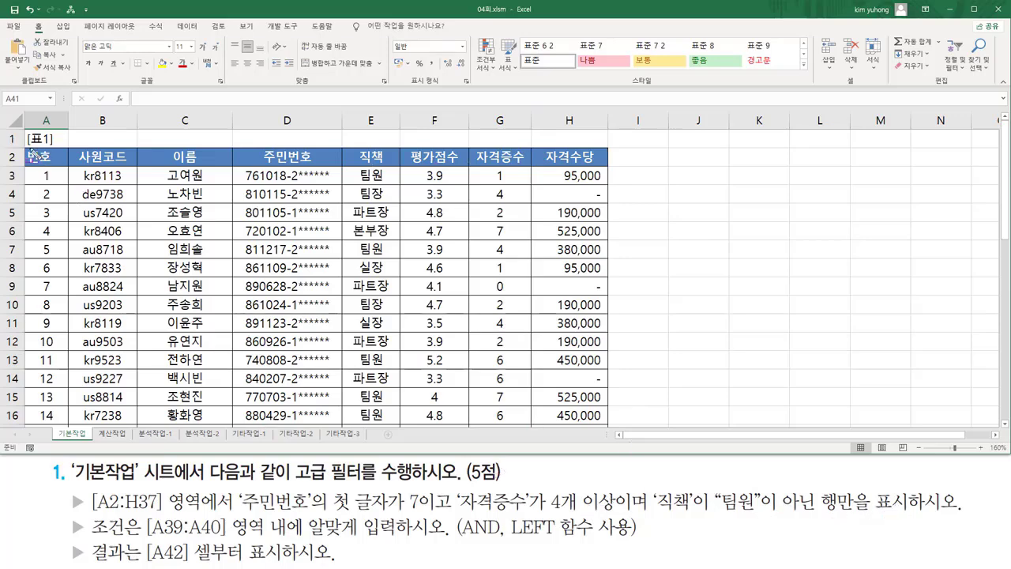
pyautogui.moveTo(24, 148); pyautogui.dragTo(373, 171)
pyautogui.moveTo(456, 180); pyautogui.dragTo(612, 178)
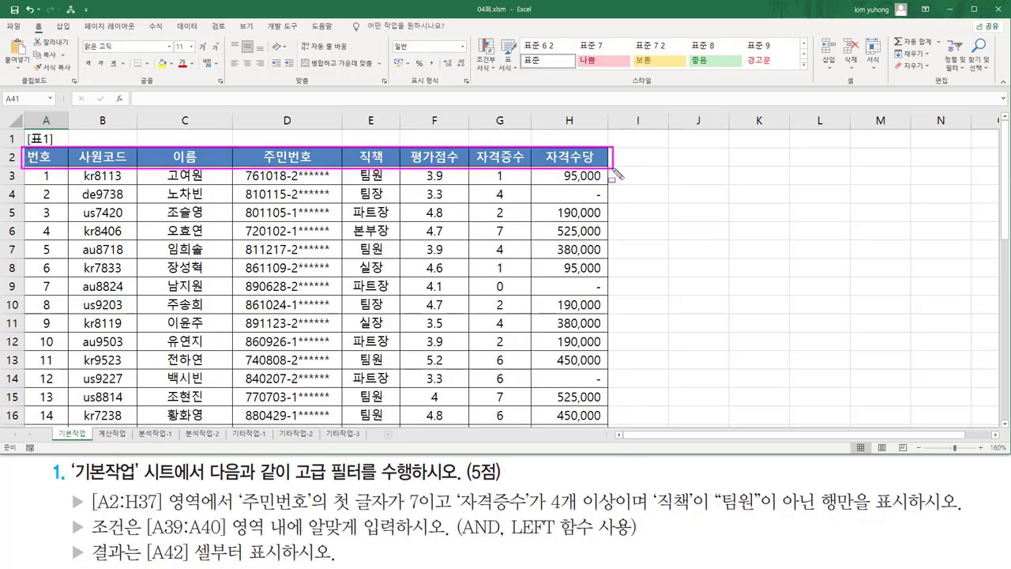
pyautogui.press('Escape')
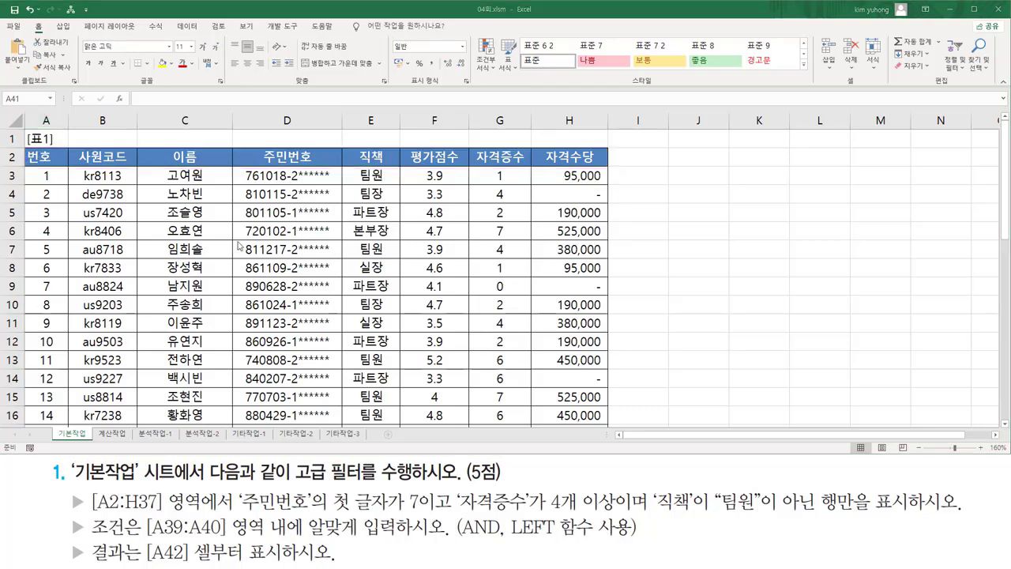
pyautogui.click(430, 231)
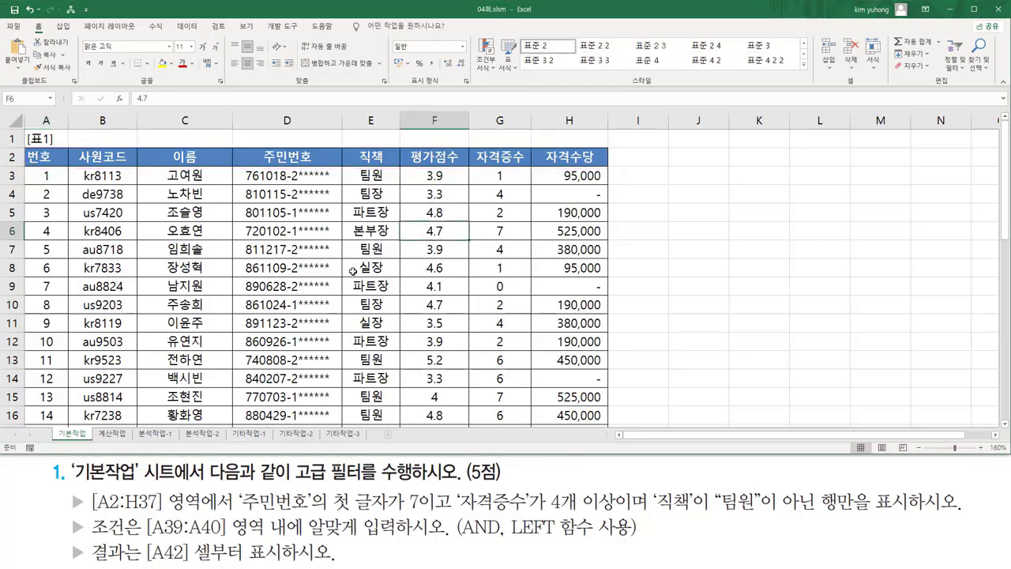
pyautogui.click(517, 293)
pyautogui.click(434, 357)
pyautogui.click(205, 344)
pyautogui.click(200, 376)
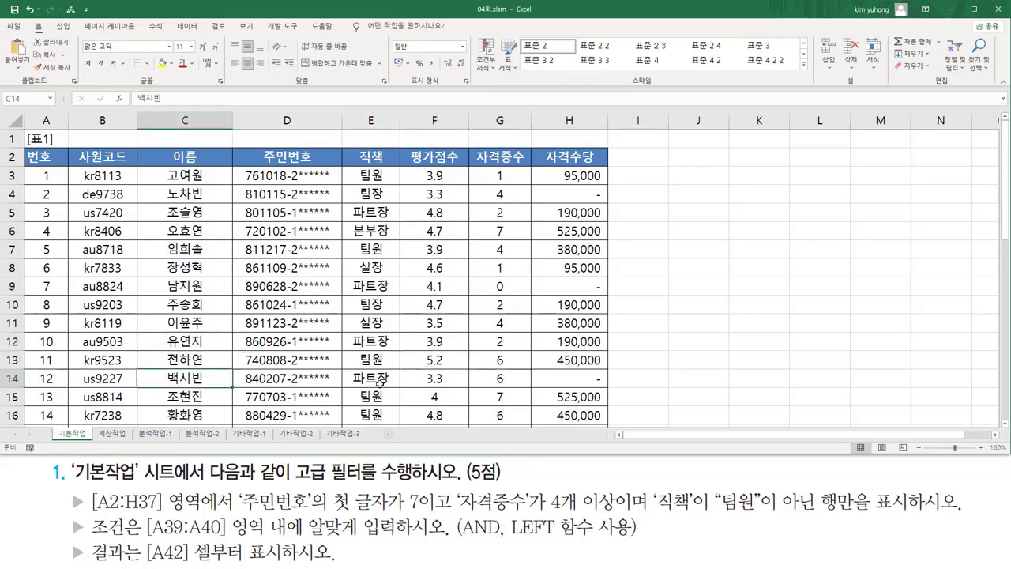
pyautogui.click(181, 26)
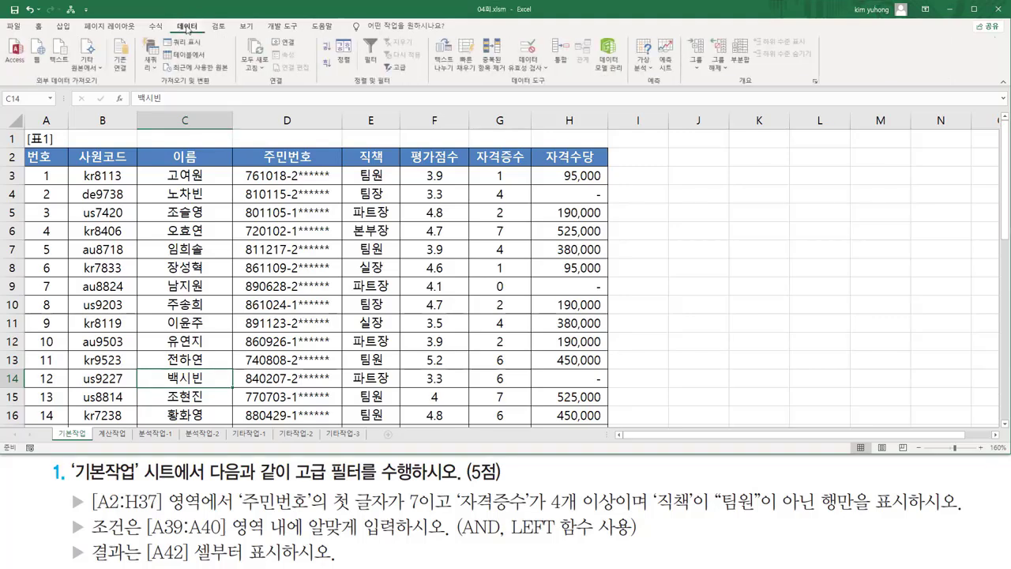
pyautogui.click(399, 69)
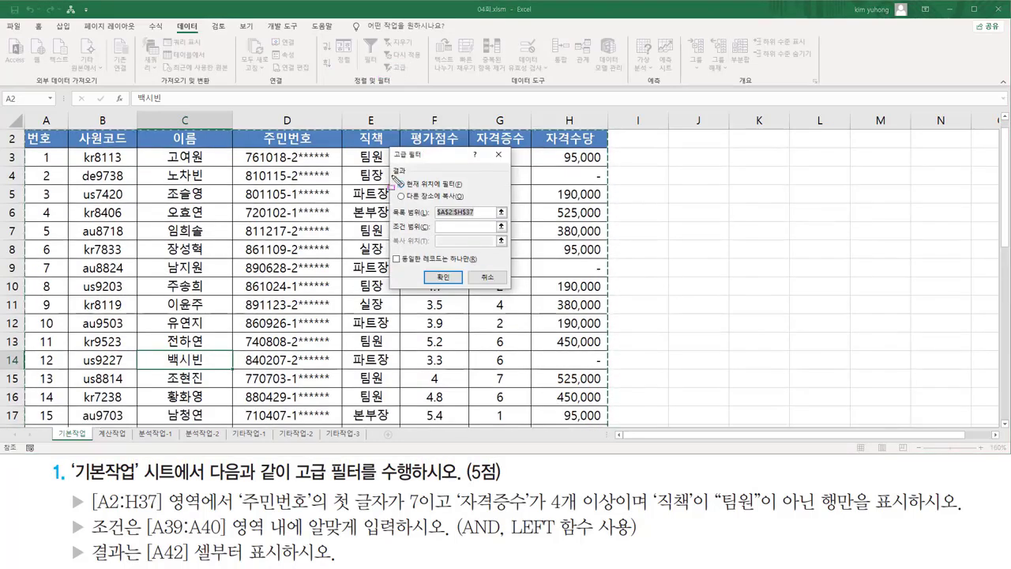
# Set the advanced filter to copy its results to another location
pyautogui.moveTo(393, 175); pyautogui.dragTo(407, 174)
pyautogui.moveTo(140, 539)
pyautogui.mouseDown()
pyautogui.moveTo(171, 562)
pyautogui.moveTo(283, 564)
pyautogui.mouseUp()
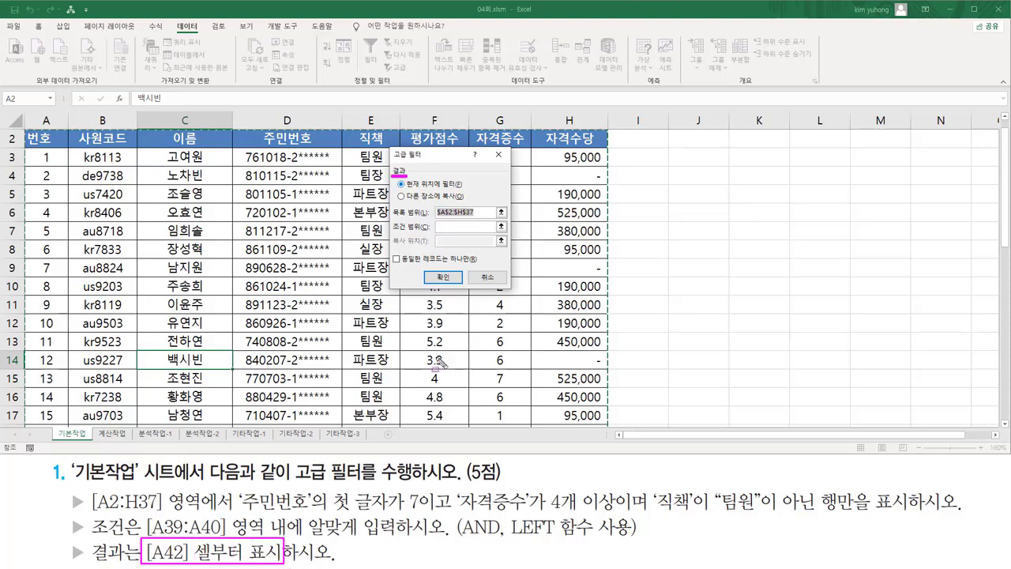
pyautogui.moveTo(393, 190); pyautogui.dragTo(470, 205)
pyautogui.press('Escape')
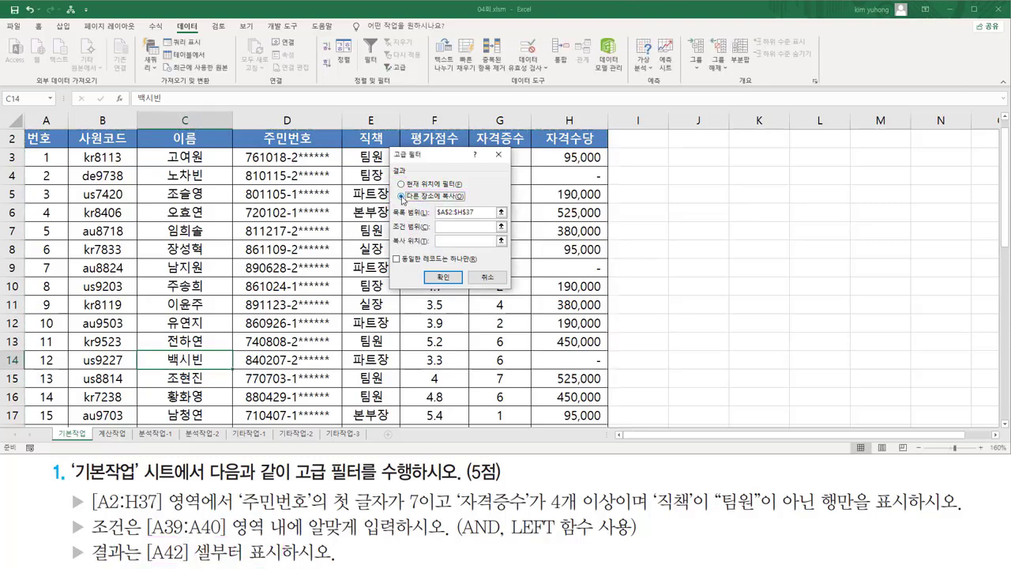
pyautogui.click(404, 197)
# Check that the filter's list range covers the whole table from A2 to H37
pyautogui.hotkey('ctrl', '2')
pyautogui.moveTo(393, 217); pyautogui.dragTo(476, 219)
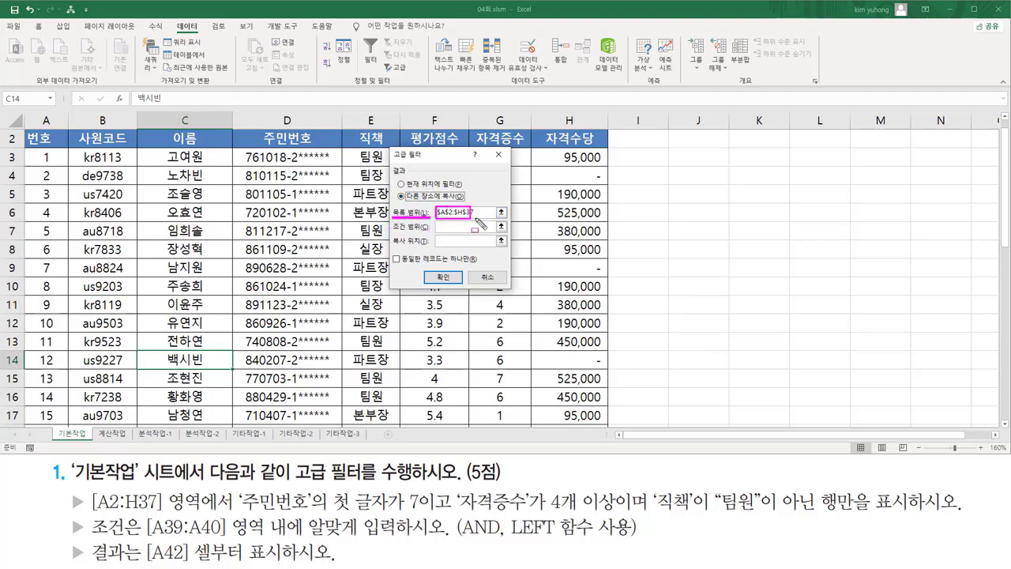
pyautogui.press('Escape')
pyautogui.click(464, 212)
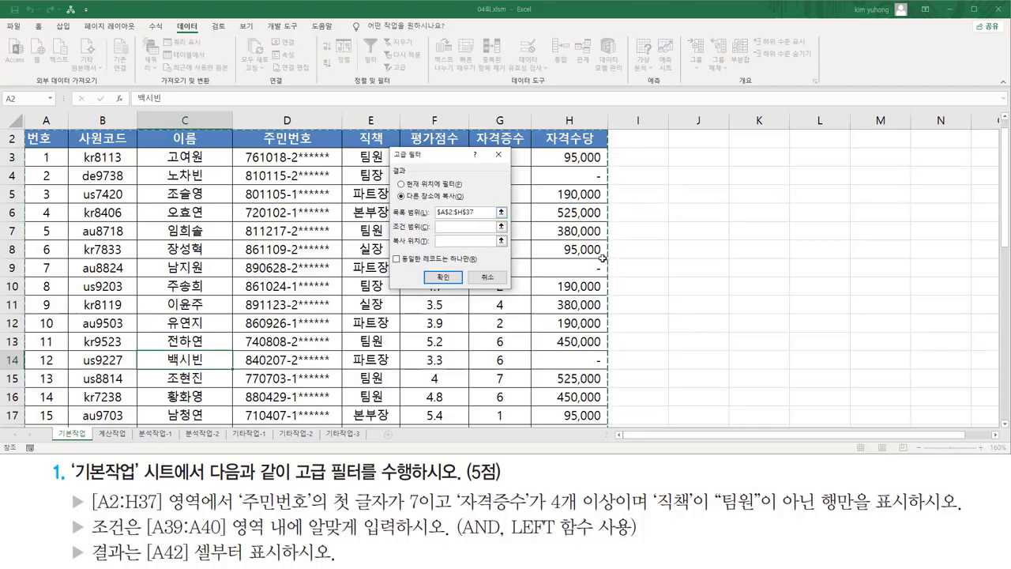
pyautogui.scroll(1, 544, 282)
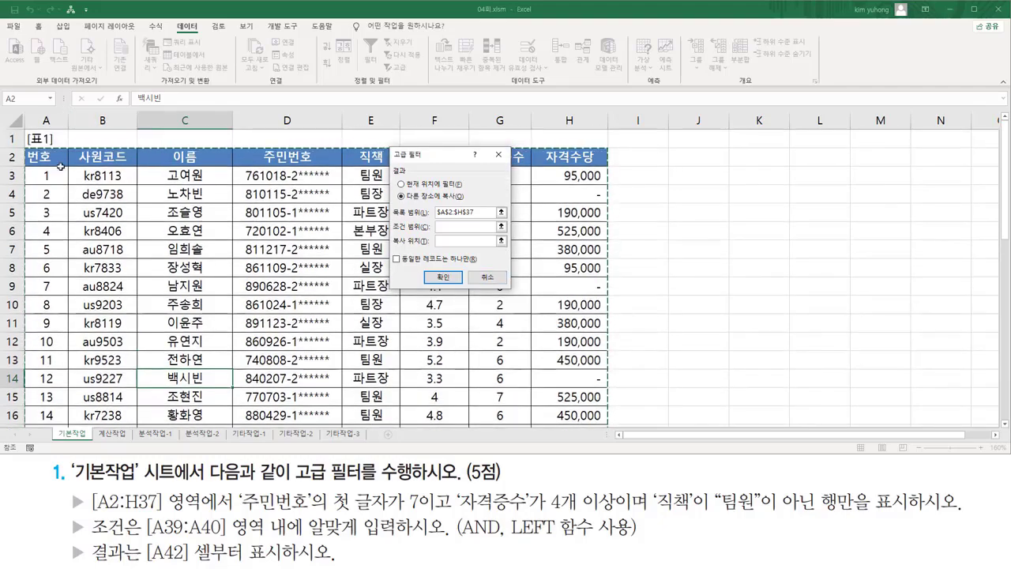
pyautogui.scroll(-4, 113, 183)
pyautogui.scroll(-5, 113, 183)
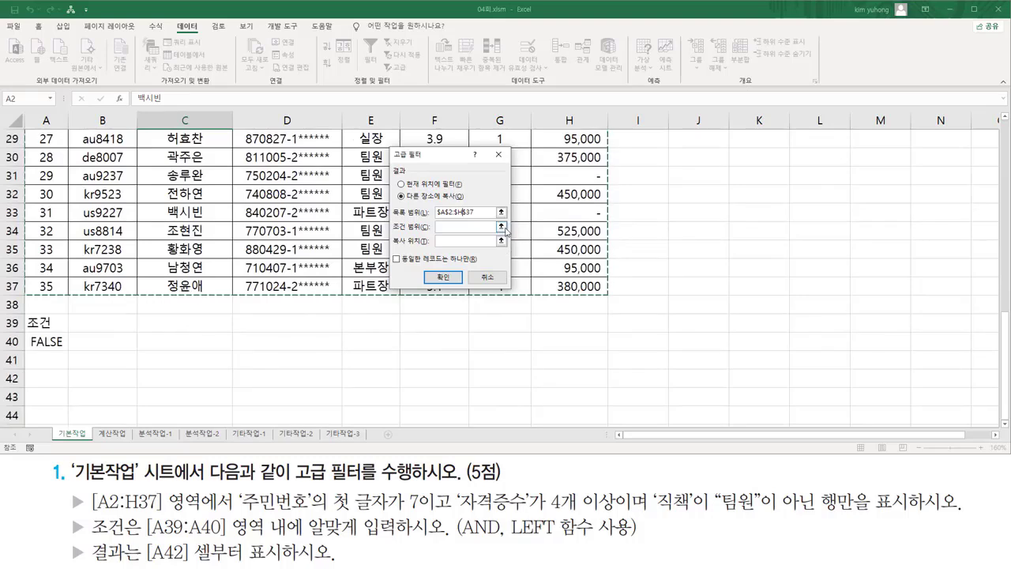
# Run the advanced filter with criteria range A39:A40 and copy destination A42
pyautogui.click(446, 227)
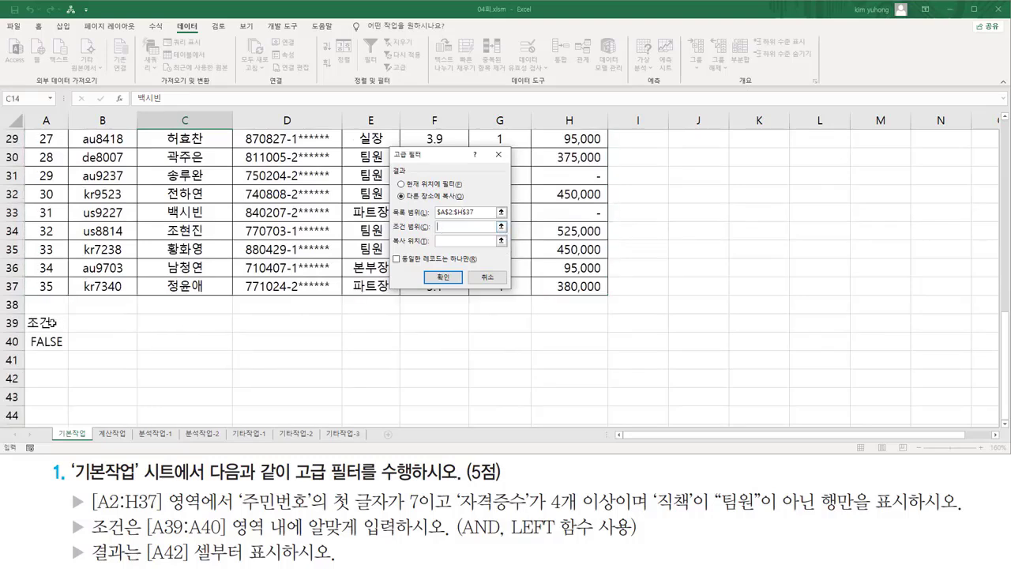
pyautogui.moveTo(50, 322); pyautogui.dragTo(31, 350)
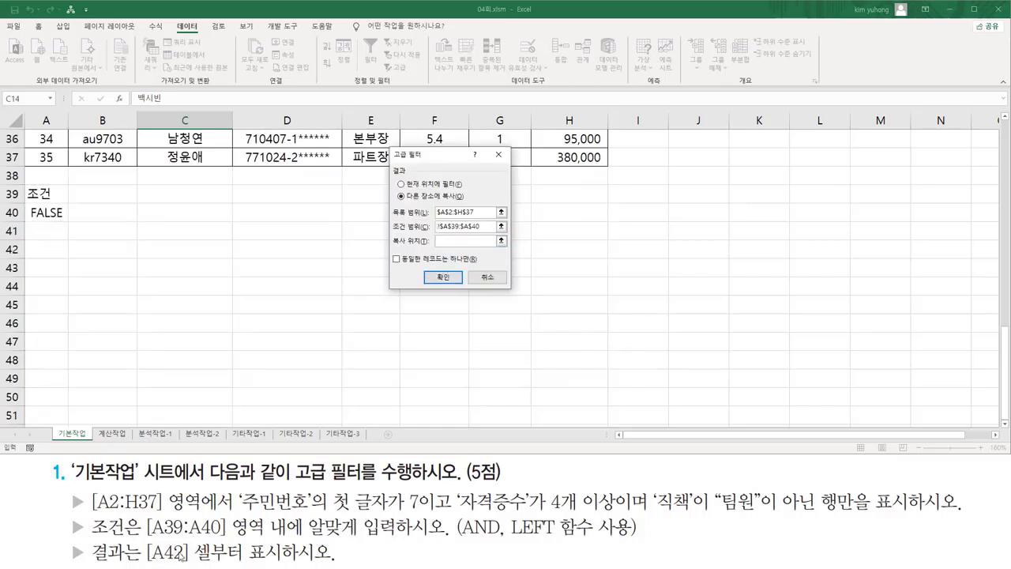
pyautogui.click(36, 250)
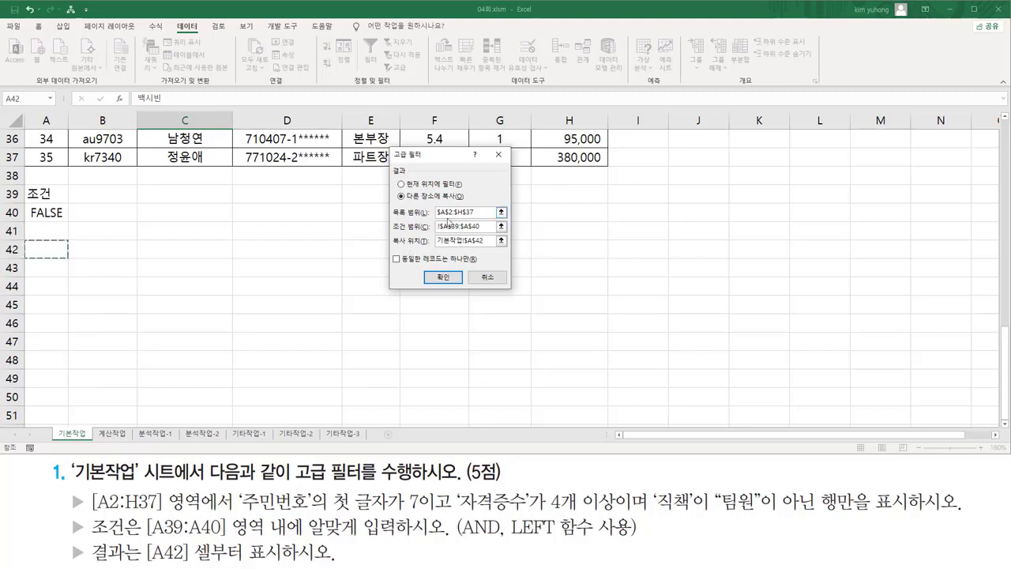
pyautogui.click(445, 278)
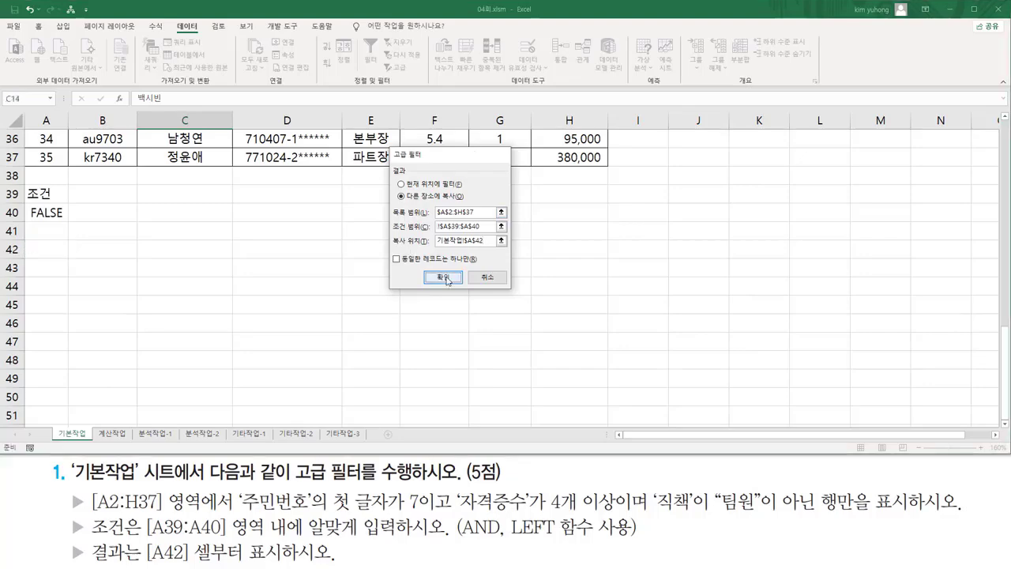
pyautogui.scroll(-6, 416, 275)
pyautogui.scroll(-1, 416, 276)
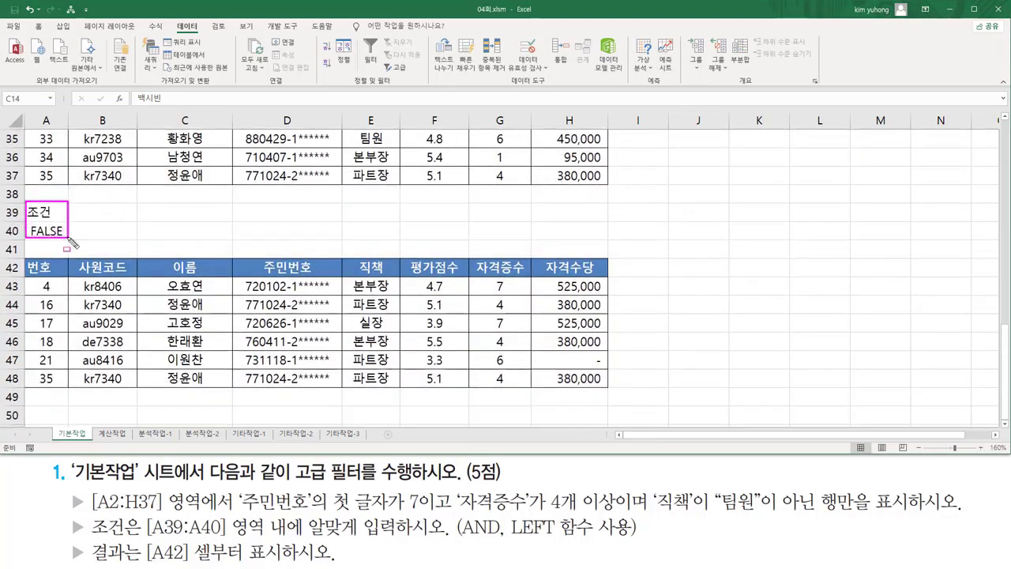
pyautogui.moveTo(24, 256)
pyautogui.mouseDown()
pyautogui.moveTo(382, 394)
pyautogui.moveTo(616, 394)
pyautogui.mouseUp()
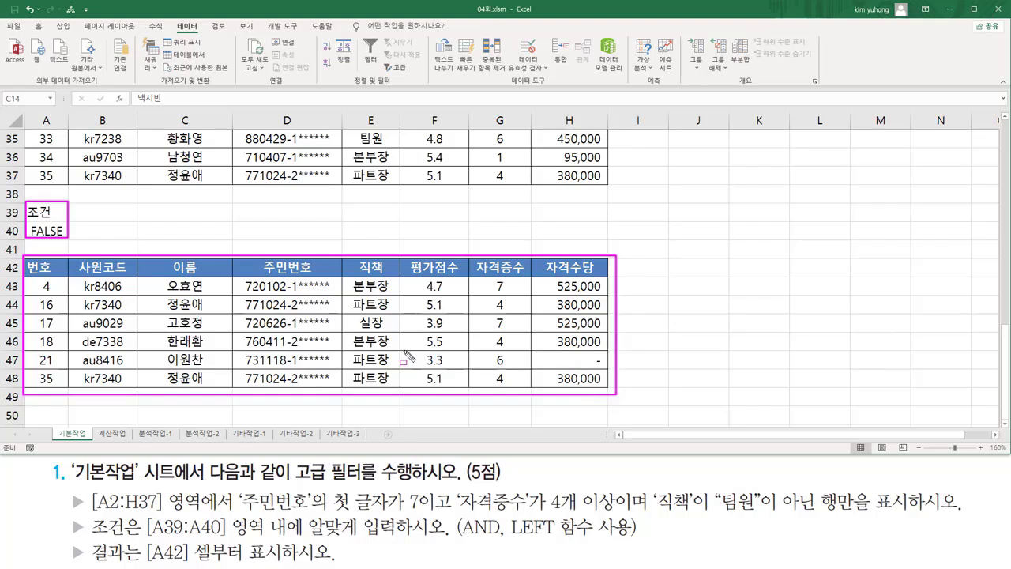
pyautogui.press('Escape')
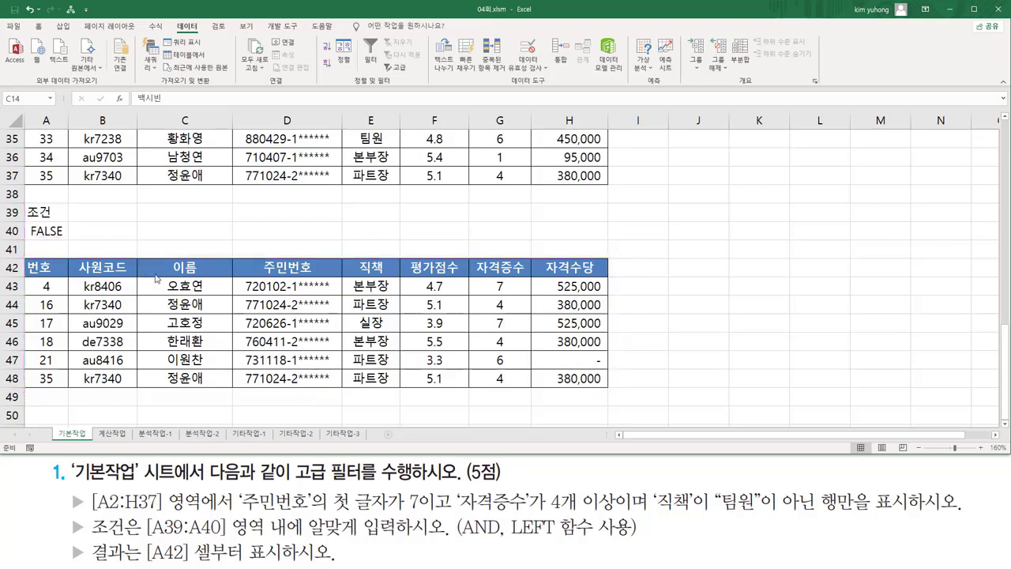
# Put the A40 criterion formula as plain text in C39: =AND( LEFT(D3,1)="7", G3>=4, E3<>"팀원" )
pyautogui.click(47, 229)
pyautogui.click(184, 216)
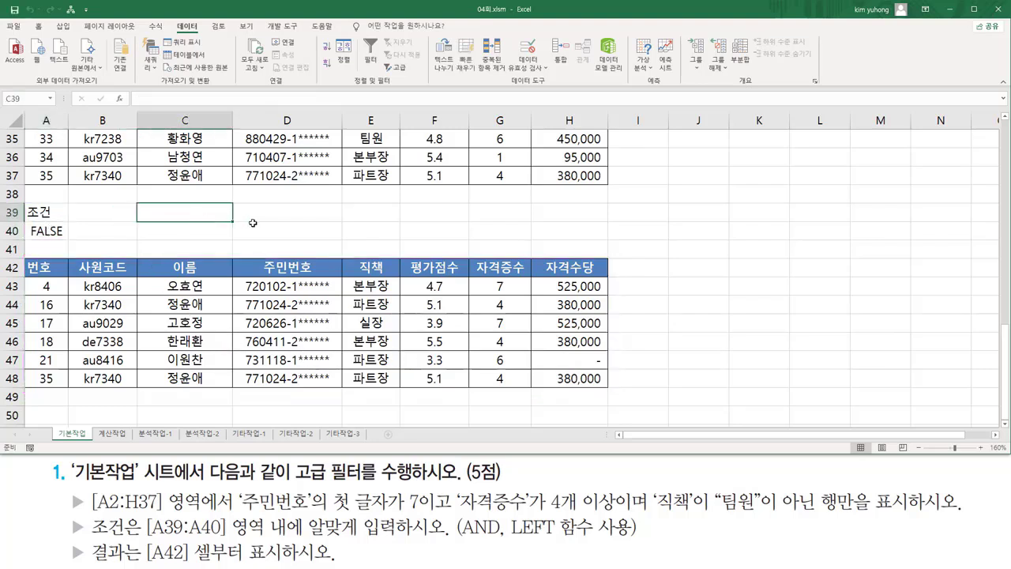
pyautogui.hotkey('ctrl', 'v')
pyautogui.press('Return')
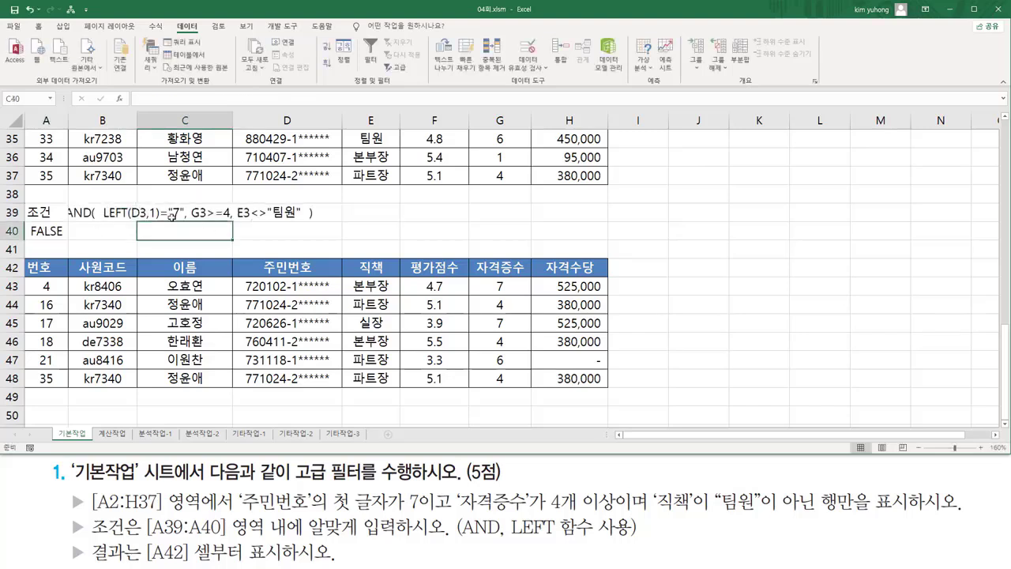
# Format the formula text in C39 with a red font and left alignment
pyautogui.click(172, 216)
pyautogui.click(38, 25)
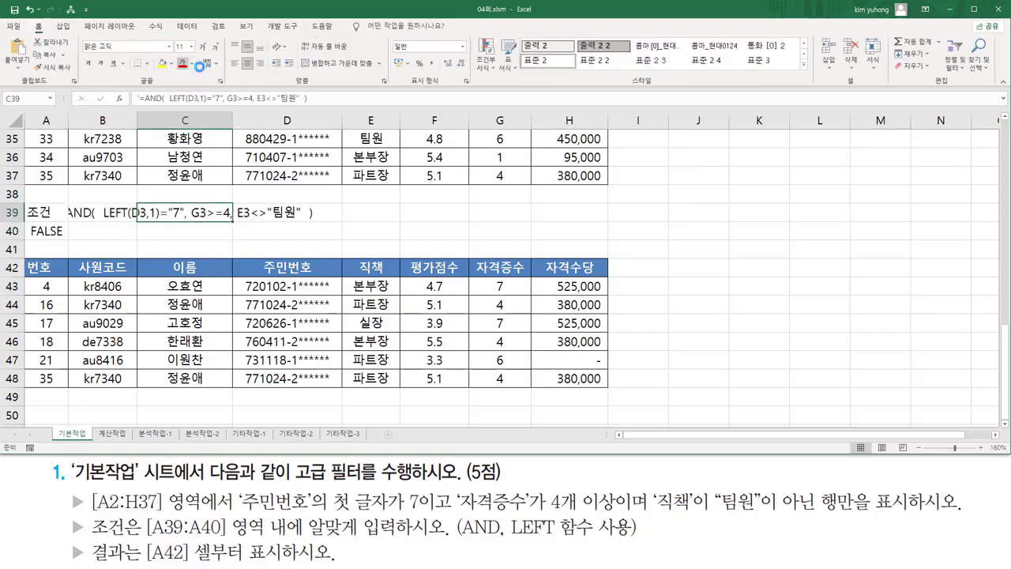
pyautogui.click(183, 64)
pyautogui.click(236, 64)
pyautogui.click(405, 249)
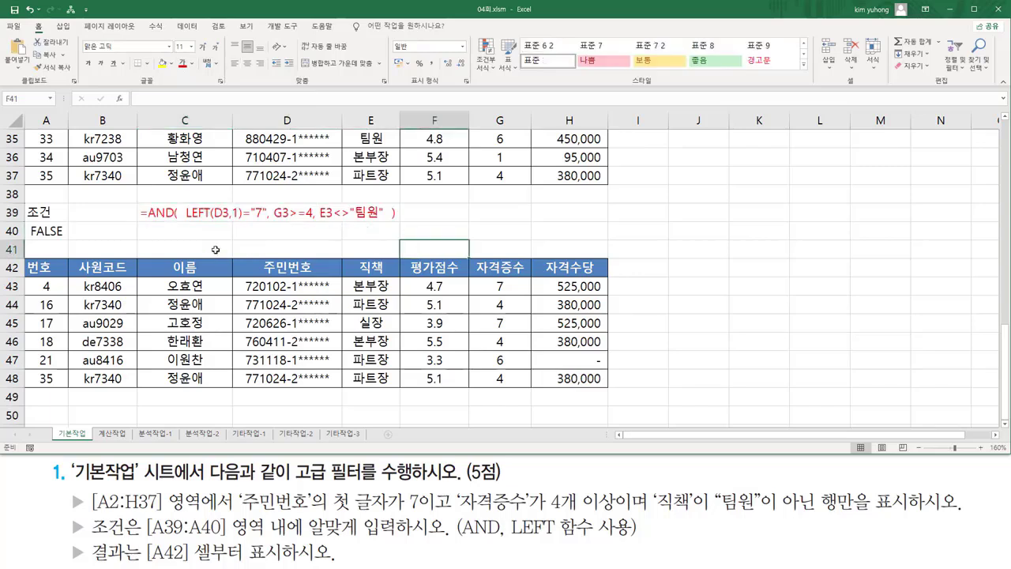
pyautogui.moveTo(186, 220); pyautogui.dragTo(383, 220)
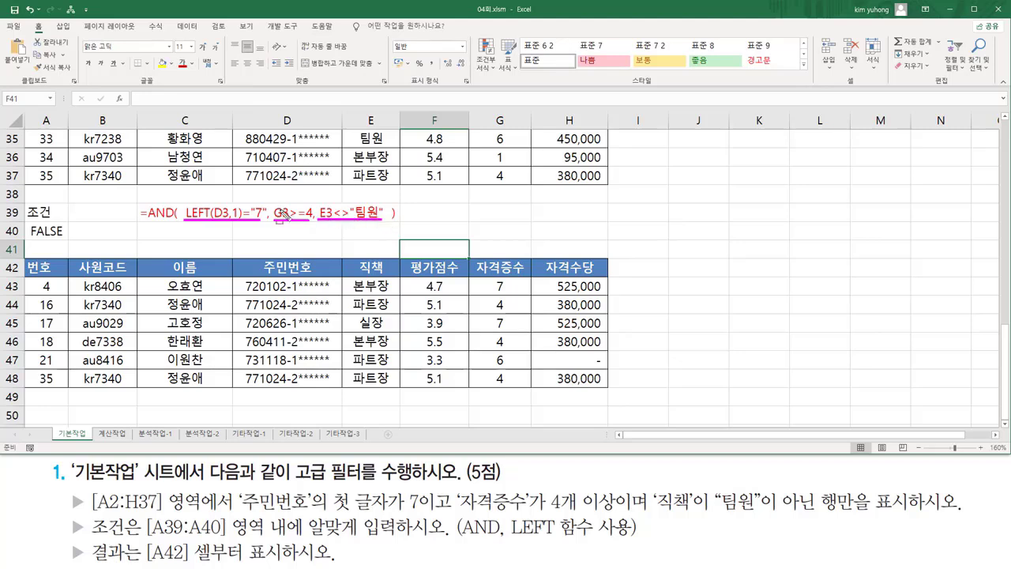
pyautogui.moveTo(183, 199)
pyautogui.mouseDown()
pyautogui.moveTo(232, 231)
pyautogui.moveTo(390, 229)
pyautogui.mouseUp()
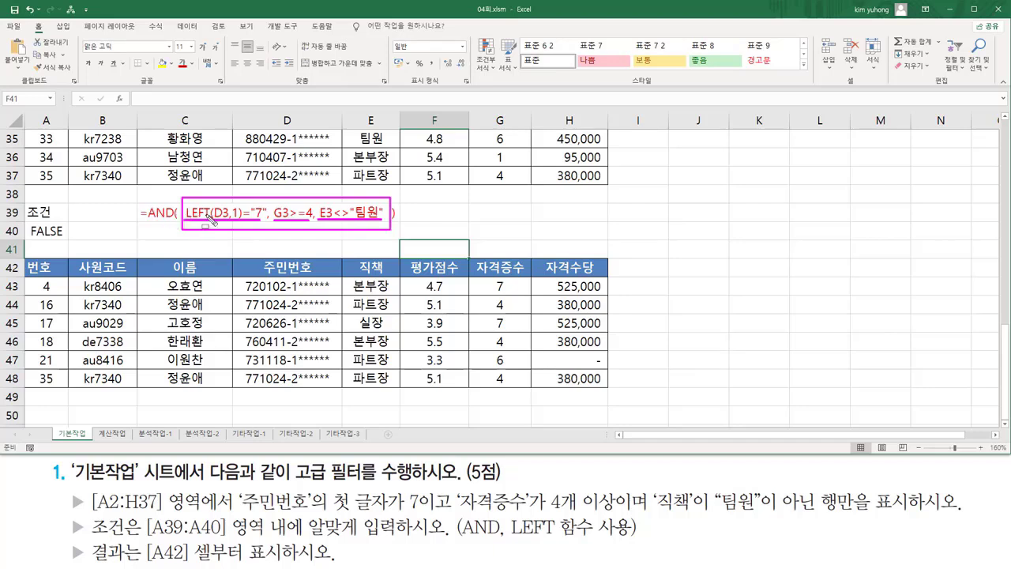
# Review the parts of the AND formula text in C39: the LEFT comparison, the G3 condition and the <> comparison
pyautogui.press('Escape')
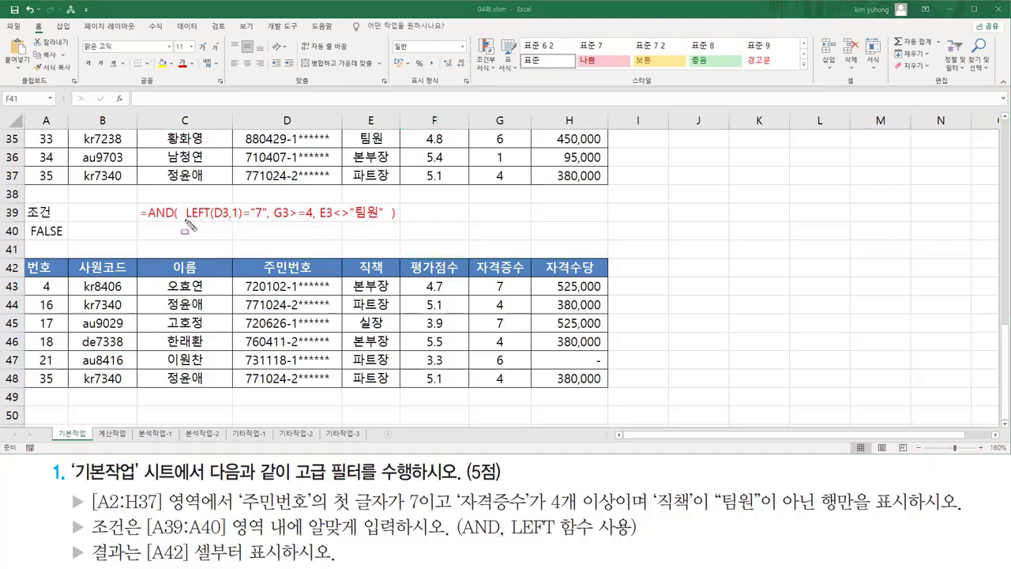
pyautogui.moveTo(184, 220)
pyautogui.mouseDown()
pyautogui.moveTo(241, 205)
pyautogui.moveTo(264, 218)
pyautogui.mouseUp()
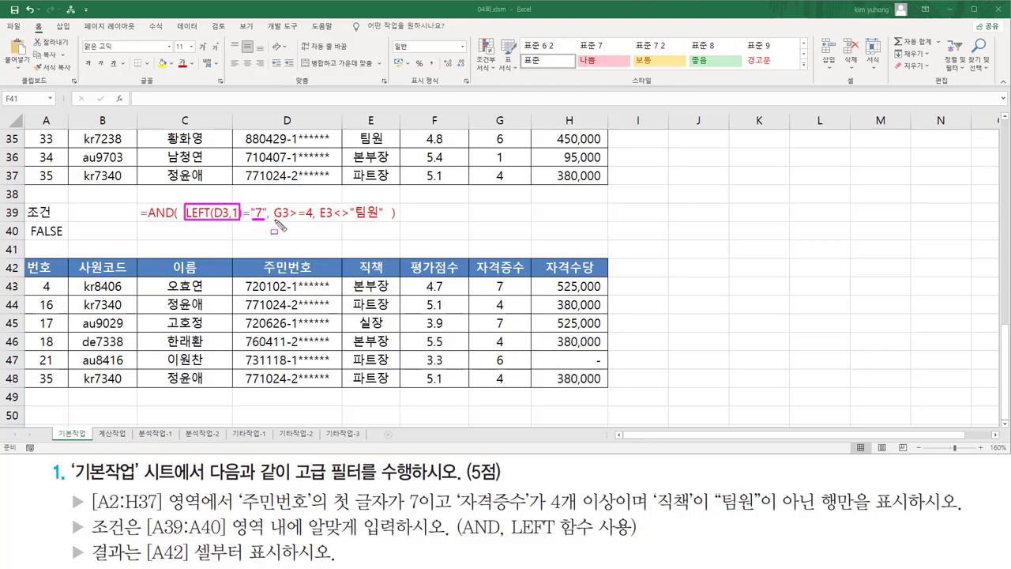
pyautogui.moveTo(274, 218); pyautogui.dragTo(312, 219)
pyautogui.moveTo(324, 221); pyautogui.dragTo(384, 221)
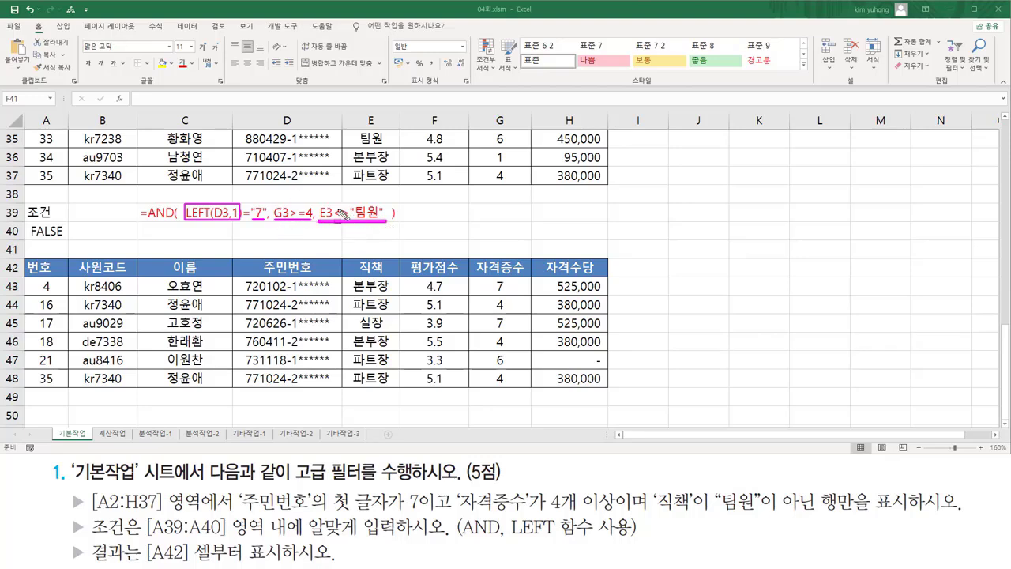
pyautogui.press('Escape')
pyautogui.moveTo(338, 205); pyautogui.dragTo(346, 228)
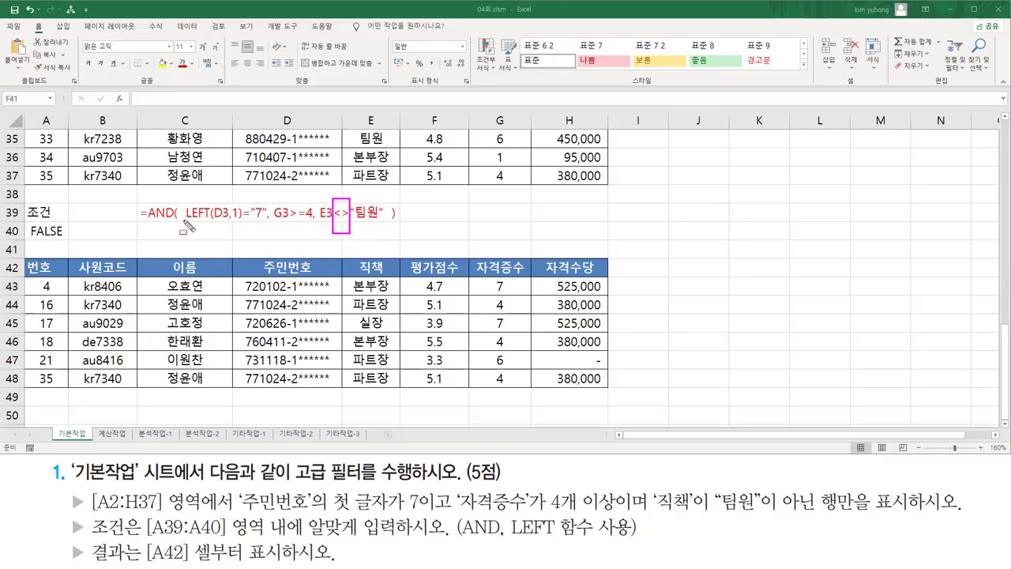
pyautogui.moveTo(184, 221)
pyautogui.mouseDown()
pyautogui.moveTo(241, 219)
pyautogui.moveTo(241, 204)
pyautogui.mouseUp()
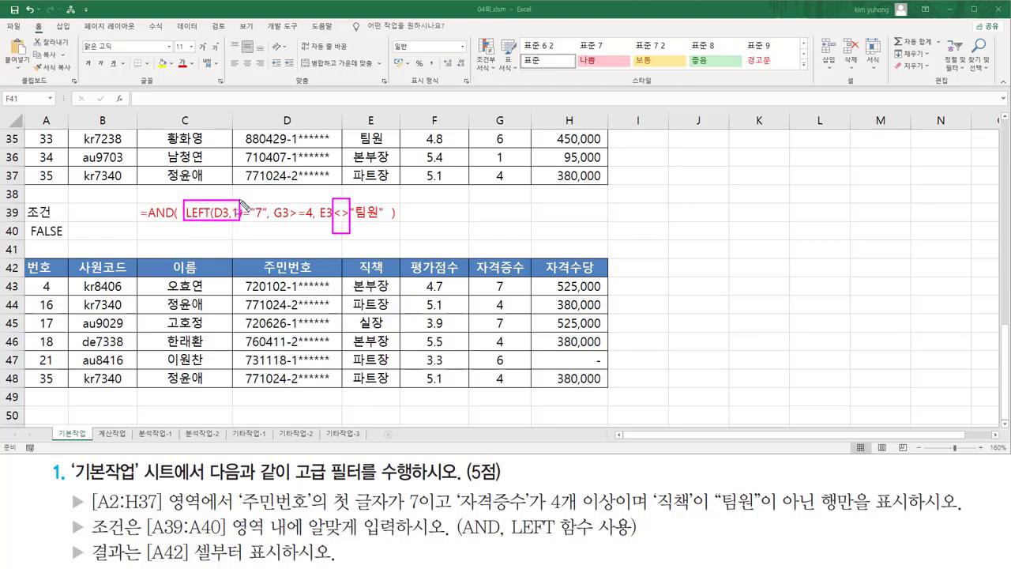
pyautogui.moveTo(244, 211)
pyautogui.mouseDown()
pyautogui.moveTo(252, 205)
pyautogui.moveTo(268, 231)
pyautogui.mouseUp()
pyautogui.press('Escape')
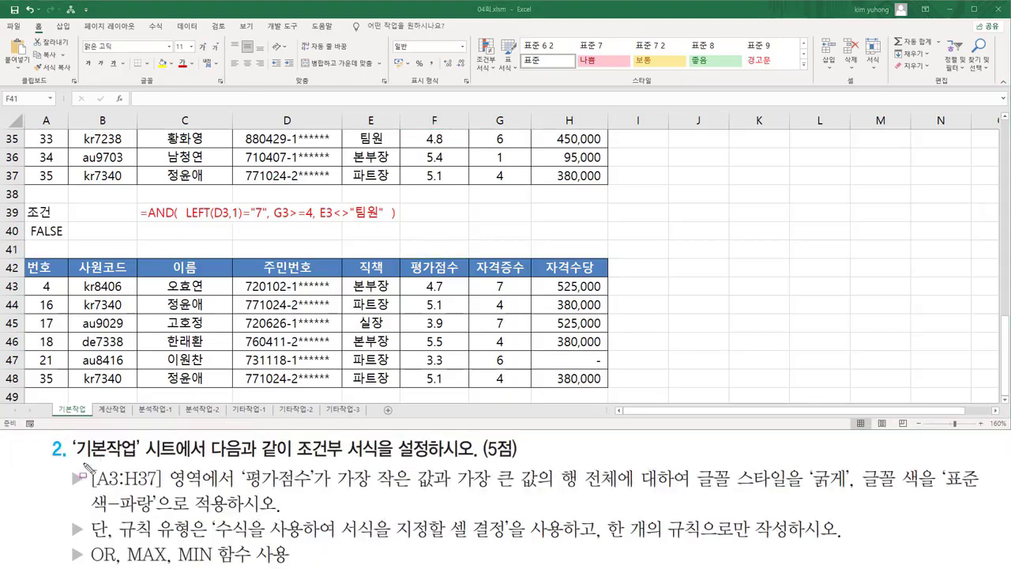
# Read the conditional formatting task for the 기본작업 sheet
pyautogui.moveTo(74, 460); pyautogui.dragTo(140, 442)
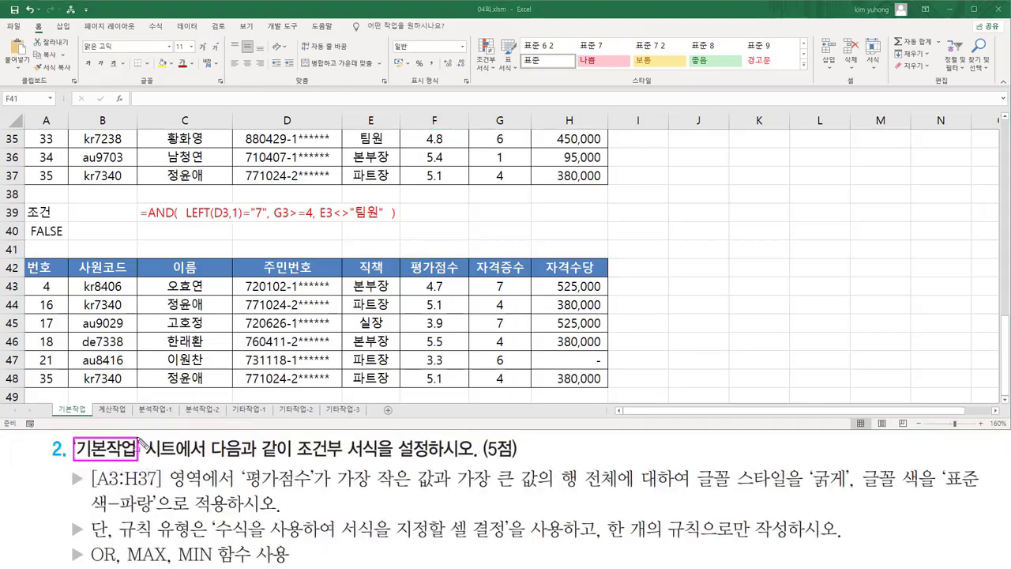
pyautogui.moveTo(49, 401); pyautogui.dragTo(92, 418)
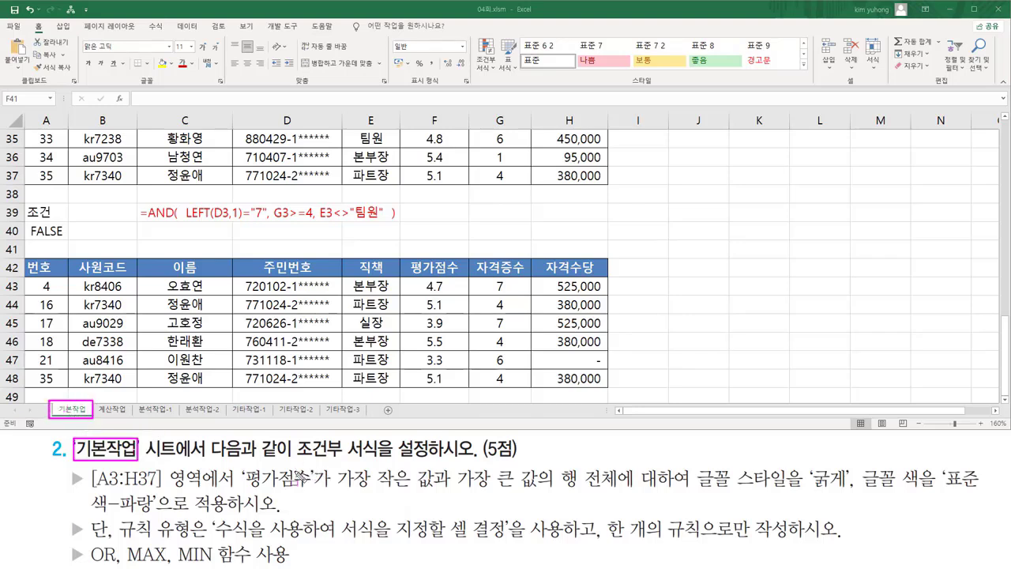
pyautogui.moveTo(209, 458); pyautogui.dragTo(522, 461)
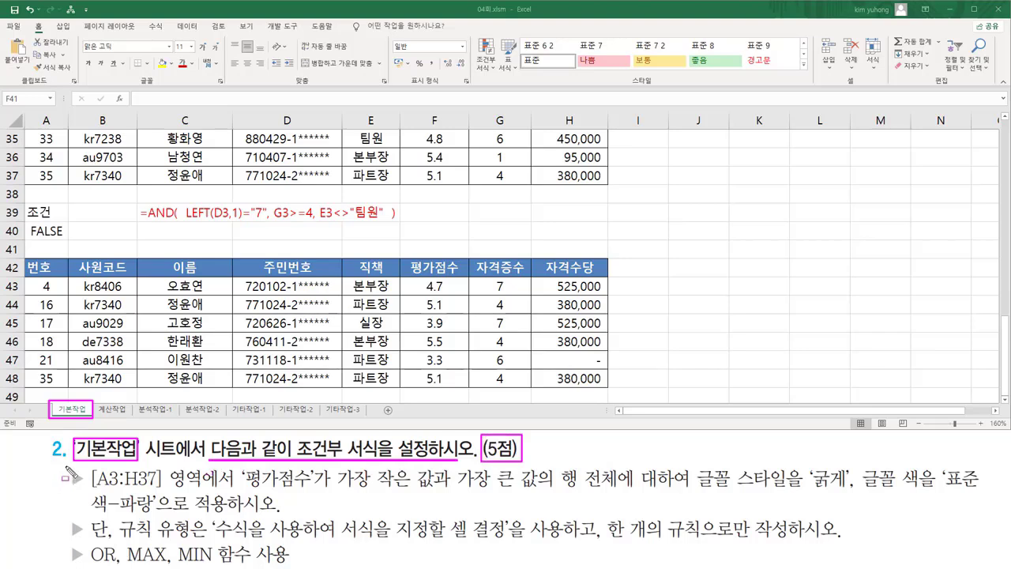
pyautogui.moveTo(65, 466)
pyautogui.mouseDown()
pyautogui.moveTo(90, 554)
pyautogui.moveTo(83, 563)
pyautogui.mouseUp()
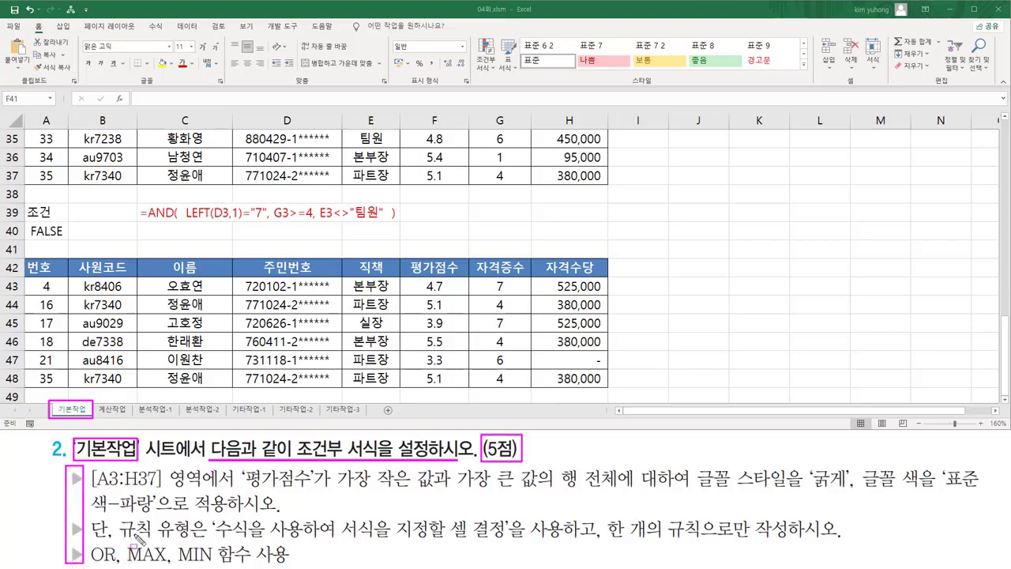
pyautogui.press('Escape')
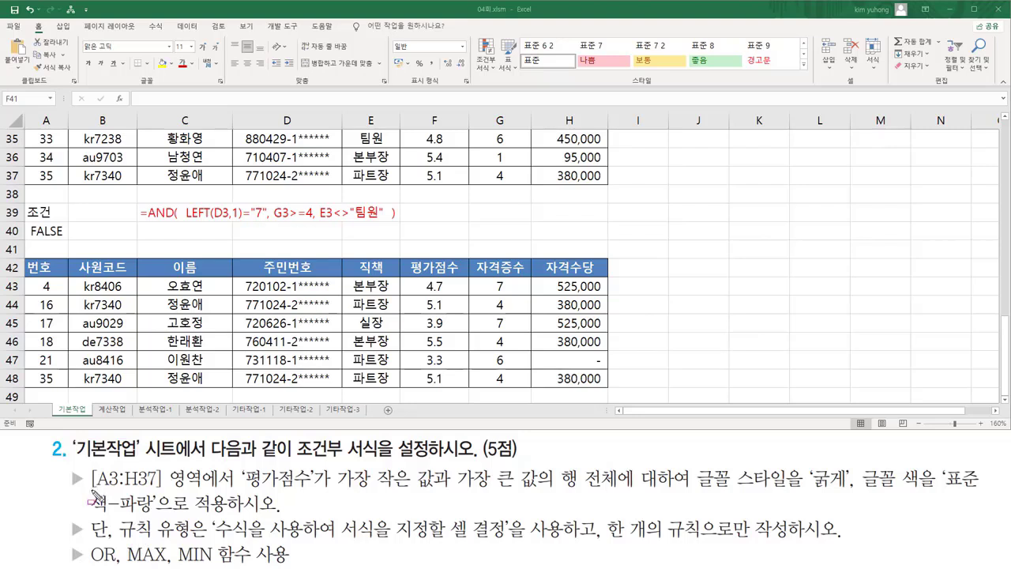
# Select the data range A3:H37 on the 기본작업 sheet, leaving out the header row
pyautogui.moveTo(92, 493)
pyautogui.mouseDown()
pyautogui.moveTo(150, 496)
pyautogui.moveTo(167, 491)
pyautogui.moveTo(167, 466)
pyautogui.moveTo(205, 465)
pyautogui.mouseUp()
pyautogui.press('Escape')
pyautogui.scroll(11, 448, 243)
pyautogui.click(47, 175)
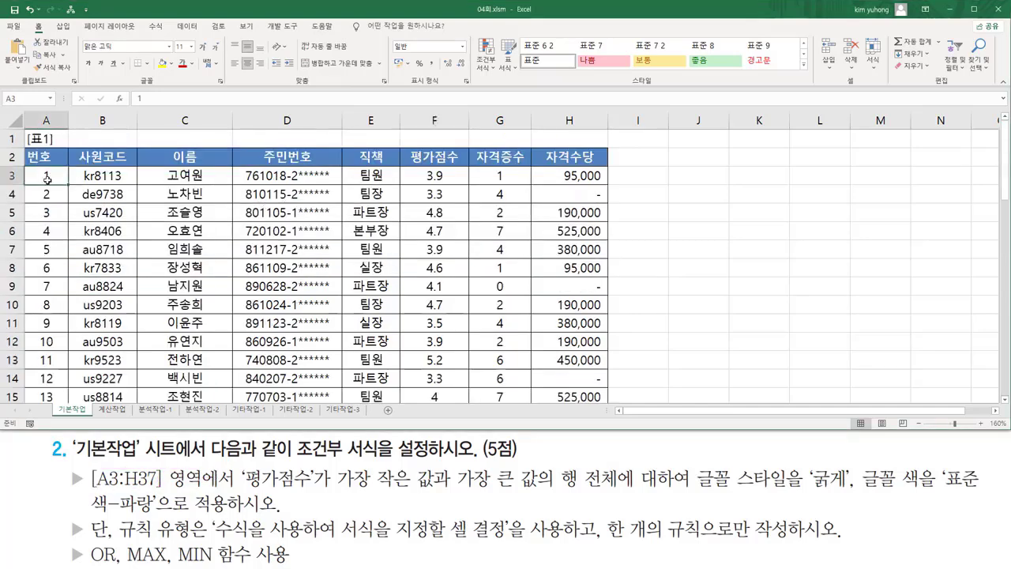
pyautogui.moveTo(38, 181)
pyautogui.mouseDown()
pyautogui.moveTo(553, 426)
pyautogui.moveTo(537, 493)
pyautogui.moveTo(544, 429)
pyautogui.moveTo(555, 451)
pyautogui.moveTo(569, 284)
pyautogui.mouseUp()
pyautogui.press('Escape')
pyautogui.scroll(9, 411, 281)
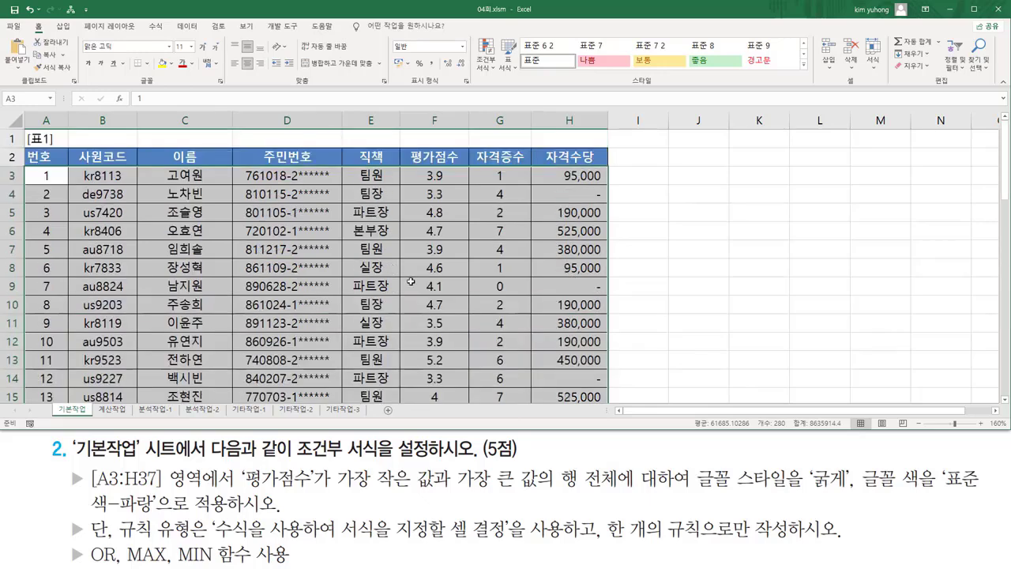
# Check the rule requirements for 평가점수: lowest and highest values, whole-row formatting, font style and color, single formula rule, and the OR, MAX and MIN functions
pyautogui.moveTo(239, 489); pyautogui.dragTo(316, 489)
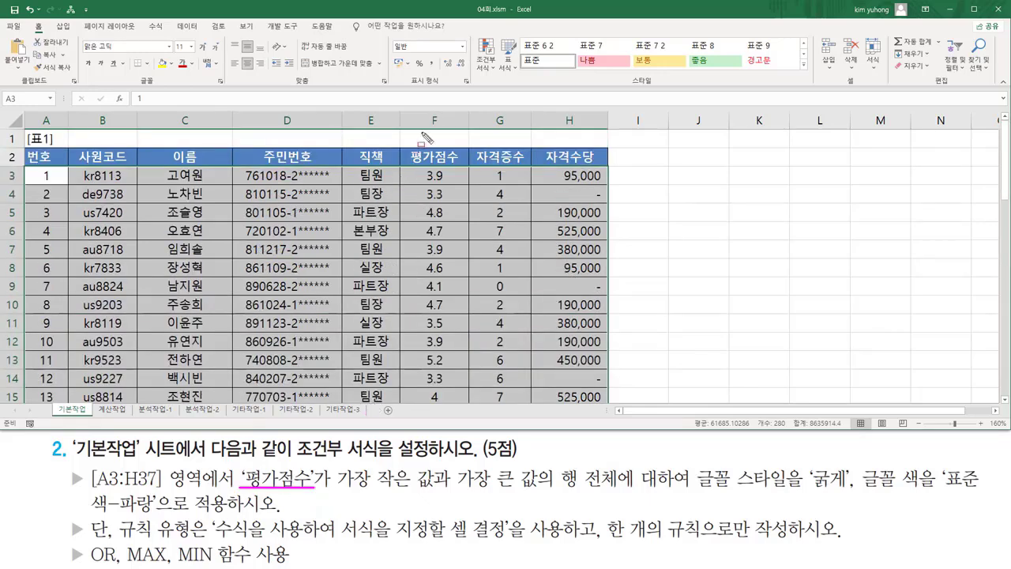
pyautogui.moveTo(409, 147); pyautogui.dragTo(464, 406)
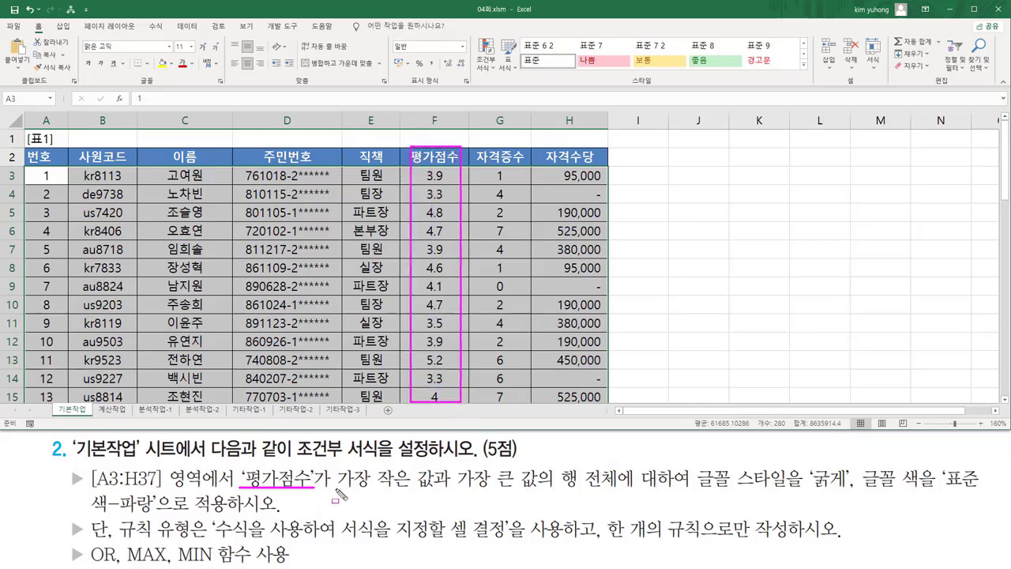
pyautogui.moveTo(335, 489)
pyautogui.mouseDown()
pyautogui.moveTo(538, 489)
pyautogui.moveTo(618, 502)
pyautogui.mouseUp()
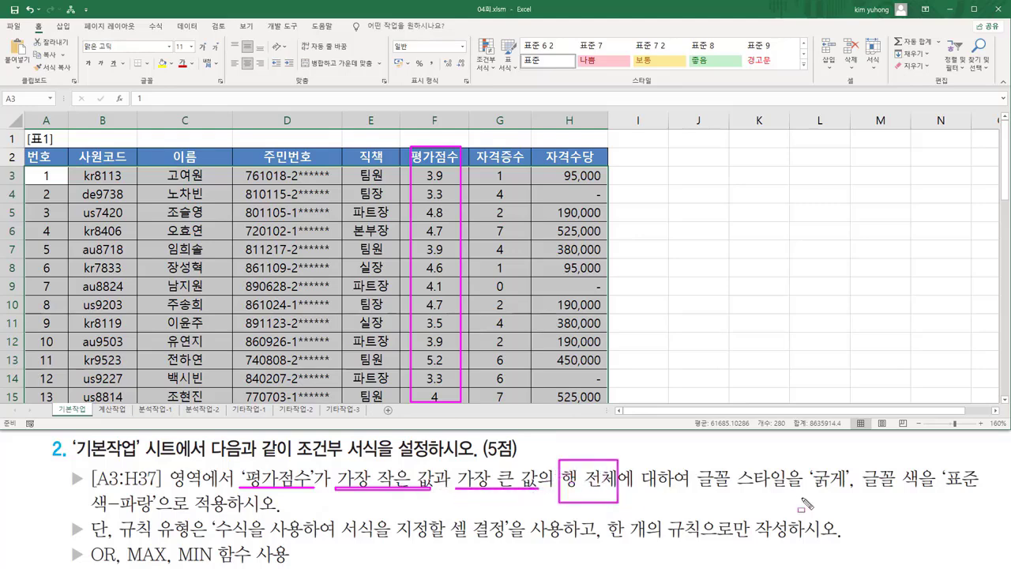
pyautogui.moveTo(688, 489); pyautogui.dragTo(980, 490)
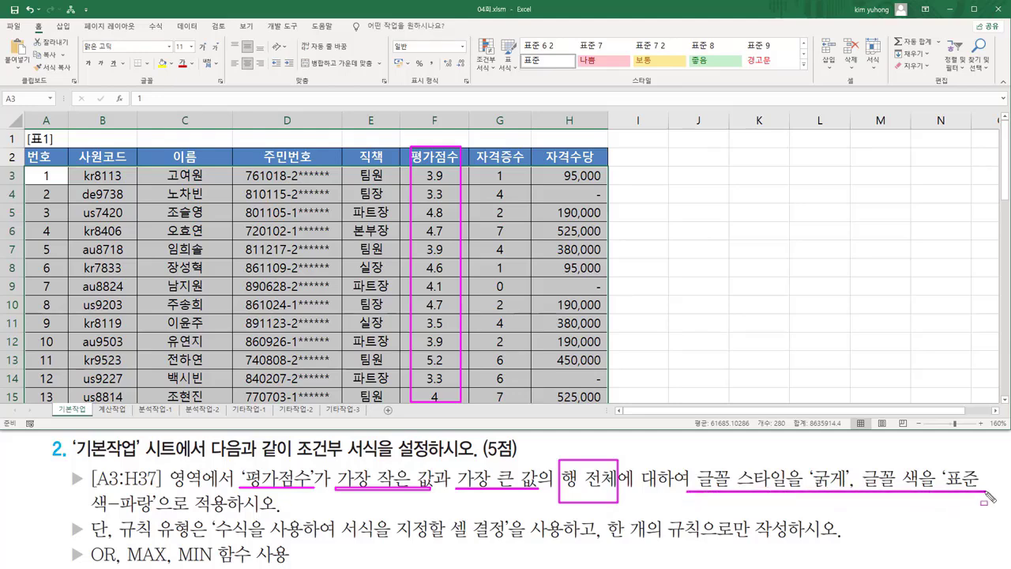
pyautogui.moveTo(84, 512); pyautogui.dragTo(237, 511)
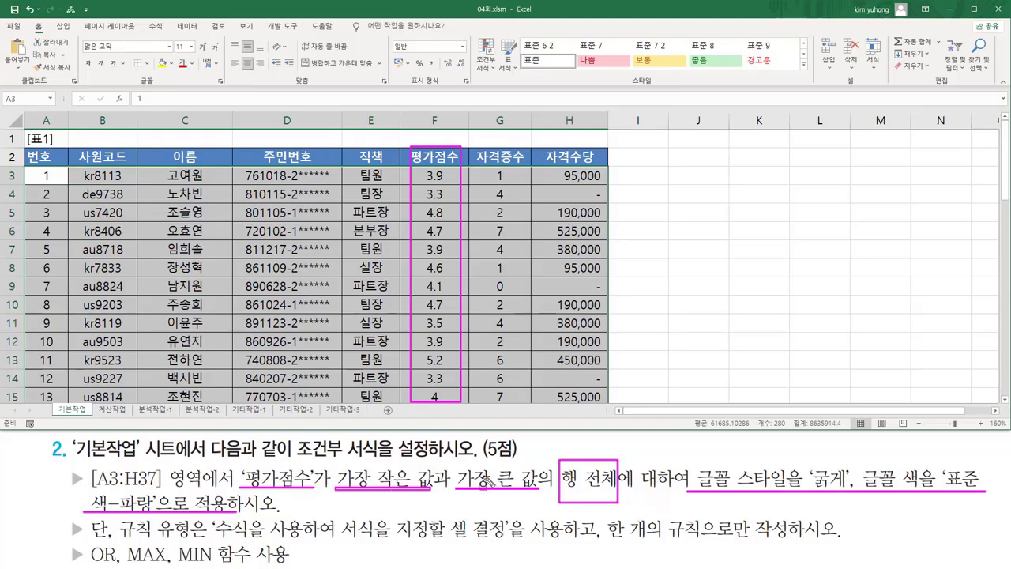
pyautogui.moveTo(489, 488); pyautogui.dragTo(538, 487)
pyautogui.moveTo(181, 562); pyautogui.dragTo(213, 563)
pyautogui.moveTo(126, 563); pyautogui.dragTo(164, 563)
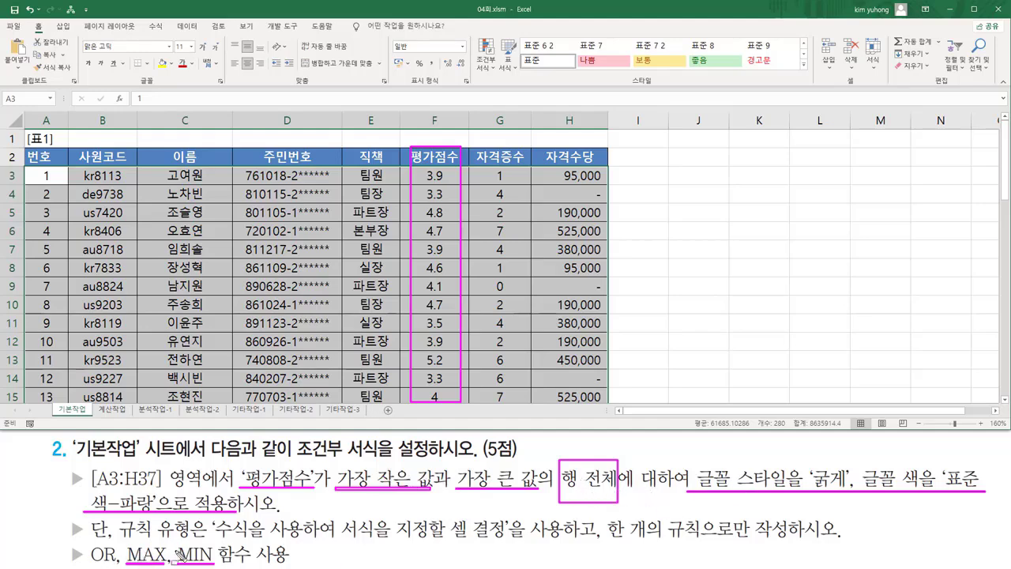
pyautogui.moveTo(86, 541); pyautogui.dragTo(117, 561)
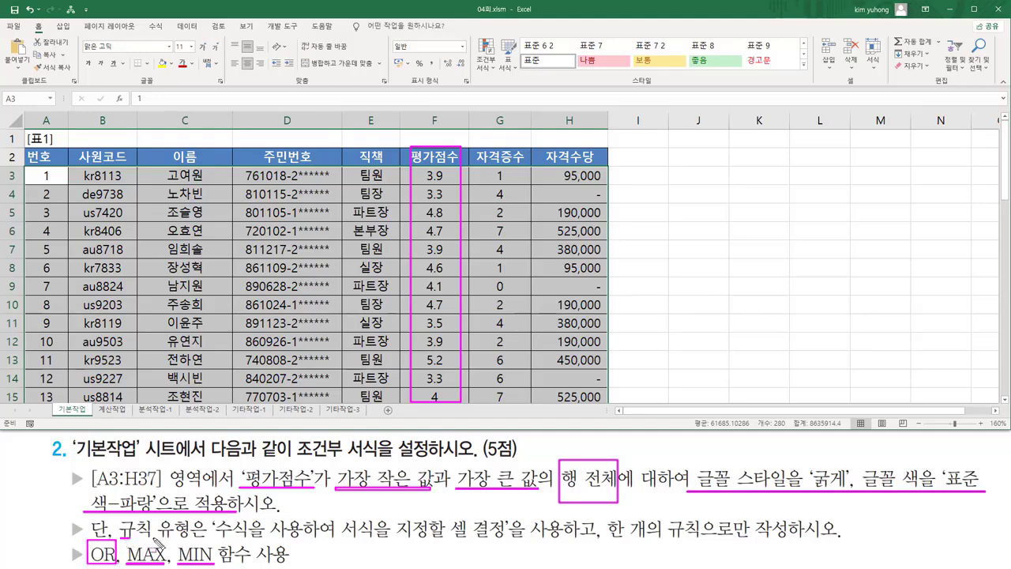
pyautogui.moveTo(216, 520)
pyautogui.mouseDown()
pyautogui.moveTo(526, 541)
pyautogui.moveTo(507, 542)
pyautogui.mouseUp()
pyautogui.moveTo(608, 540); pyautogui.dragTo(787, 540)
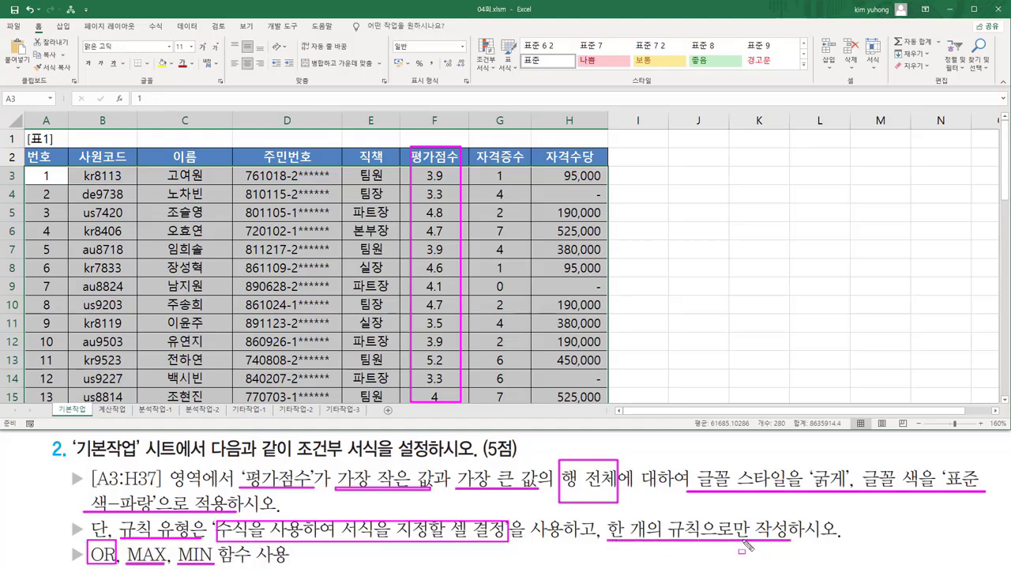
pyautogui.press('Escape')
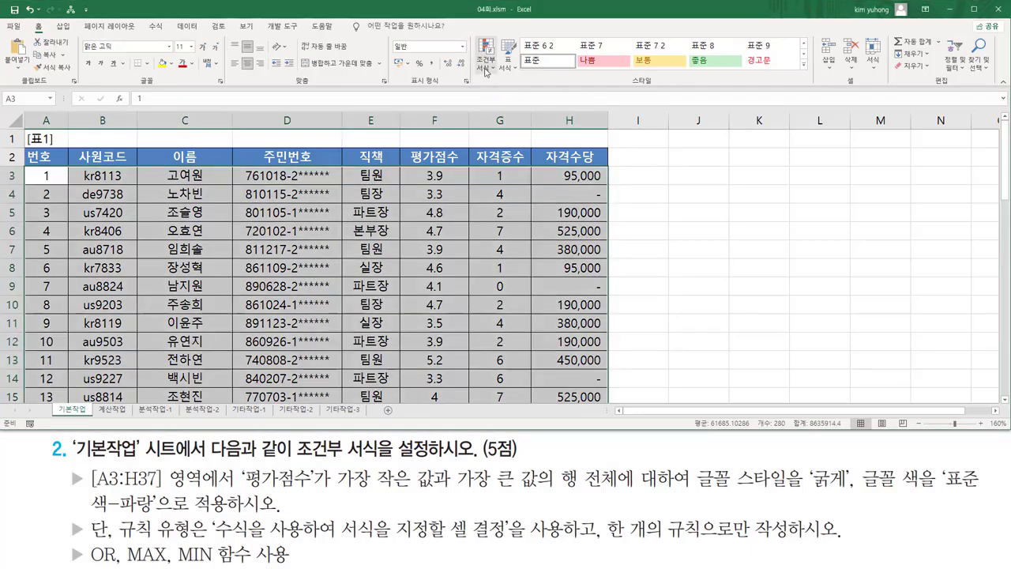
# Start a new conditional formatting rule for the selected range with the rule type 수식을 사용하여 서식을 지정할 셀 결정
pyautogui.click(485, 71)
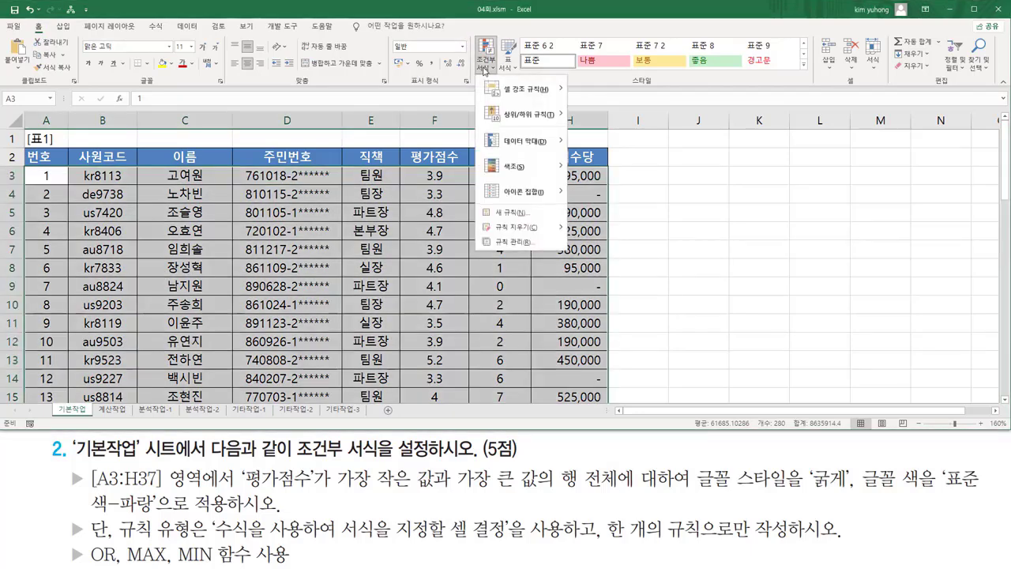
pyautogui.click(521, 214)
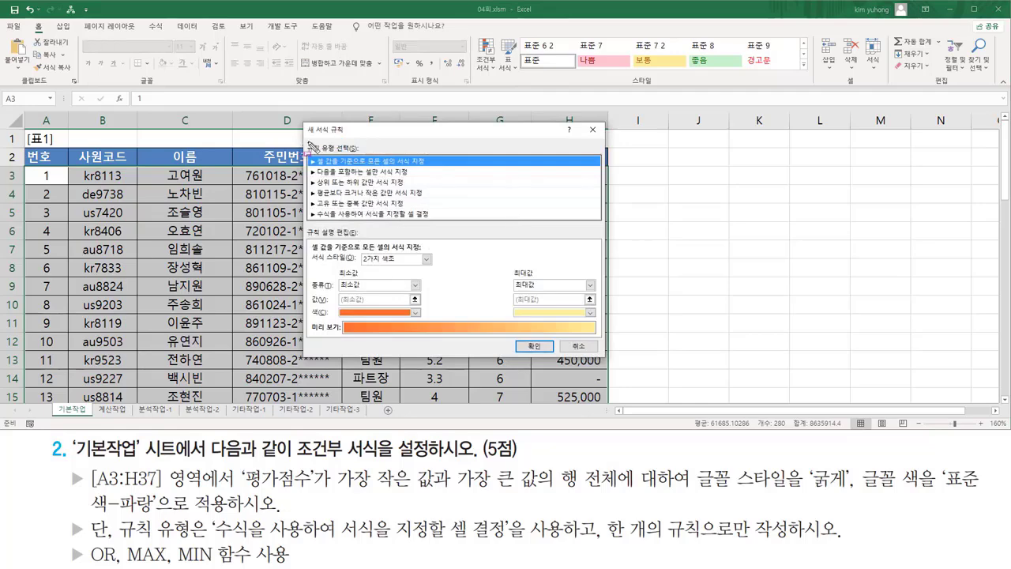
pyautogui.moveTo(305, 141); pyautogui.dragTo(359, 155)
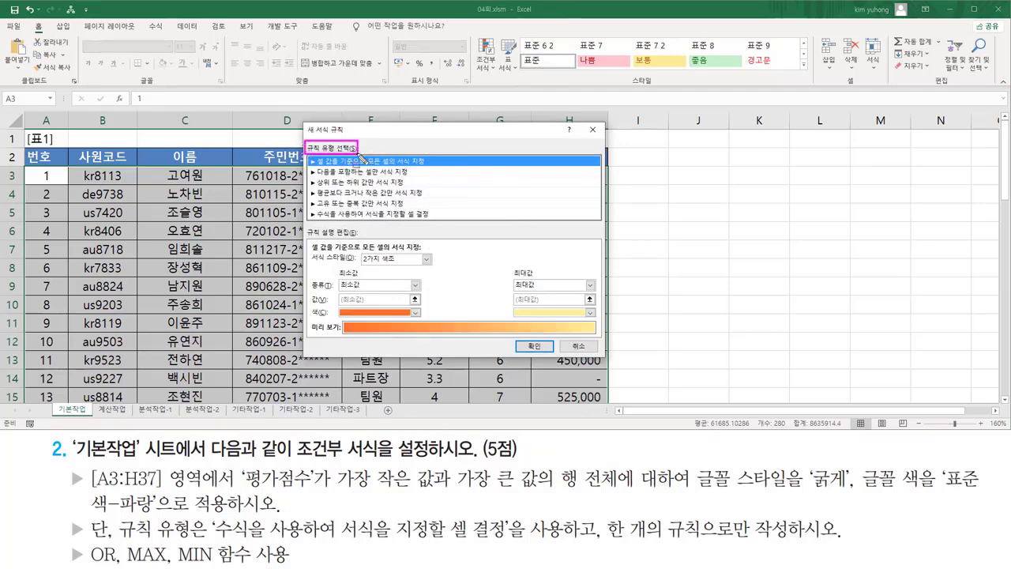
pyautogui.press('Escape')
pyautogui.click(344, 214)
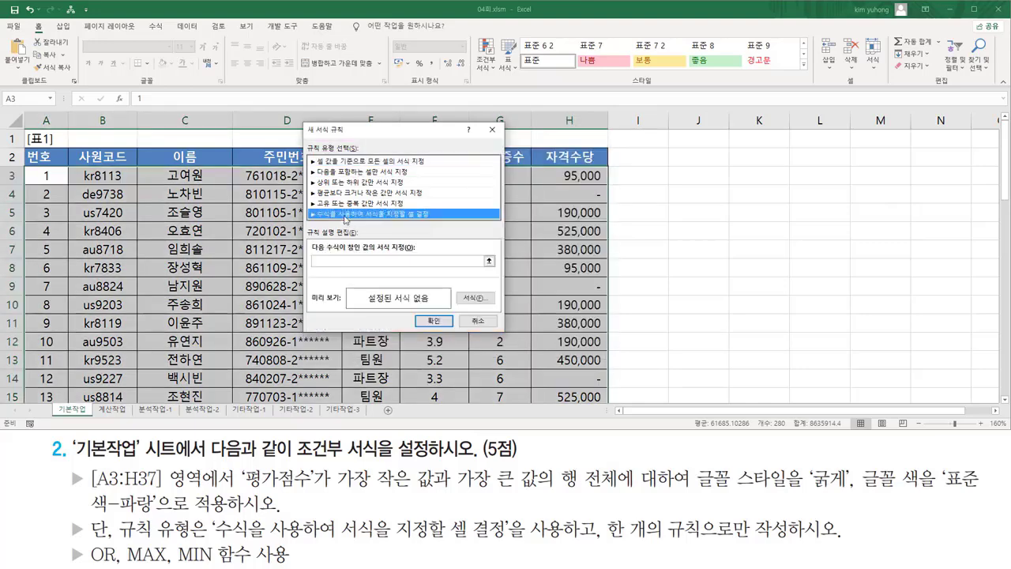
pyautogui.hotkey('ctrl', '2')
pyautogui.moveTo(308, 209); pyautogui.dragTo(444, 224)
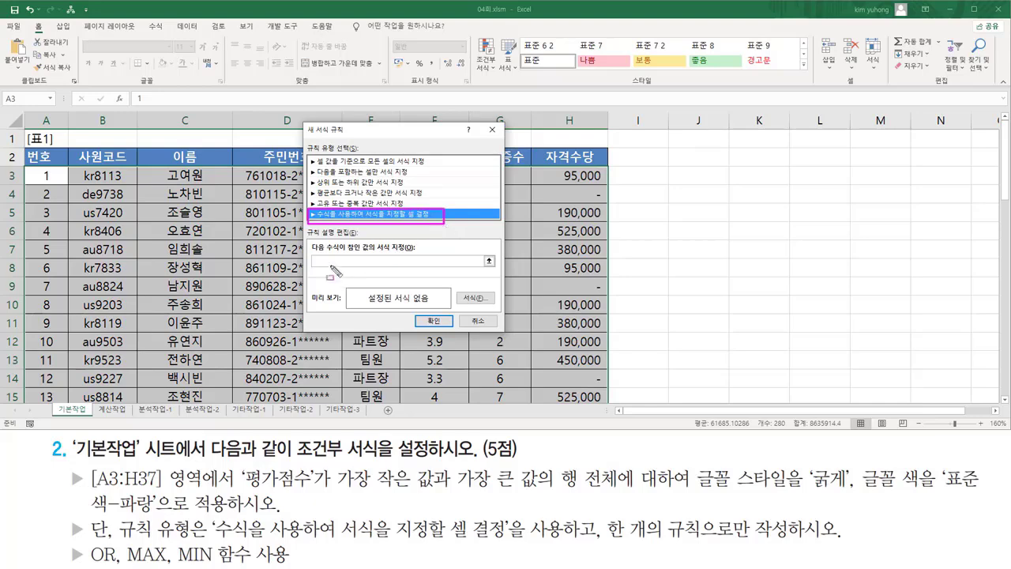
pyautogui.moveTo(311, 264); pyautogui.dragTo(416, 265)
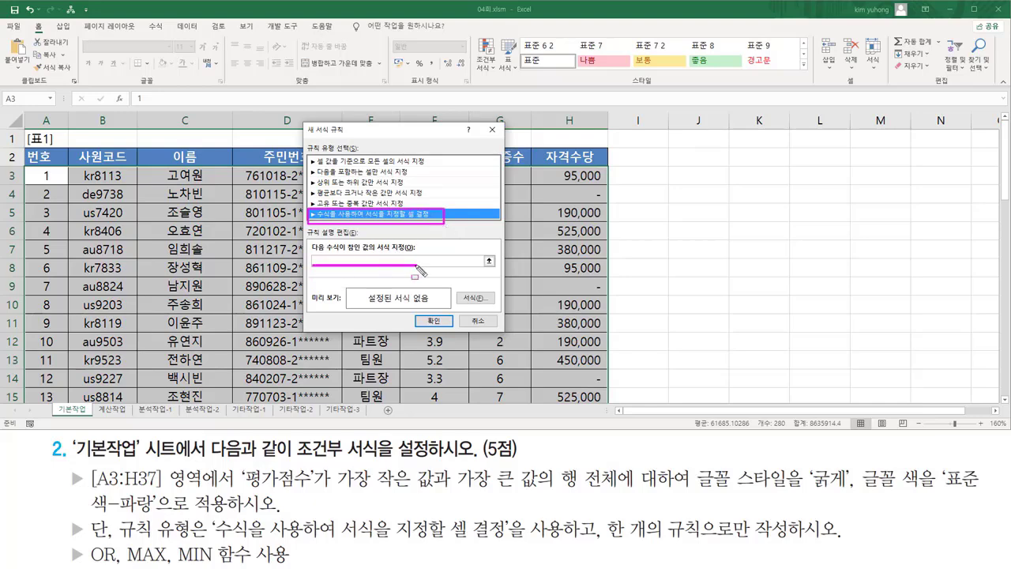
pyautogui.press('Escape')
# Start the rule formula with =or( min($F$3:$F$37, using the 평가점수 data as an absolute range
pyautogui.click(344, 263)
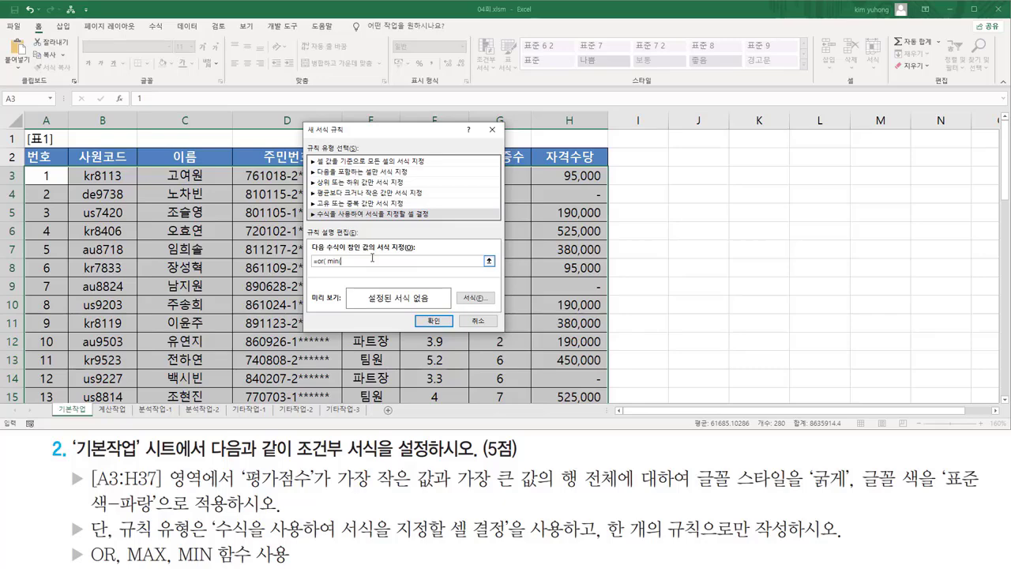
pyautogui.write('(')
pyautogui.moveTo(419, 139); pyautogui.dragTo(199, 139)
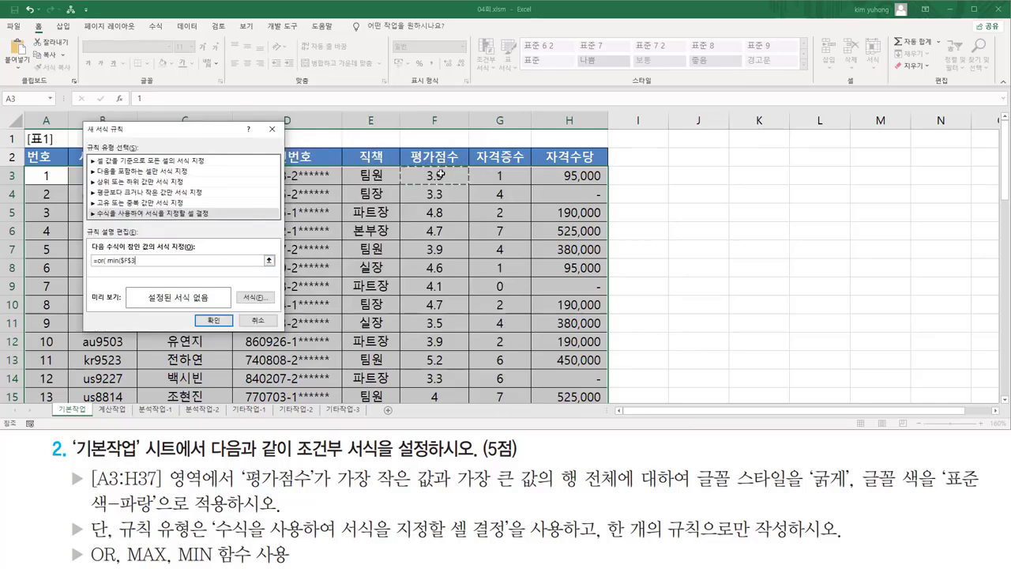
pyautogui.moveTo(441, 171); pyautogui.dragTo(440, 363)
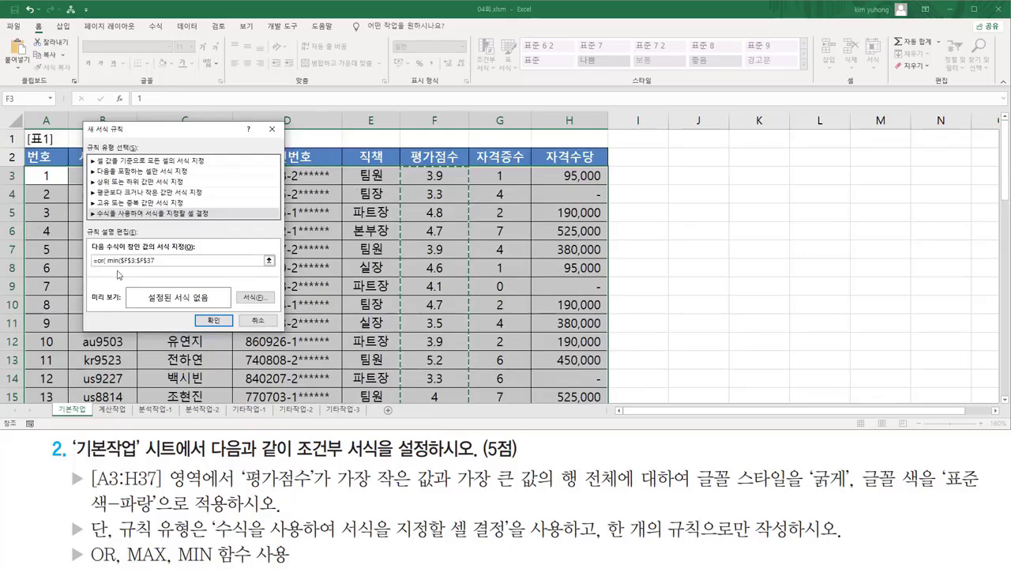
pyautogui.moveTo(121, 265); pyautogui.dragTo(154, 265)
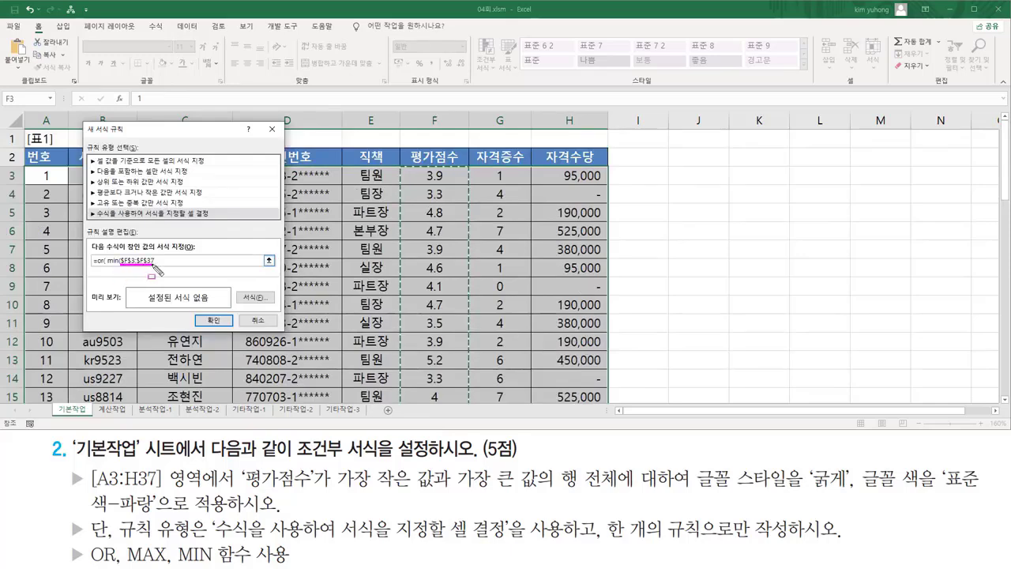
pyautogui.press('Escape')
pyautogui.click(161, 260)
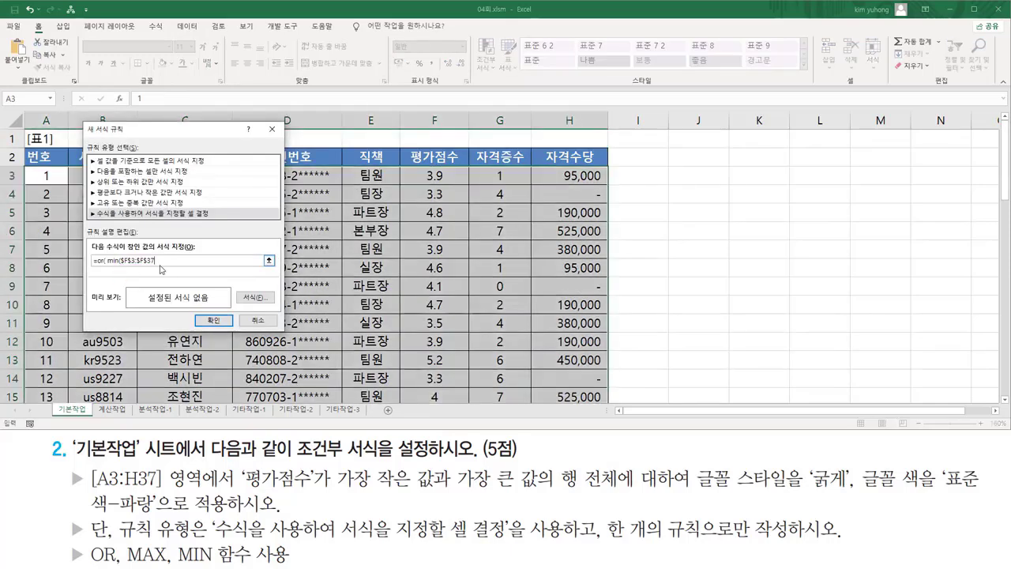
# Close the MIN function and add max($F$3:$F$37) as the second argument of the OR formula
pyautogui.write('), max(')
pyautogui.moveTo(442, 175); pyautogui.dragTo(447, 365)
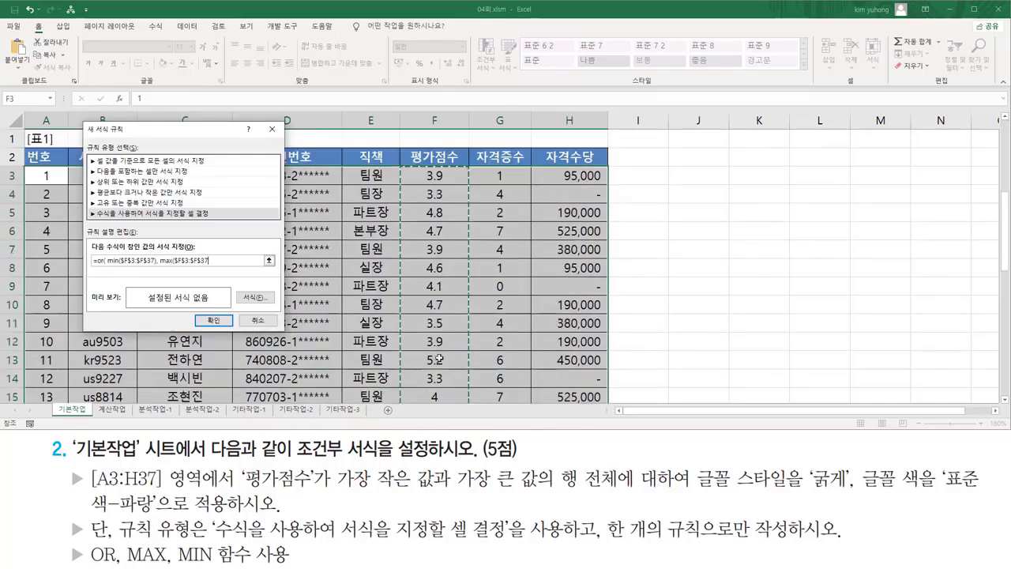
pyautogui.write(')')
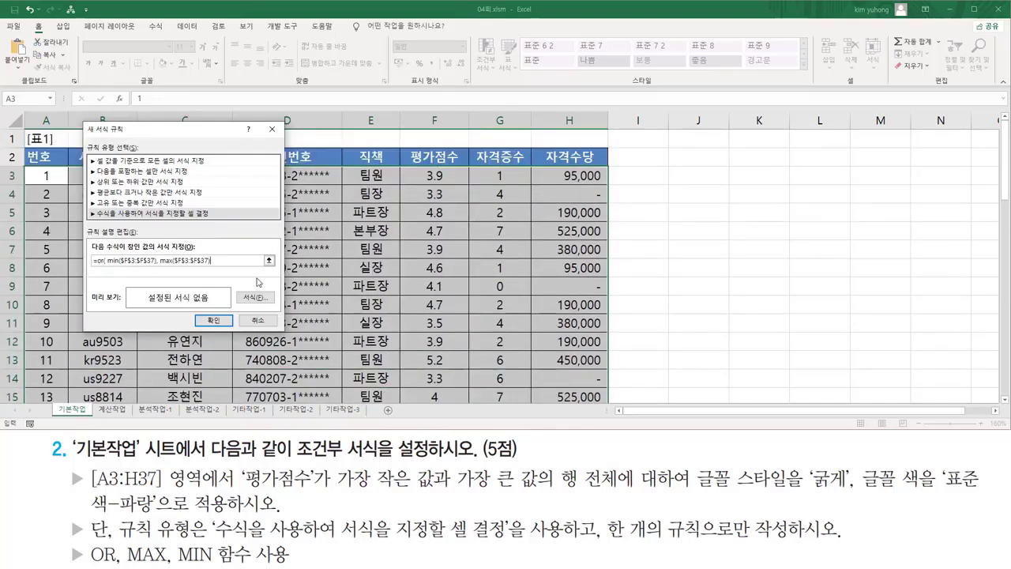
pyautogui.hotkey('ctrl', '2')
pyautogui.moveTo(108, 264); pyautogui.dragTo(204, 266)
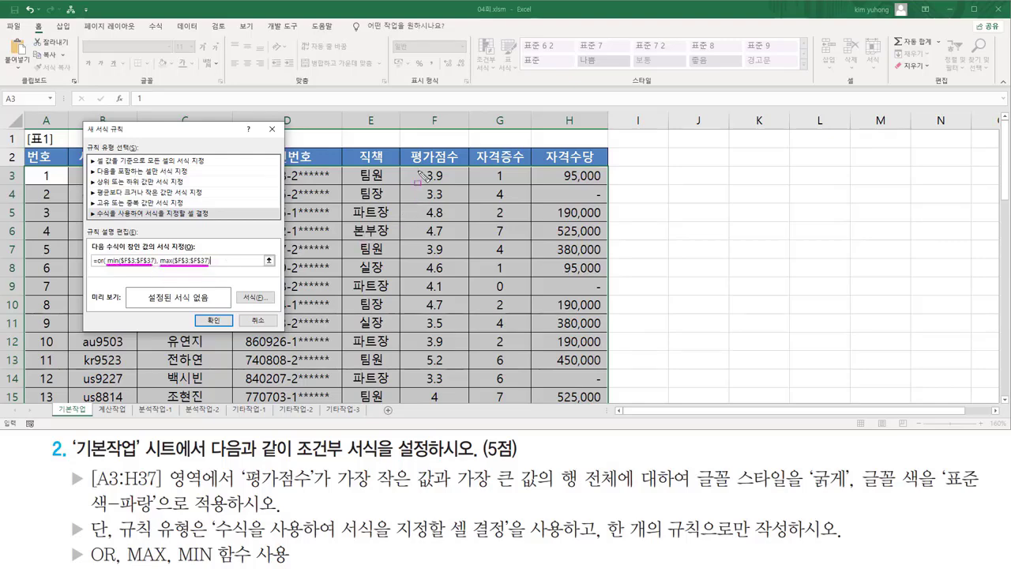
pyautogui.moveTo(417, 166); pyautogui.dragTo(454, 182)
pyautogui.press('Escape')
# Insert $F$3= in front of the min function so the first 평가점수 cell is compared with the minimum
pyautogui.click(109, 261)
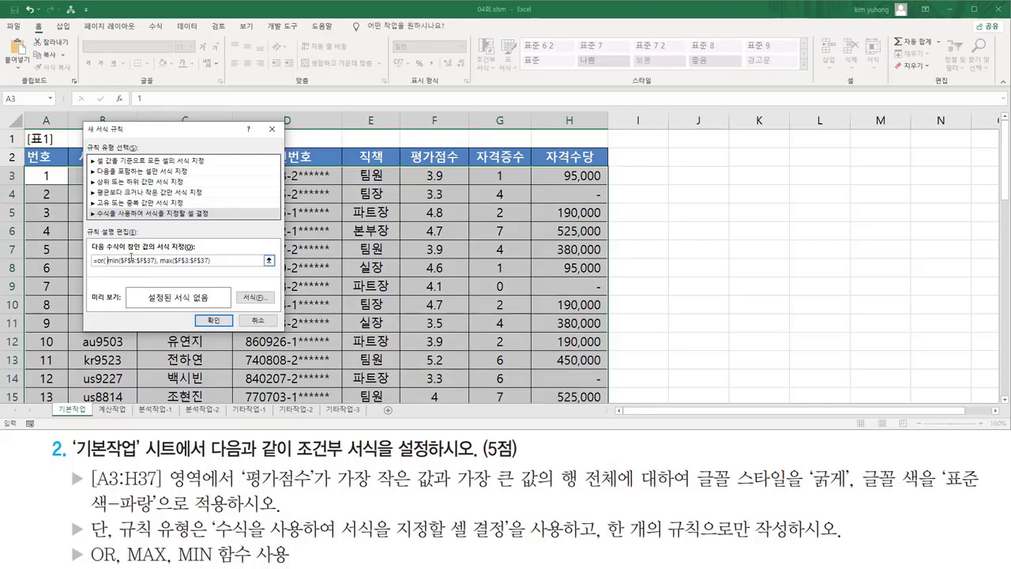
pyautogui.click(428, 175)
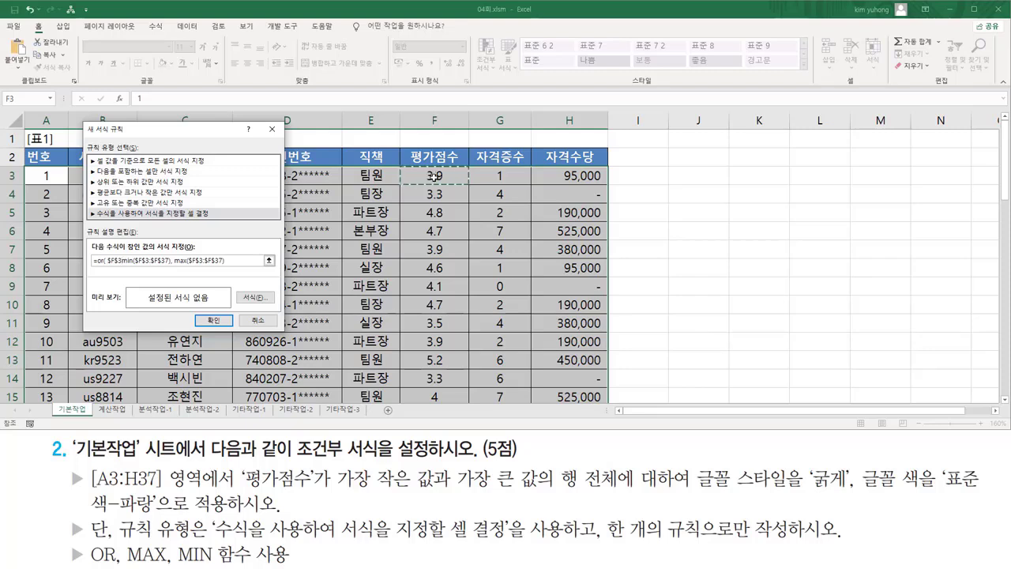
pyautogui.write('=')
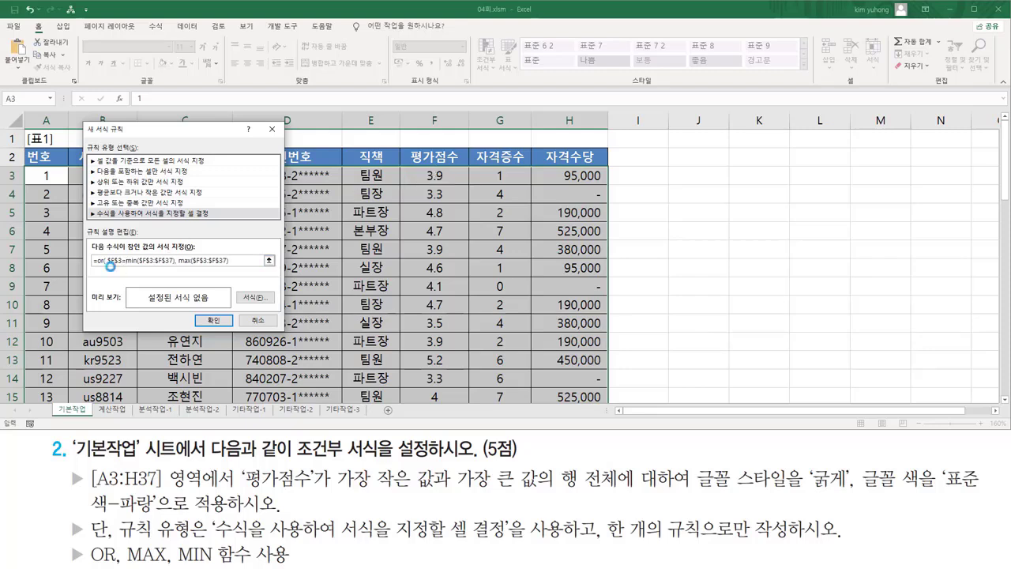
pyautogui.moveTo(107, 266); pyautogui.dragTo(173, 268)
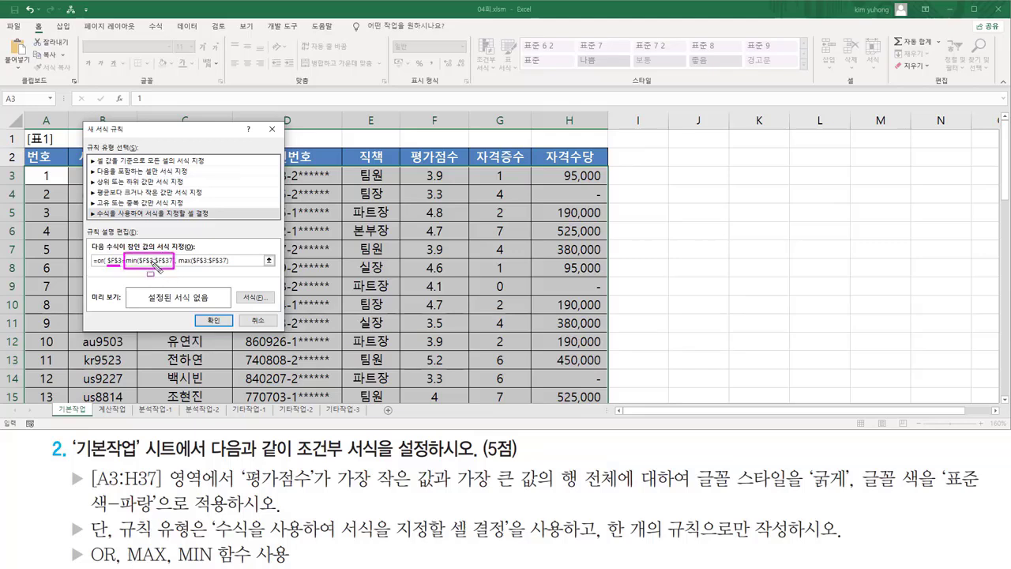
pyautogui.press('Escape')
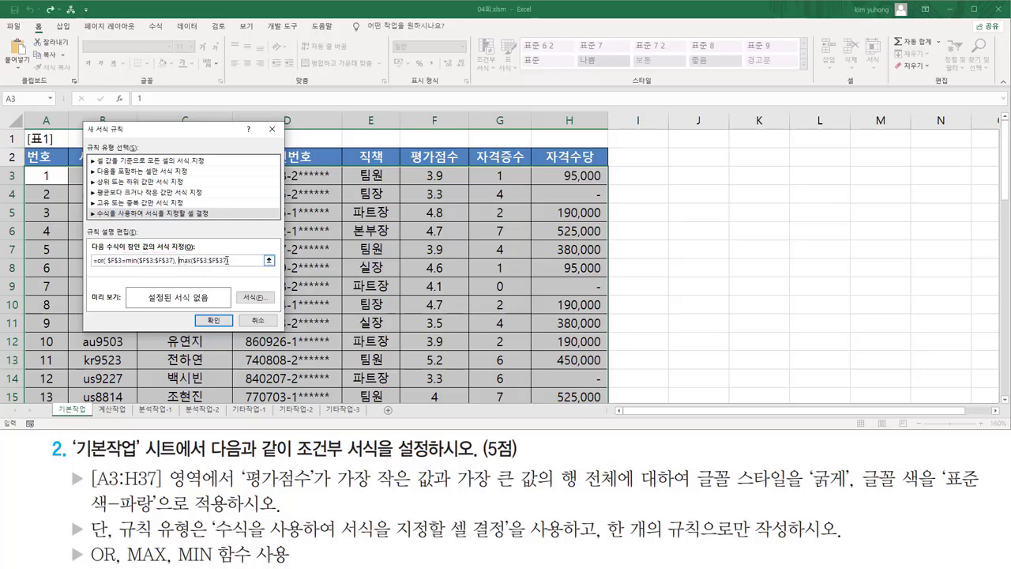
# Insert $F$3= in front of the max function and close the OR function with a parenthesis
pyautogui.click(429, 175)
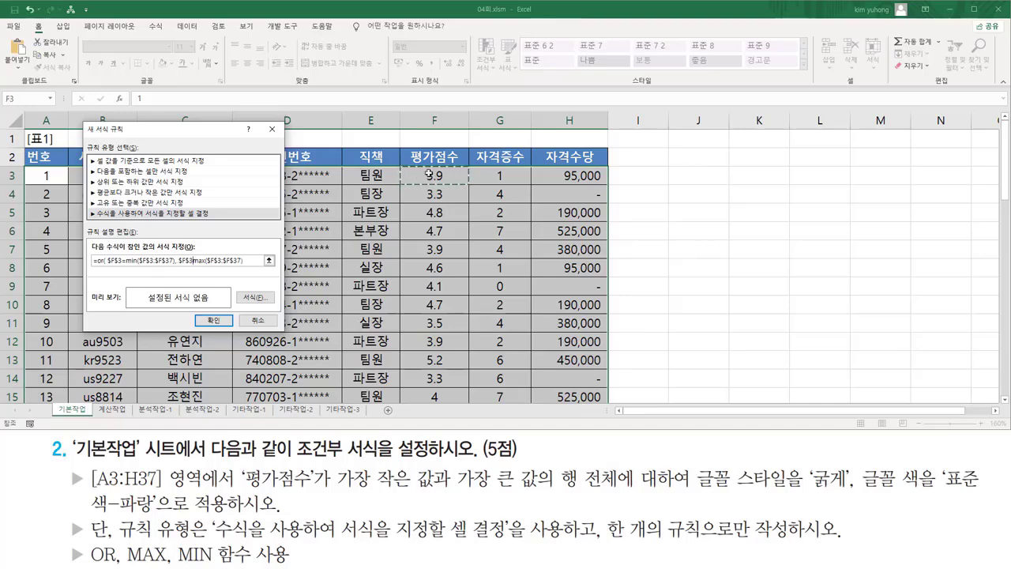
pyautogui.write('=')
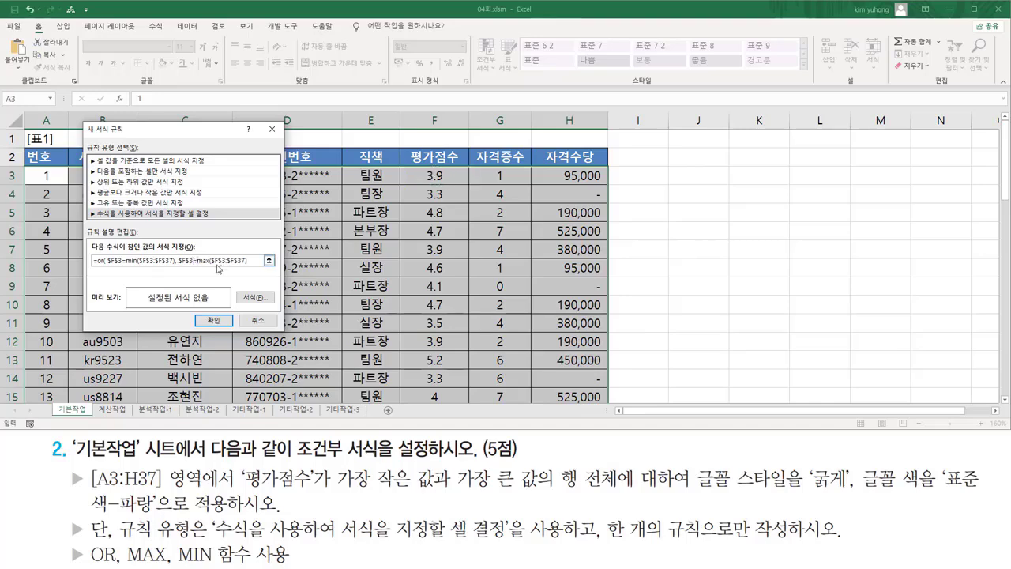
pyautogui.click(257, 262)
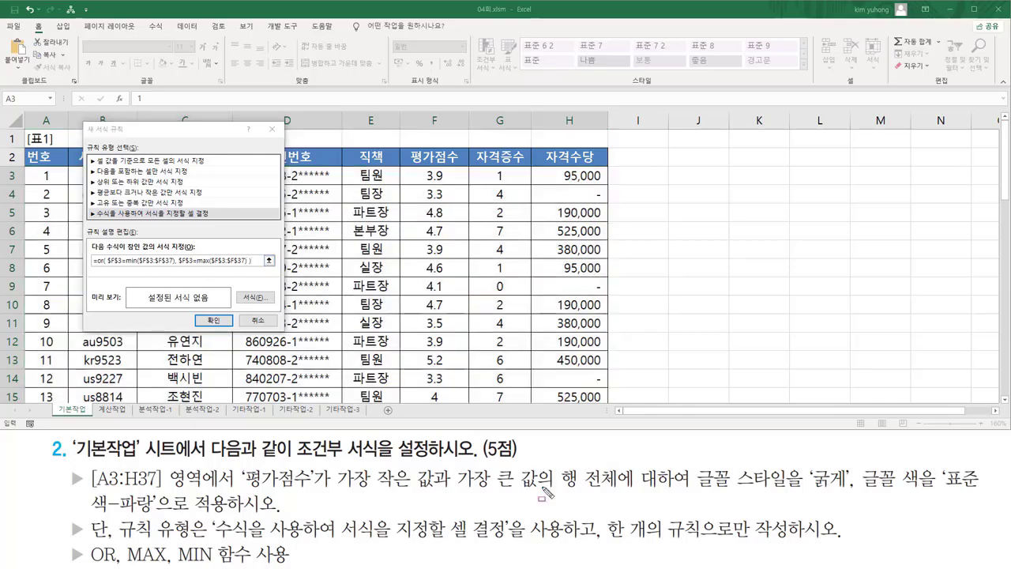
# Change both compared $F$3 references to $F3, fixing only the column so the rule covers entire rows
pyautogui.moveTo(340, 490)
pyautogui.mouseDown()
pyautogui.moveTo(552, 489)
pyautogui.moveTo(577, 475)
pyautogui.moveTo(619, 510)
pyautogui.mouseUp()
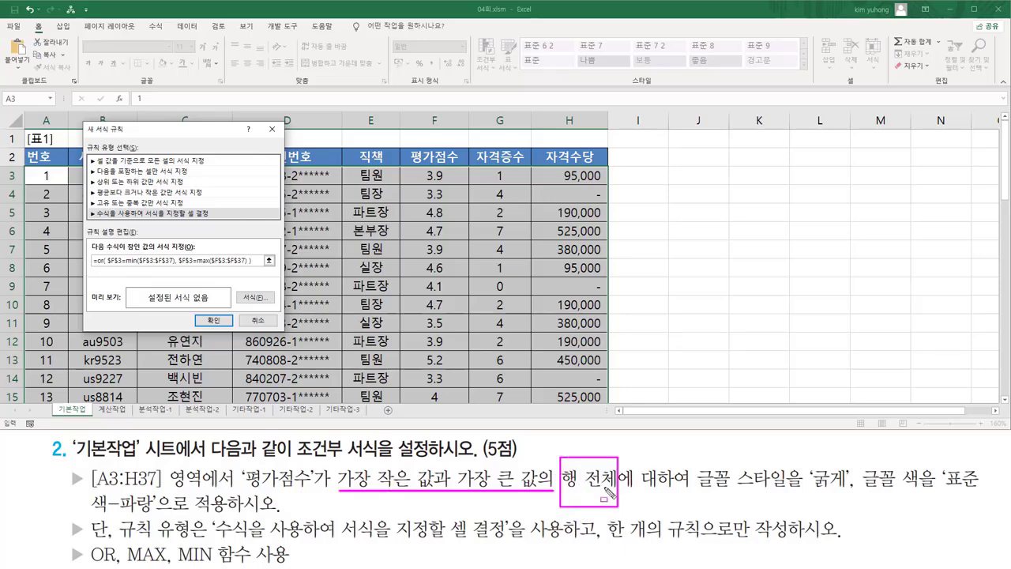
pyautogui.moveTo(108, 266); pyautogui.dragTo(121, 267)
pyautogui.press('Escape')
pyautogui.click(114, 264)
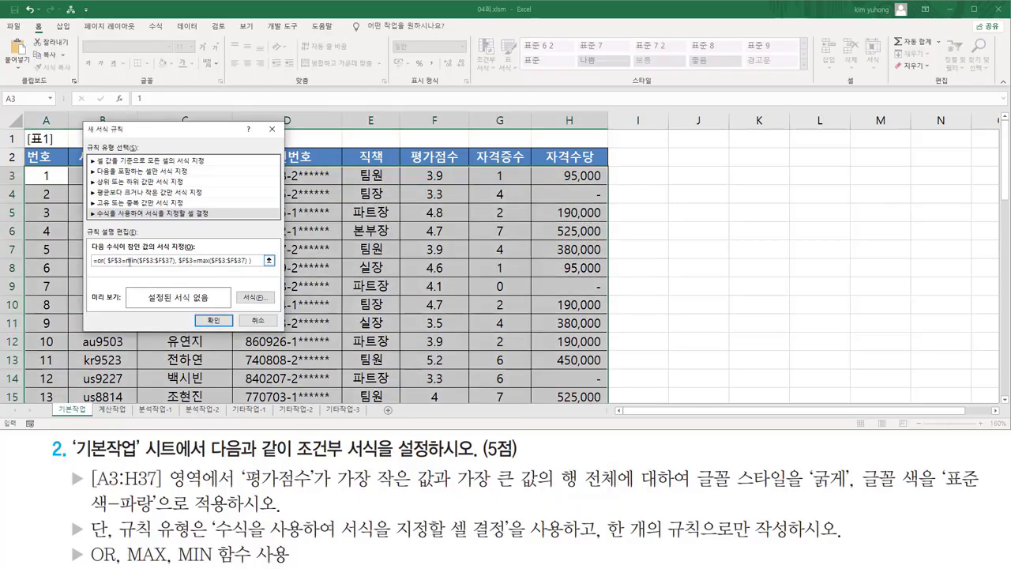
pyautogui.press('Delete')
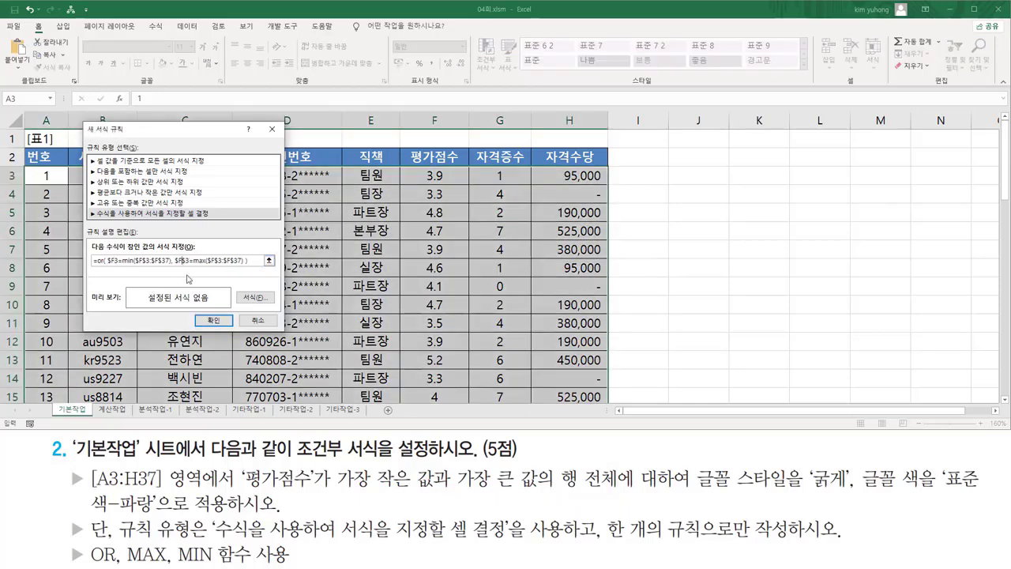
pyautogui.press('F4')
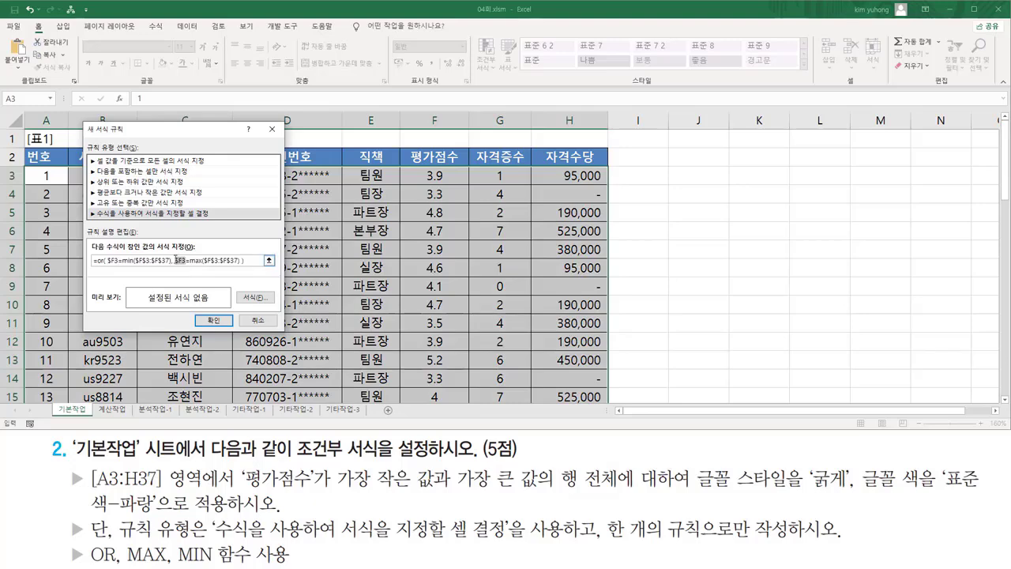
pyautogui.click(113, 260)
# Check the absolute ranges inside MIN and MAX, and copy the complete rule formula
pyautogui.hotkey('ctrl', '2')
pyautogui.moveTo(190, 263); pyautogui.dragTo(242, 263)
pyautogui.moveTo(126, 264); pyautogui.dragTo(168, 265)
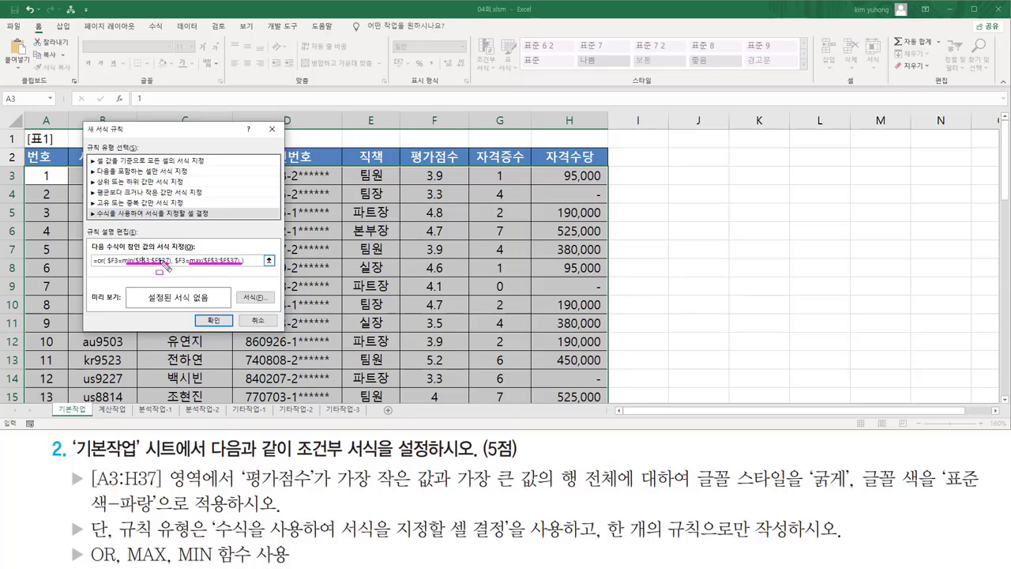
pyautogui.press('Escape')
pyautogui.moveTo(255, 261); pyautogui.dragTo(93, 262)
pyautogui.hotkey('ctrl', 'c')
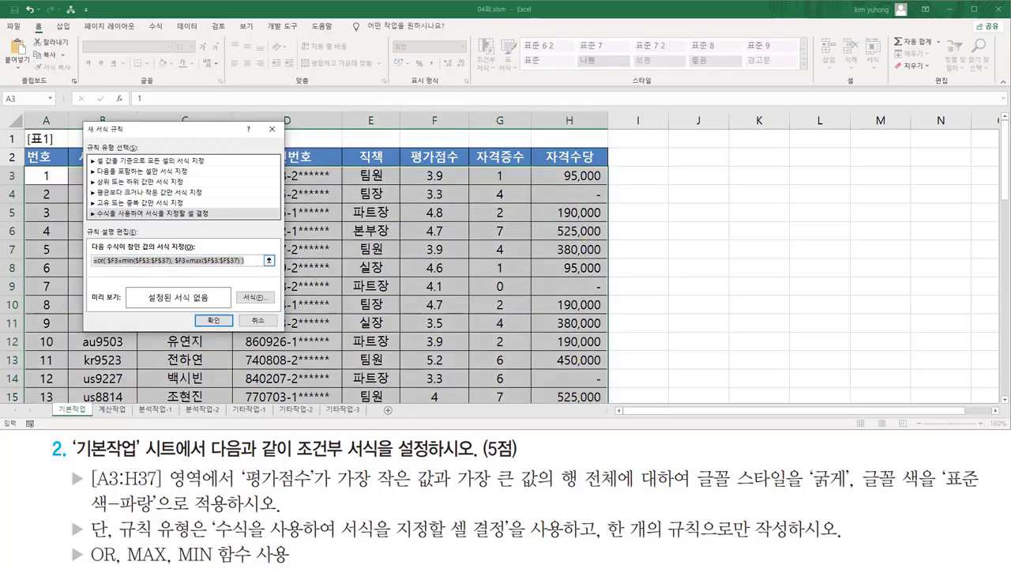
pyautogui.click(257, 260)
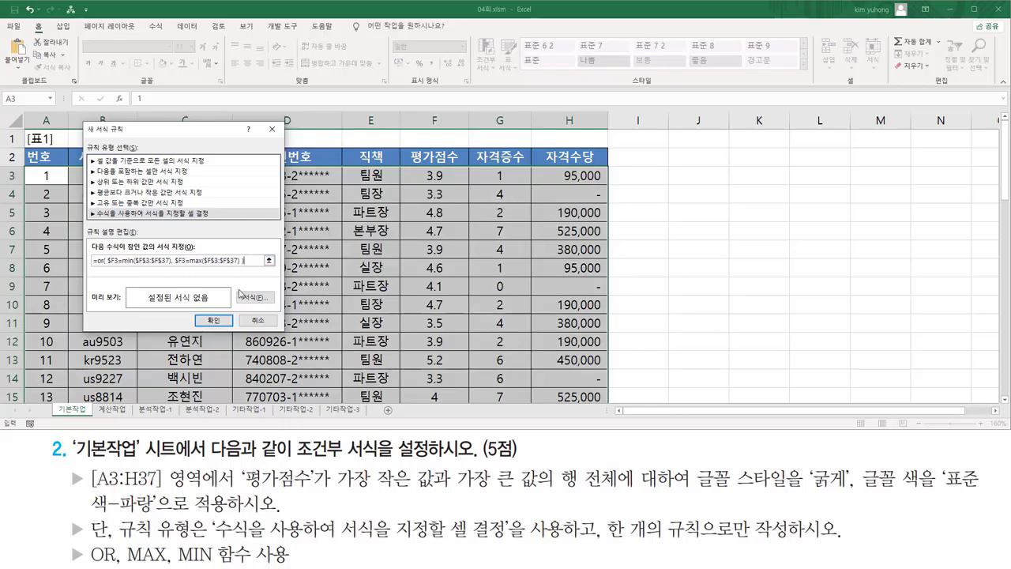
# Set the rule's font style to 굵게 and its font color to the standard color 파랑, and apply the rule
pyautogui.hotkey('ctrl', '2')
pyautogui.moveTo(236, 288); pyautogui.dragTo(276, 307)
pyautogui.press('Escape')
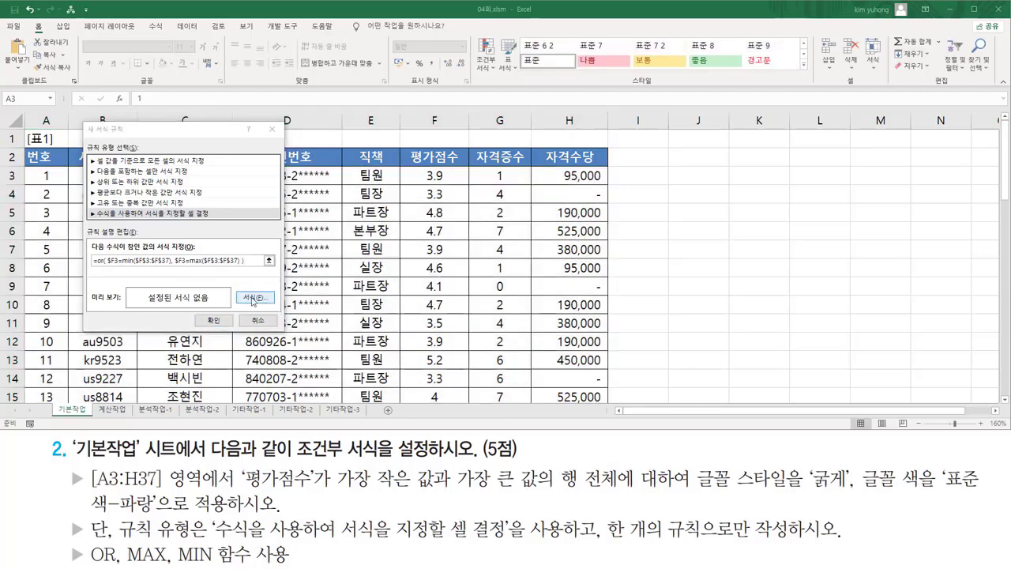
pyautogui.click(253, 299)
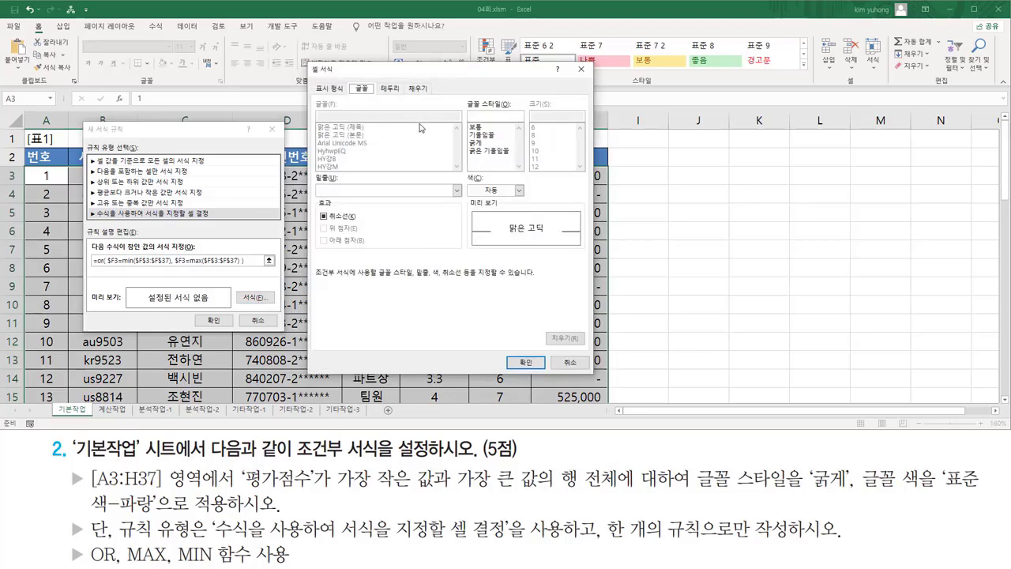
pyautogui.hotkey('ctrl', '2')
pyautogui.moveTo(697, 485); pyautogui.dragTo(977, 492)
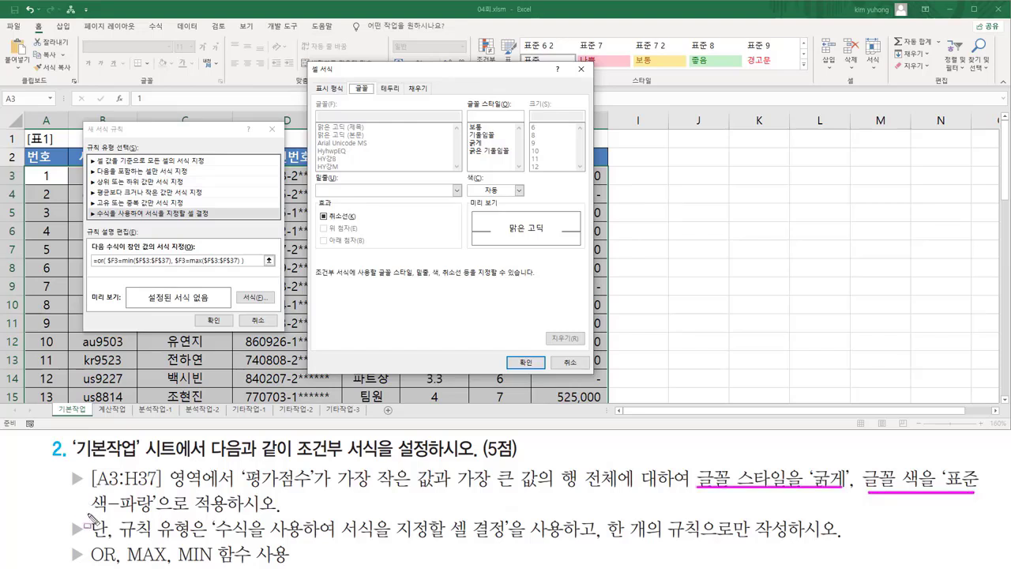
pyautogui.moveTo(85, 519); pyautogui.dragTo(227, 519)
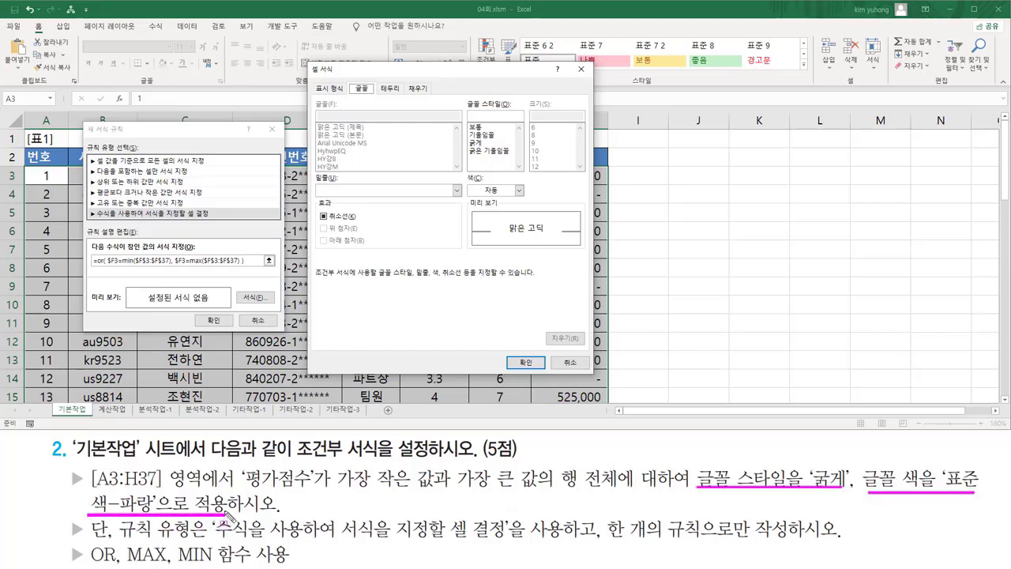
pyautogui.press('Escape')
pyautogui.click(482, 144)
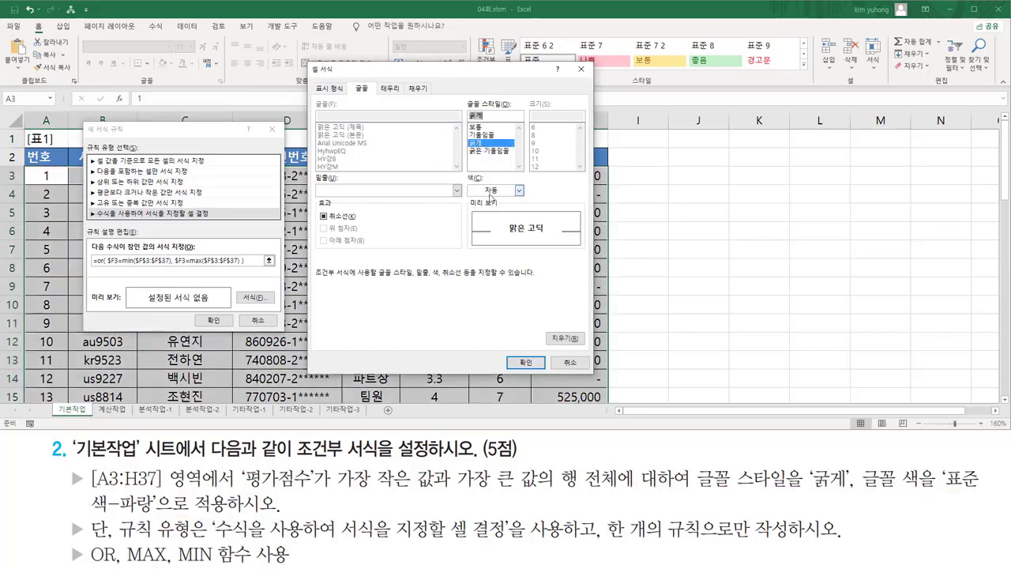
pyautogui.click(490, 192)
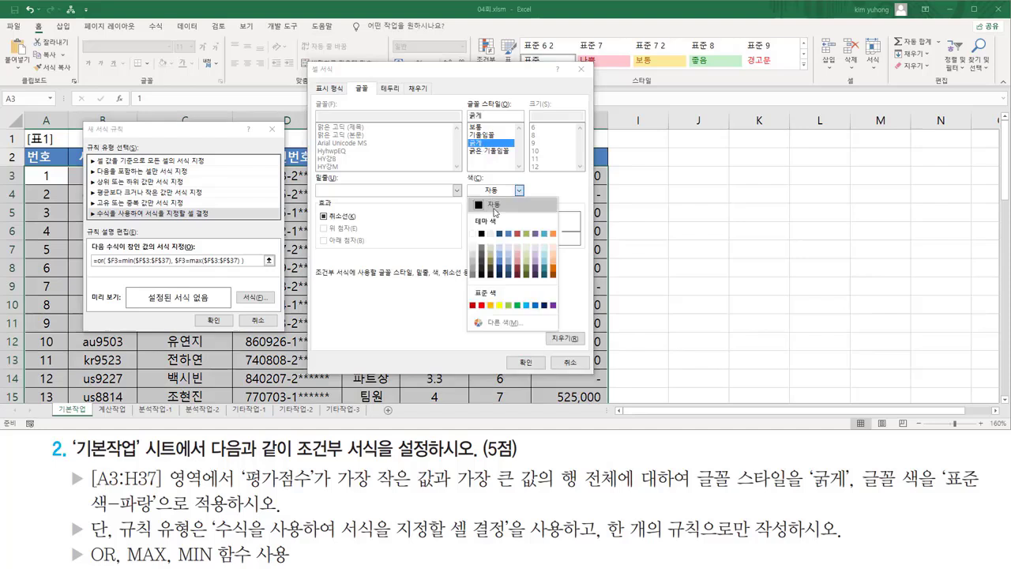
pyautogui.click(534, 305)
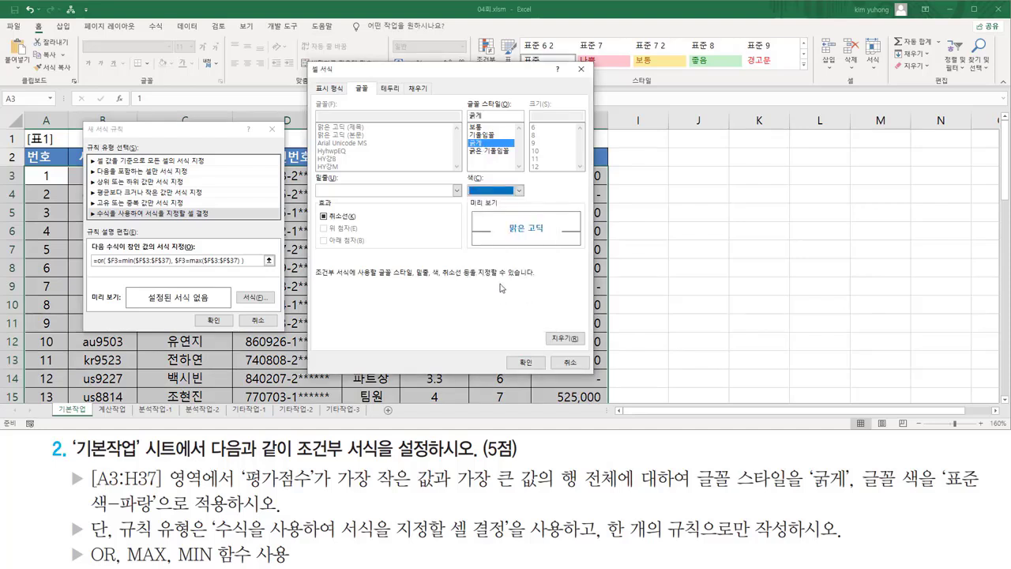
pyautogui.click(526, 362)
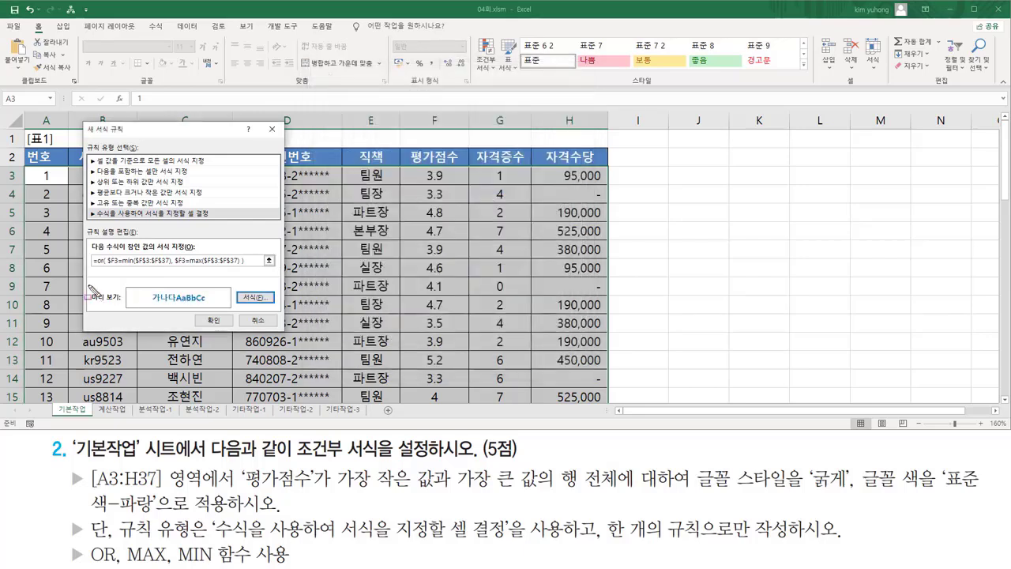
pyautogui.click(225, 327)
# Check the formatted rows on the 기본작업 sheet against their 평가점수 values
pyautogui.scroll(-2, 243, 297)
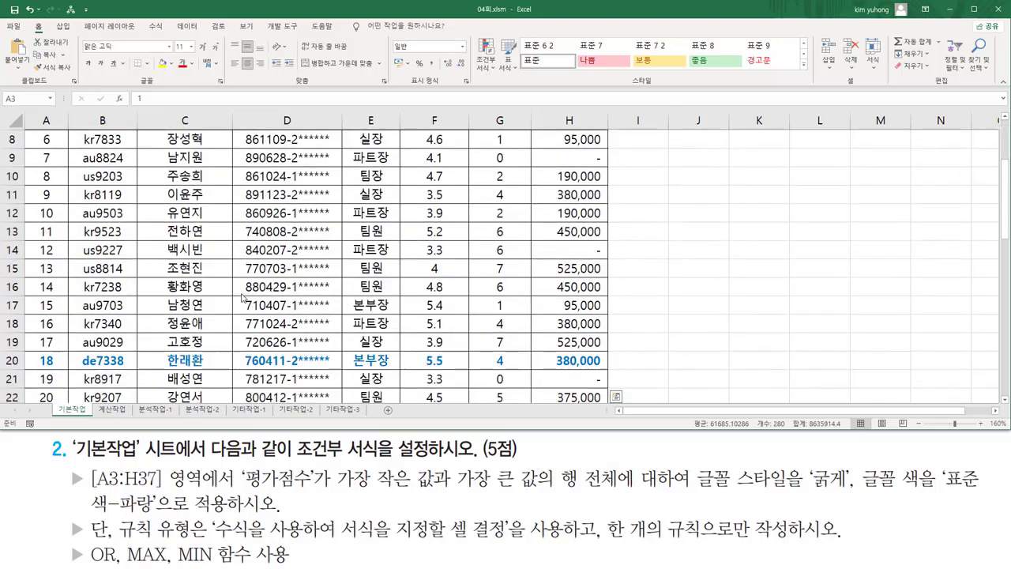
pyautogui.scroll(-5, 242, 297)
pyautogui.moveTo(30, 220)
pyautogui.mouseDown()
pyautogui.moveTo(476, 261)
pyautogui.moveTo(615, 240)
pyautogui.mouseUp()
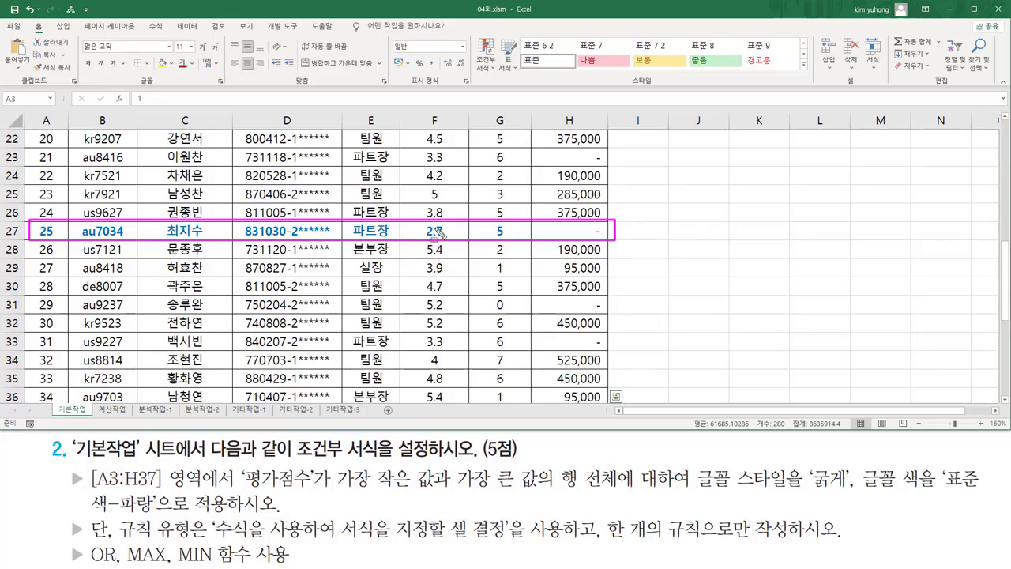
pyautogui.press('Escape')
pyautogui.scroll(-2, 403, 265)
pyautogui.scroll(7, 399, 266)
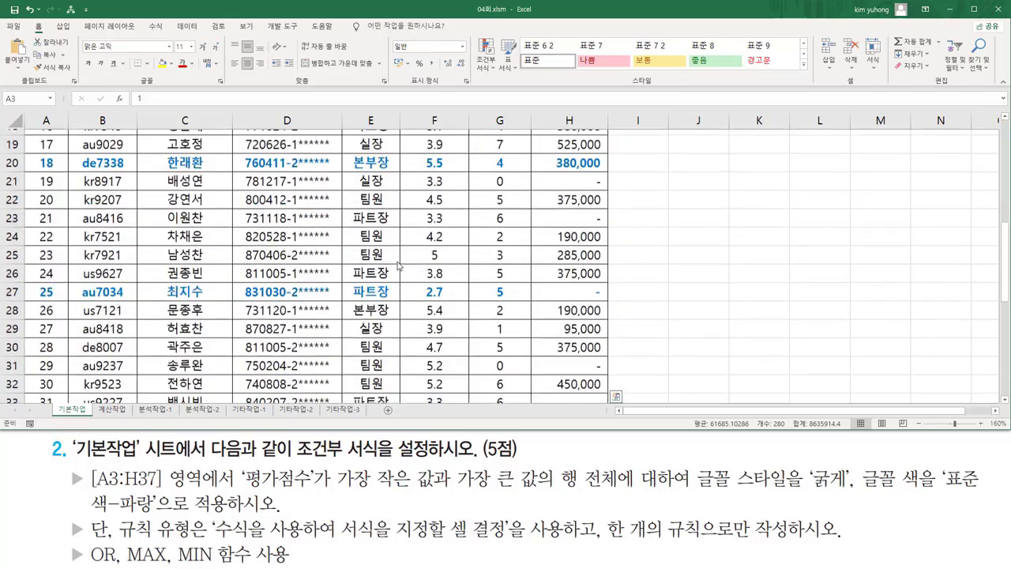
pyautogui.moveTo(405, 350); pyautogui.dragTo(459, 370)
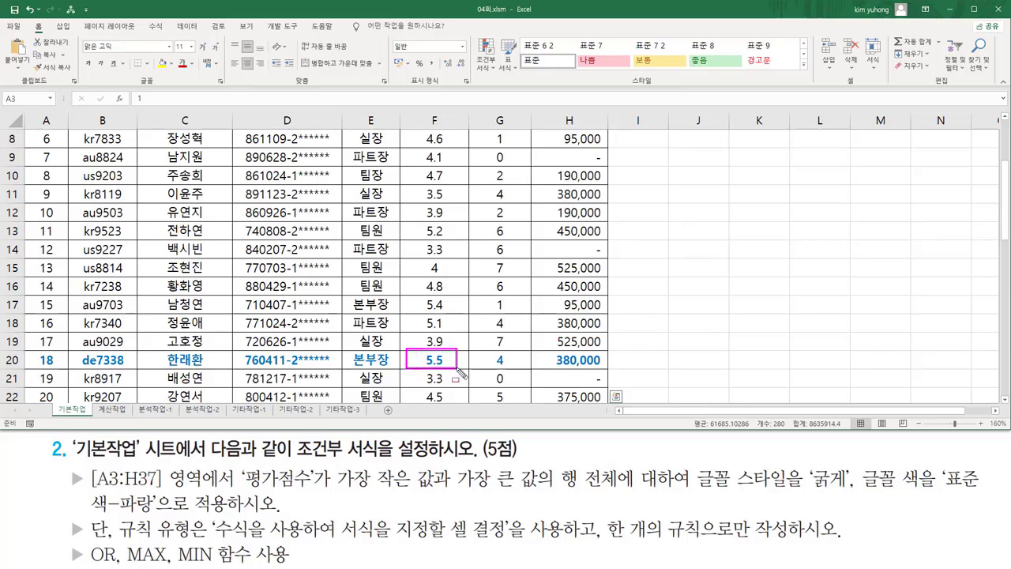
# Paste the copied rule formula as text into cell C1 of the 기본작업 sheet
pyautogui.press('Escape')
pyautogui.scroll(-2, 424, 360)
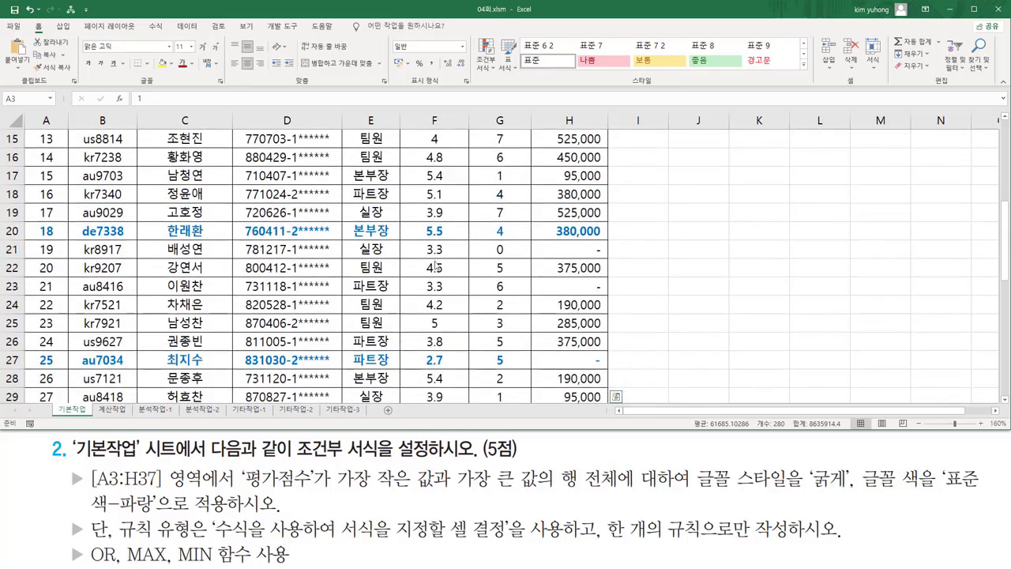
pyautogui.scroll(5, 427, 257)
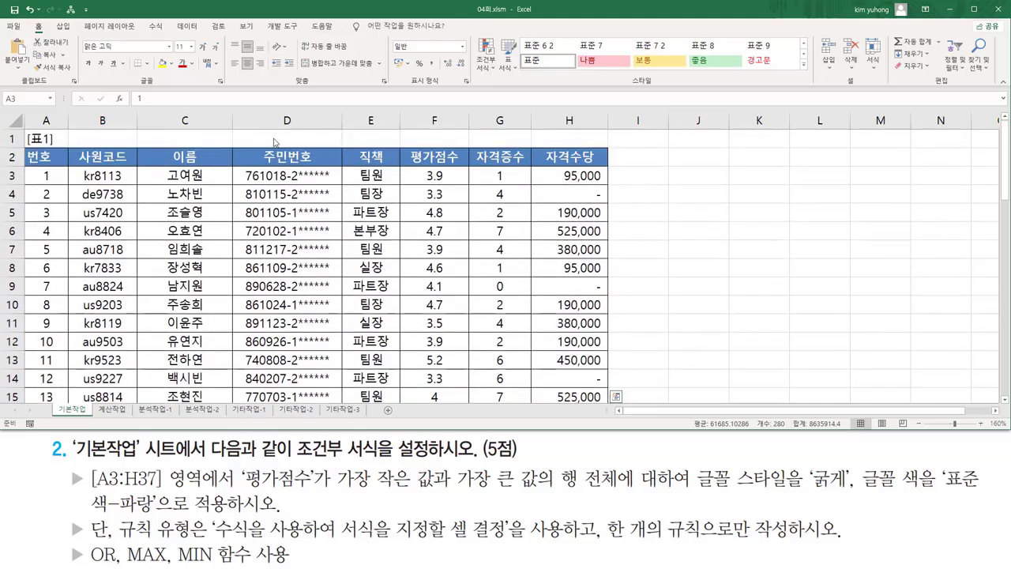
pyautogui.click(207, 137)
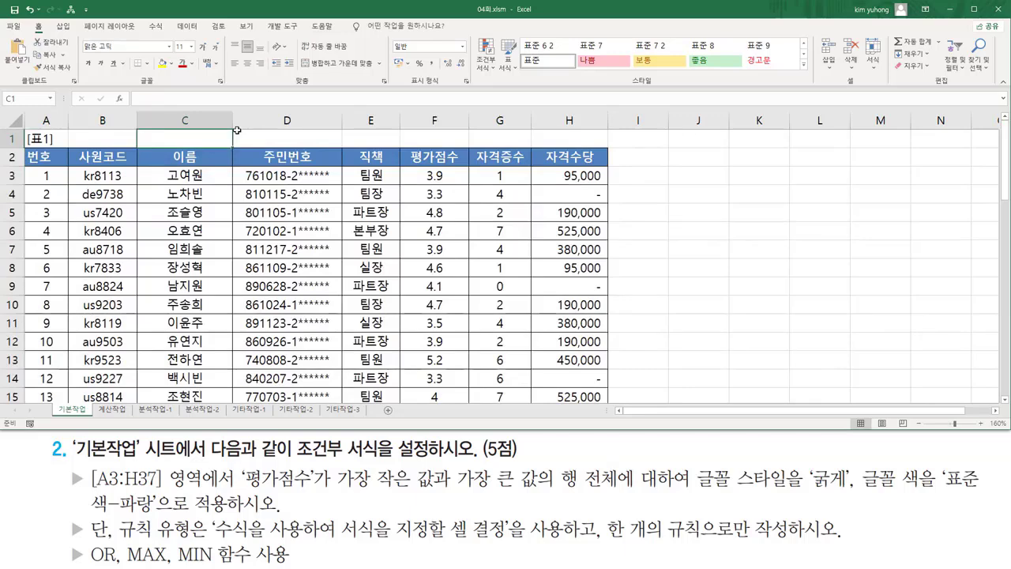
pyautogui.hotkey('ctrl', 'v')
pyautogui.press('Return')
pyautogui.click(209, 136)
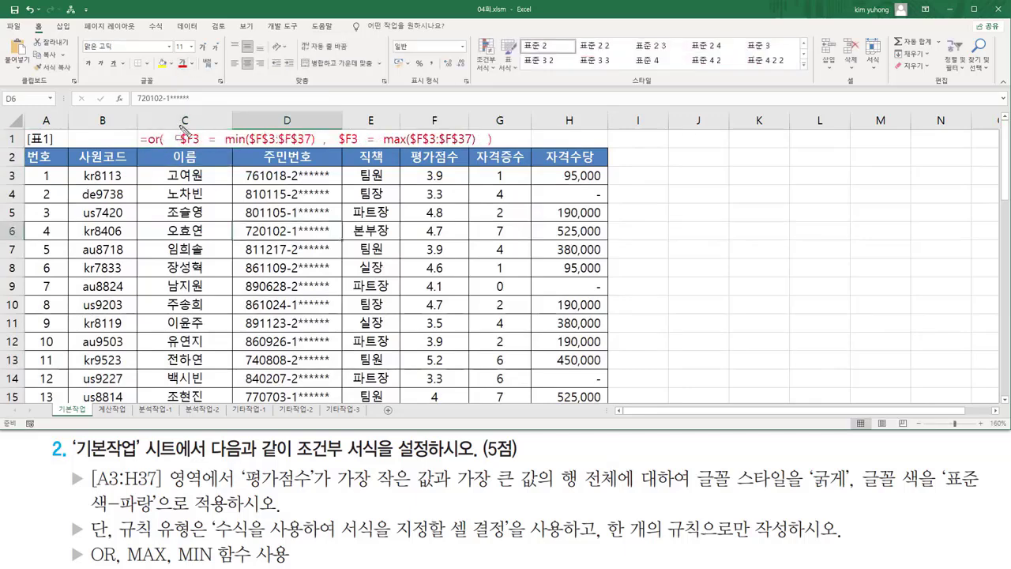
# Examine how OR combines the MIN and MAX comparisons in the formula in C1
pyautogui.moveTo(223, 122); pyautogui.dragTo(316, 152)
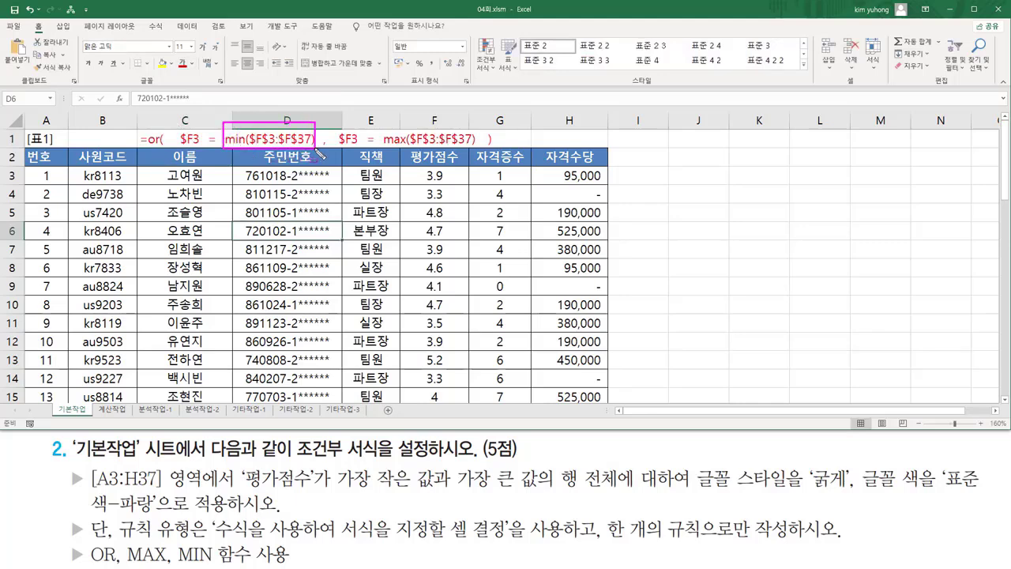
pyautogui.moveTo(384, 126); pyautogui.dragTo(479, 152)
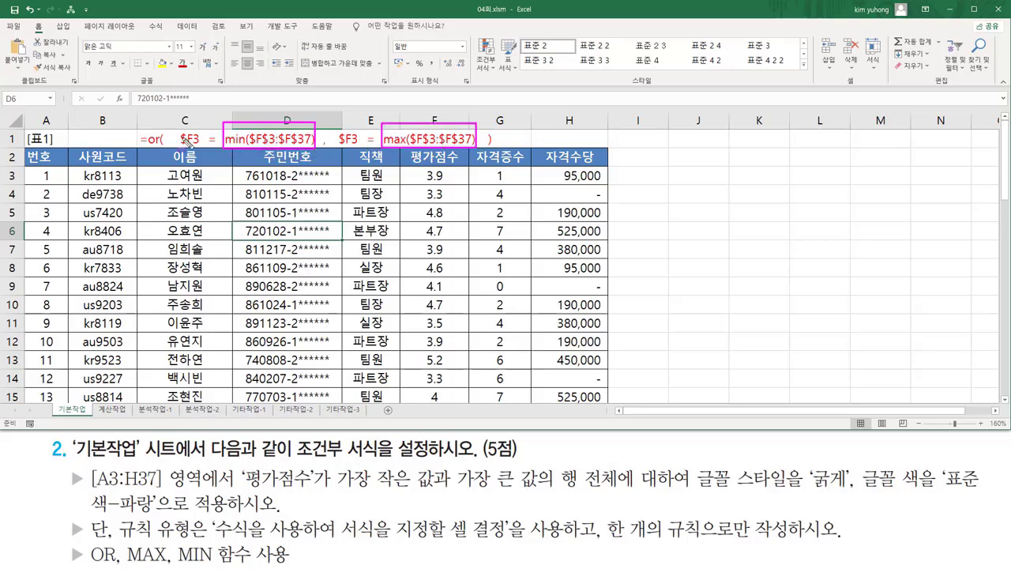
pyautogui.moveTo(181, 147); pyautogui.dragTo(200, 147)
pyautogui.moveTo(335, 147); pyautogui.dragTo(372, 146)
pyautogui.moveTo(175, 116)
pyautogui.mouseDown()
pyautogui.moveTo(196, 161)
pyautogui.moveTo(398, 150)
pyautogui.moveTo(483, 166)
pyautogui.mouseUp()
pyautogui.moveTo(145, 130); pyautogui.dragTo(159, 150)
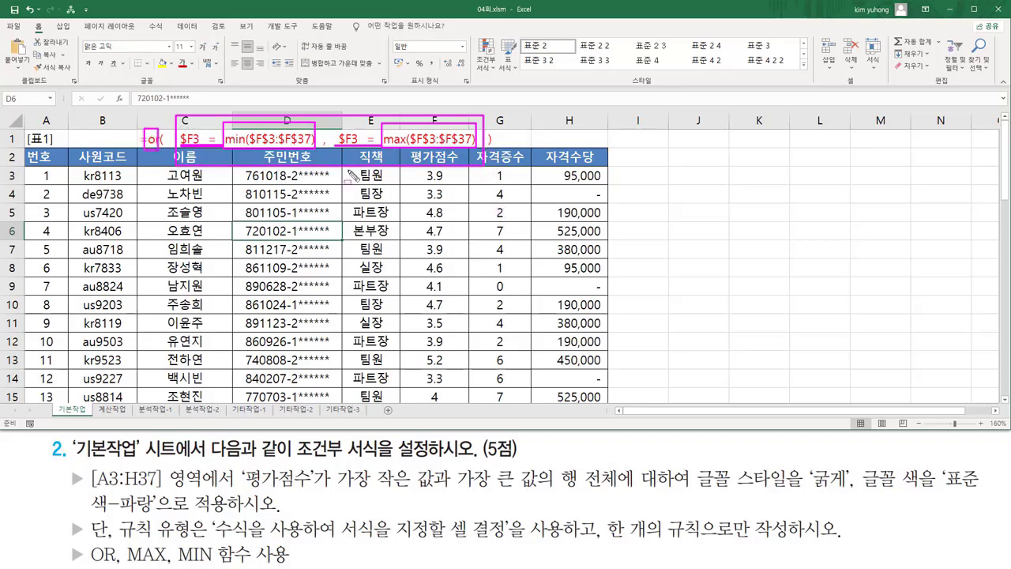
pyautogui.press('Escape')
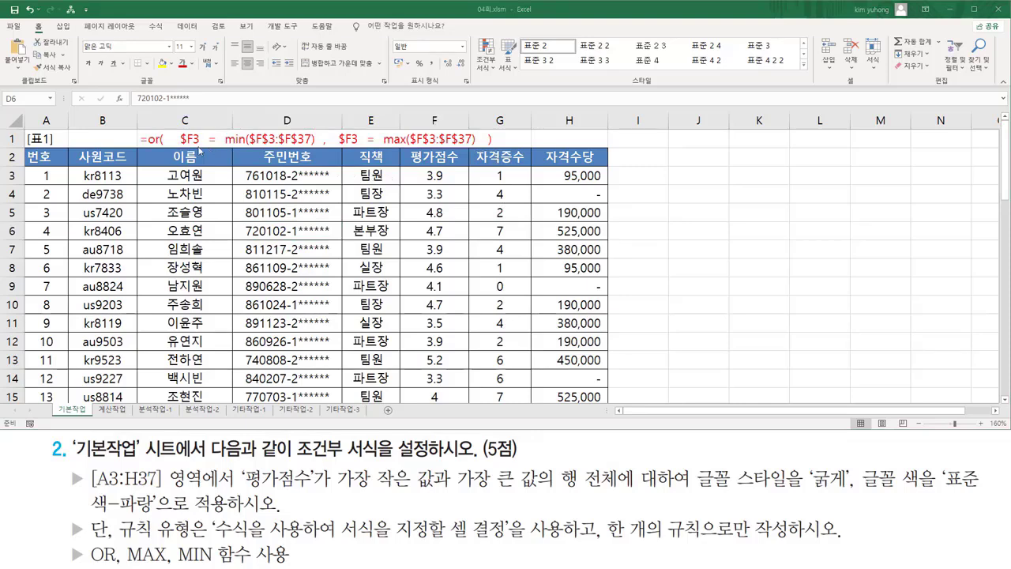
# Check the column-fixed $F3 references and the absolute $F$3:$F$37 ranges in the C1 formula
pyautogui.moveTo(177, 127); pyautogui.dragTo(201, 146)
pyautogui.moveTo(335, 139); pyautogui.dragTo(359, 148)
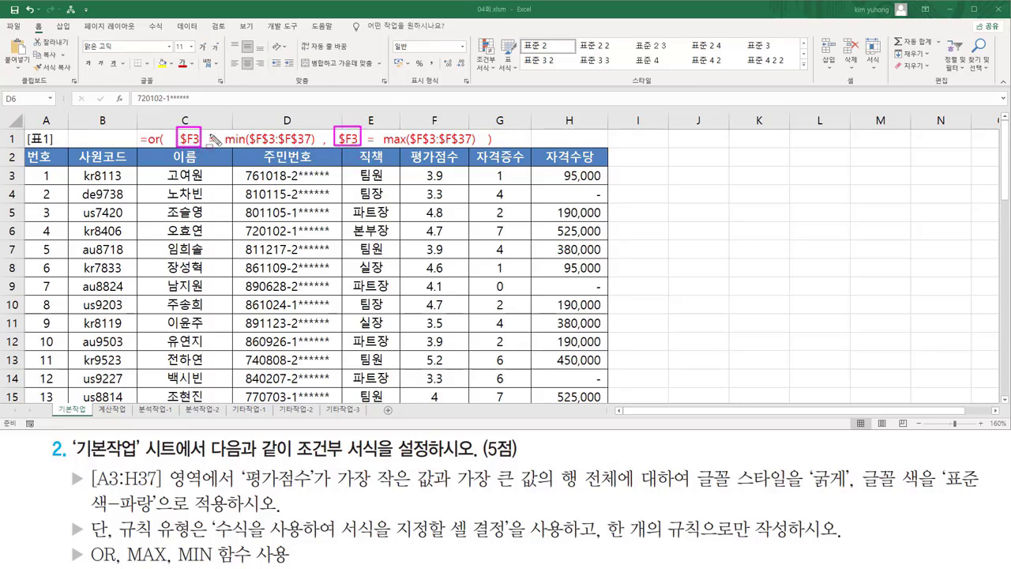
pyautogui.moveTo(224, 119); pyautogui.dragTo(318, 155)
pyautogui.moveTo(254, 146); pyautogui.dragTo(316, 147)
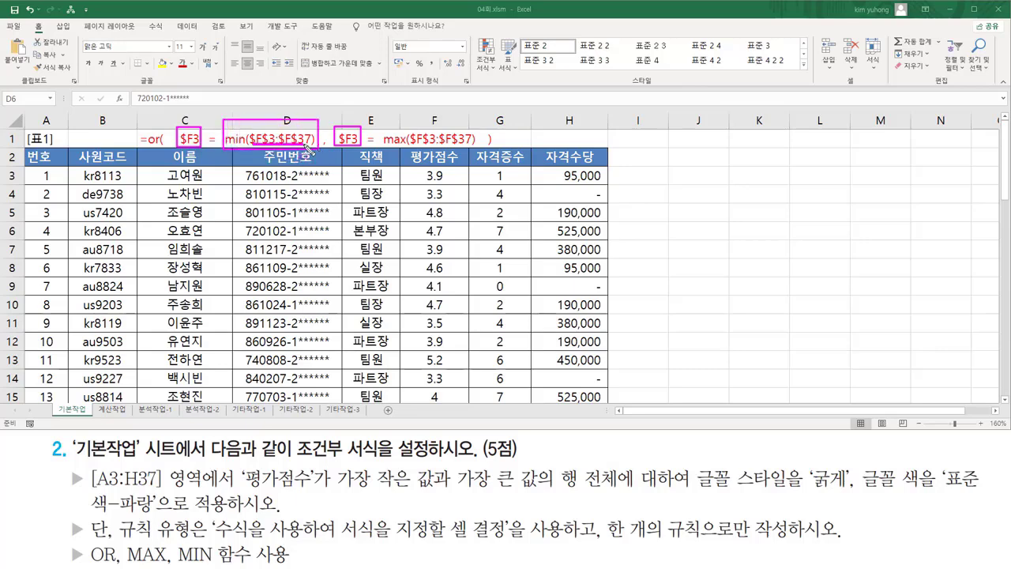
pyautogui.moveTo(415, 148); pyautogui.dragTo(469, 147)
pyautogui.moveTo(383, 121)
pyautogui.mouseDown()
pyautogui.moveTo(406, 148)
pyautogui.moveTo(476, 149)
pyautogui.mouseUp()
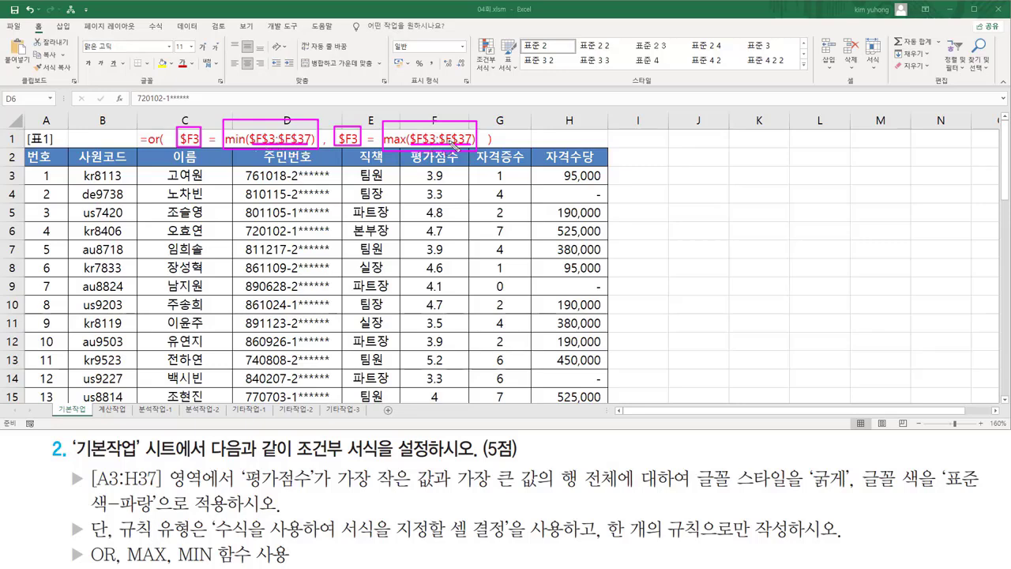
pyautogui.press('Escape')
pyautogui.click(630, 212)
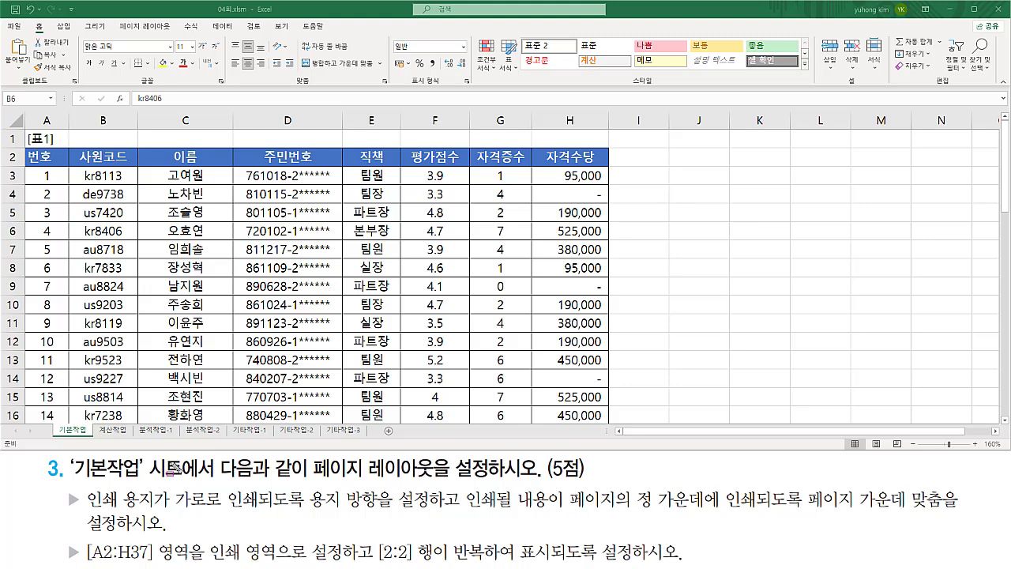
# Read the page layout task for the 기본작업 sheet and look over the sheet's contents down to the filtered results
pyautogui.moveTo(69, 479); pyautogui.dragTo(194, 479)
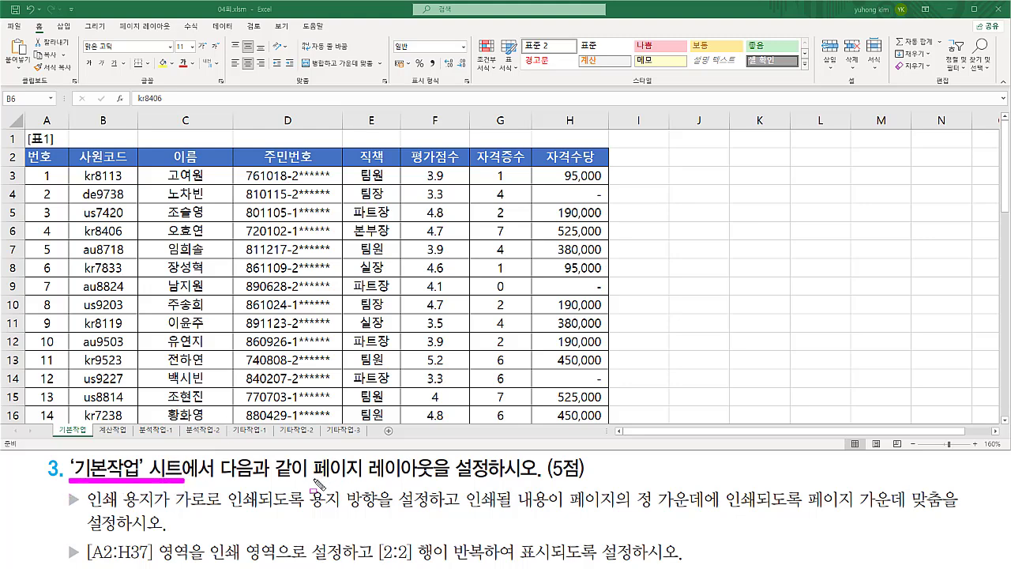
pyautogui.moveTo(312, 479); pyautogui.dragTo(491, 479)
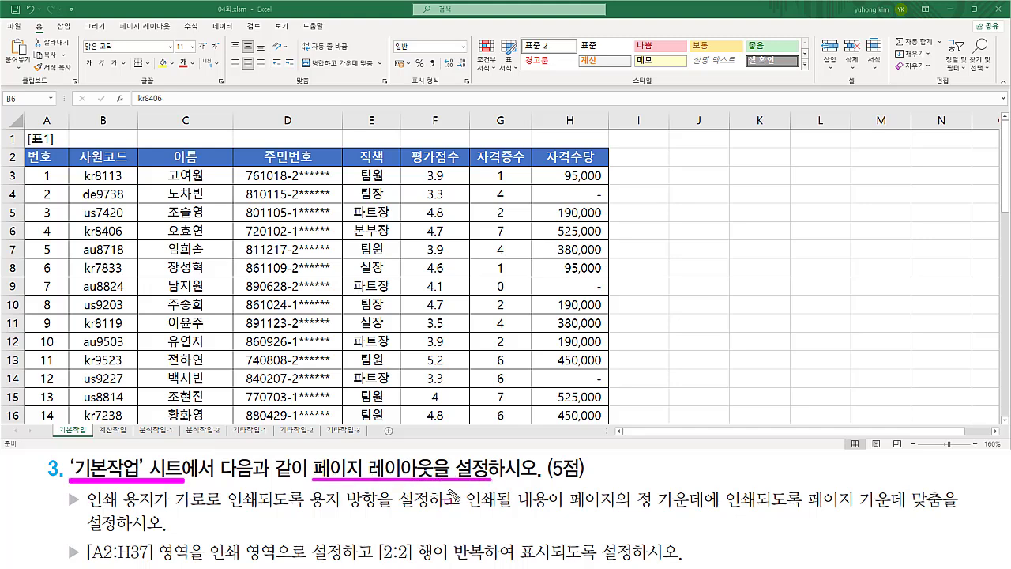
pyautogui.moveTo(57, 434)
pyautogui.mouseDown()
pyautogui.moveTo(76, 420)
pyautogui.moveTo(88, 439)
pyautogui.mouseUp()
pyautogui.press('Escape')
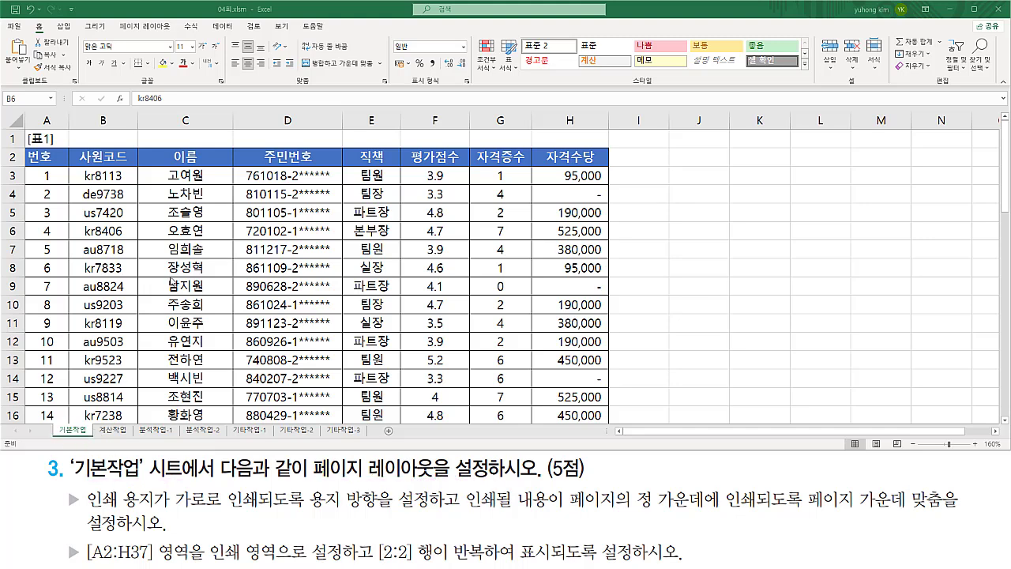
pyautogui.scroll(-8, 241, 259)
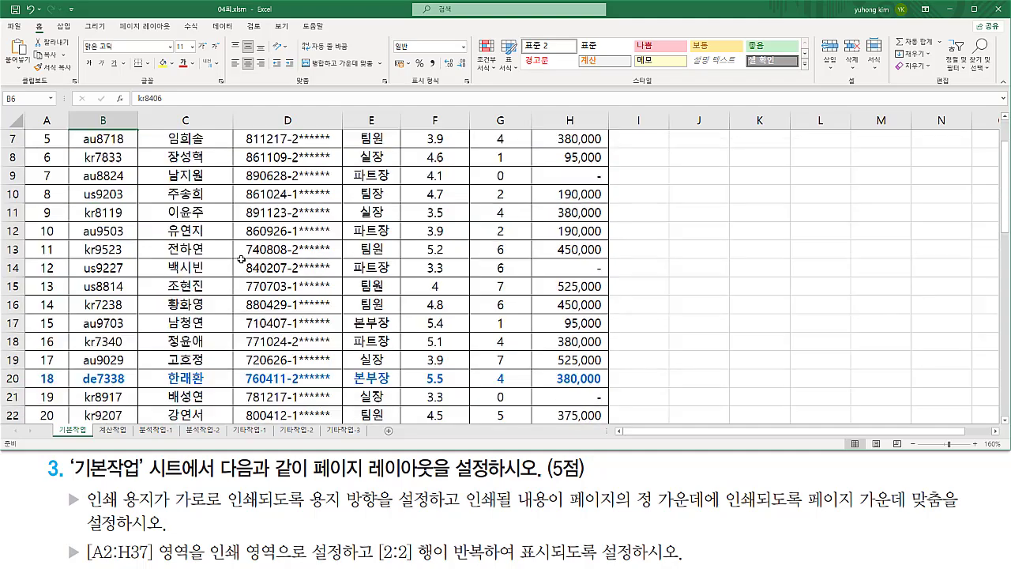
pyautogui.scroll(-5, 241, 259)
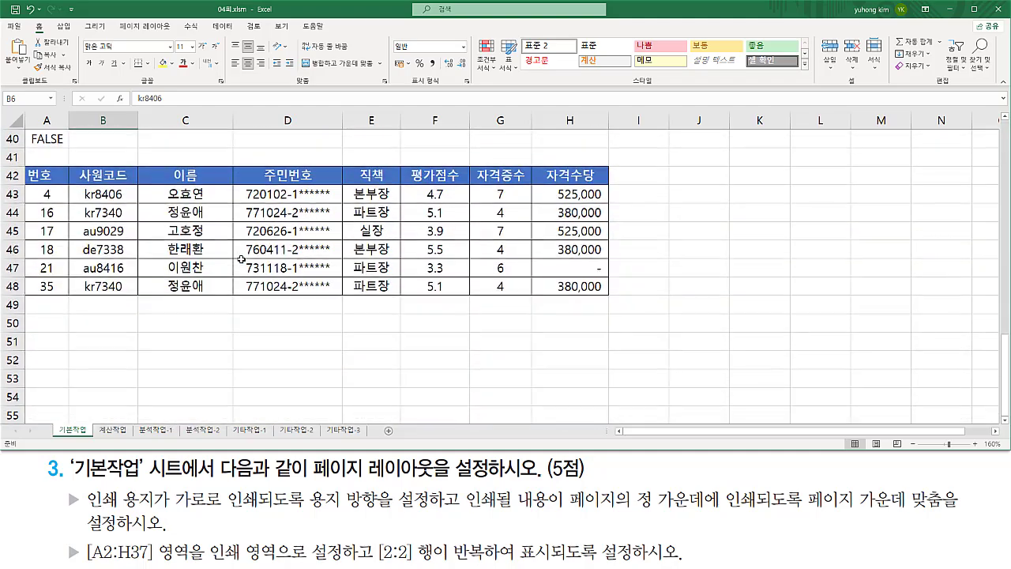
pyautogui.scroll(8, 241, 259)
pyautogui.scroll(5, 241, 259)
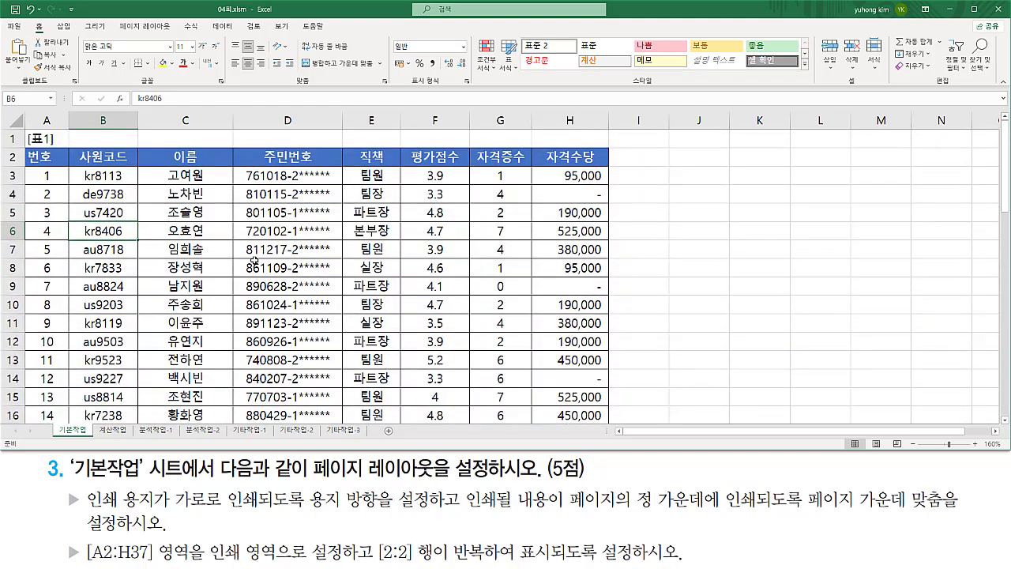
# Zoom the 기본작업 sheet out to 100% to view more of the table
pyautogui.click(198, 218)
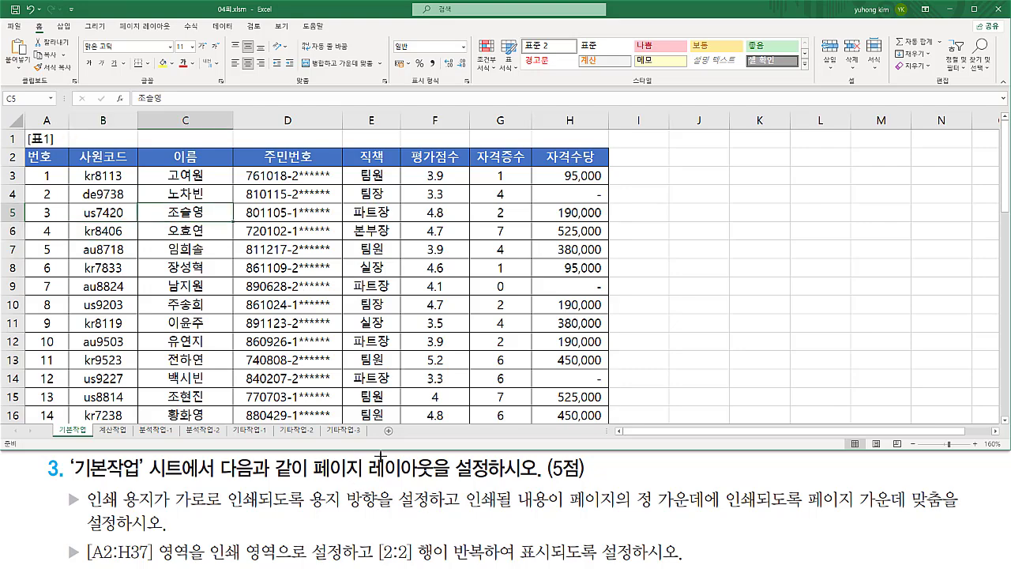
pyautogui.click(228, 249)
pyautogui.scroll(-6, 212, 282)
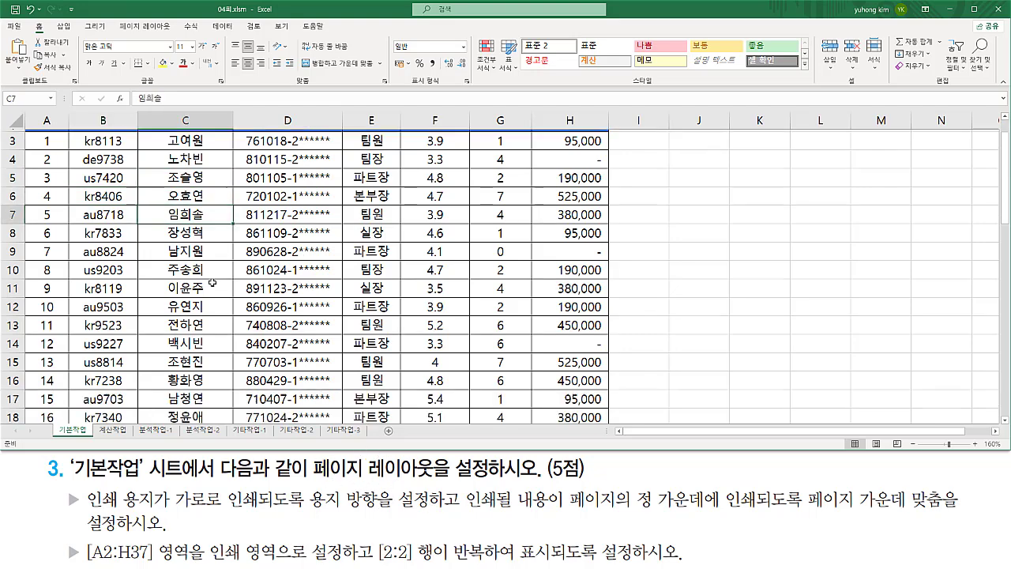
pyautogui.scroll(6, 211, 281)
pyautogui.keyDown('ctrl'); pyautogui.scroll(-1, 211, 282); pyautogui.keyUp('ctrl')
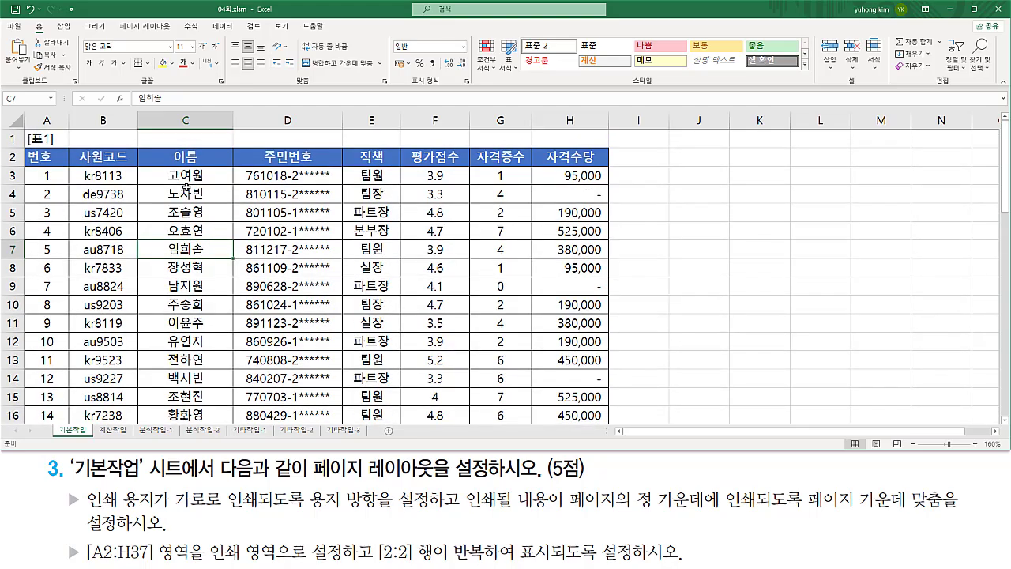
pyautogui.click(186, 188)
pyautogui.keyDown('ctrl'); pyautogui.scroll(-3, 187, 213); pyautogui.keyUp('ctrl')
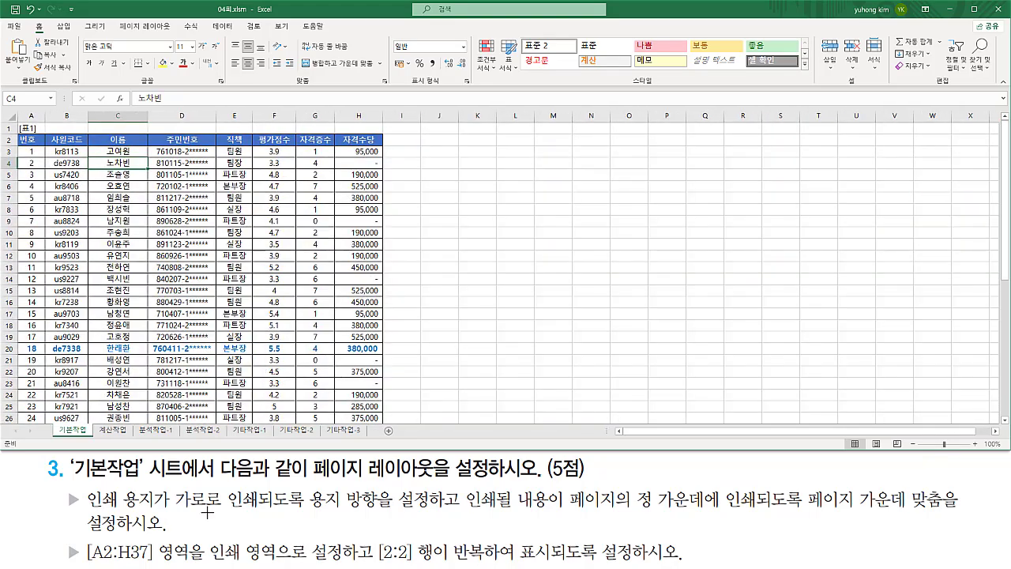
# Read the page layout requirements on paper orientation and centering the printed content on the page
pyautogui.moveTo(62, 490)
pyautogui.mouseDown()
pyautogui.moveTo(80, 508)
pyautogui.moveTo(379, 513)
pyautogui.mouseUp()
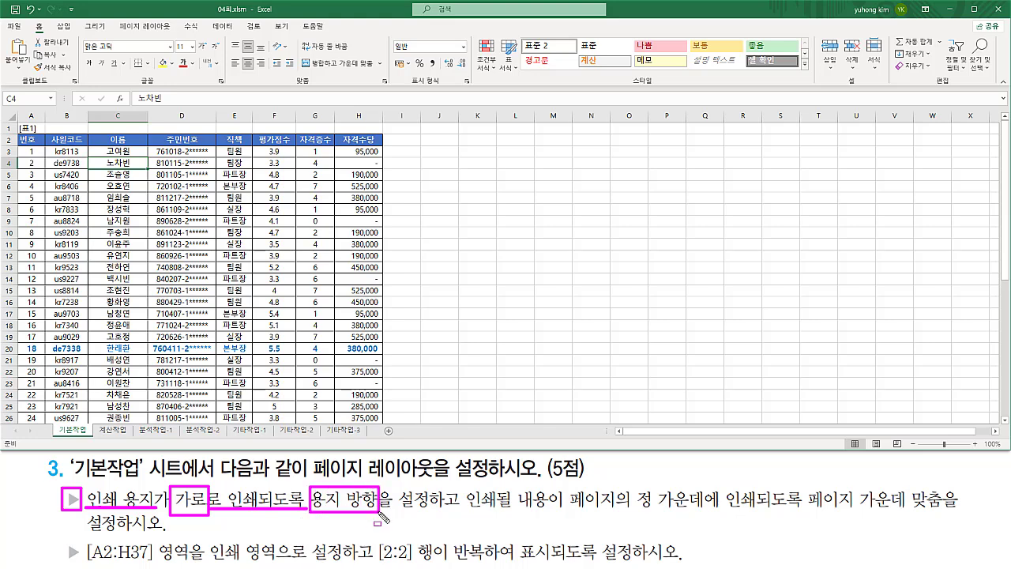
pyautogui.moveTo(459, 509); pyautogui.dragTo(562, 510)
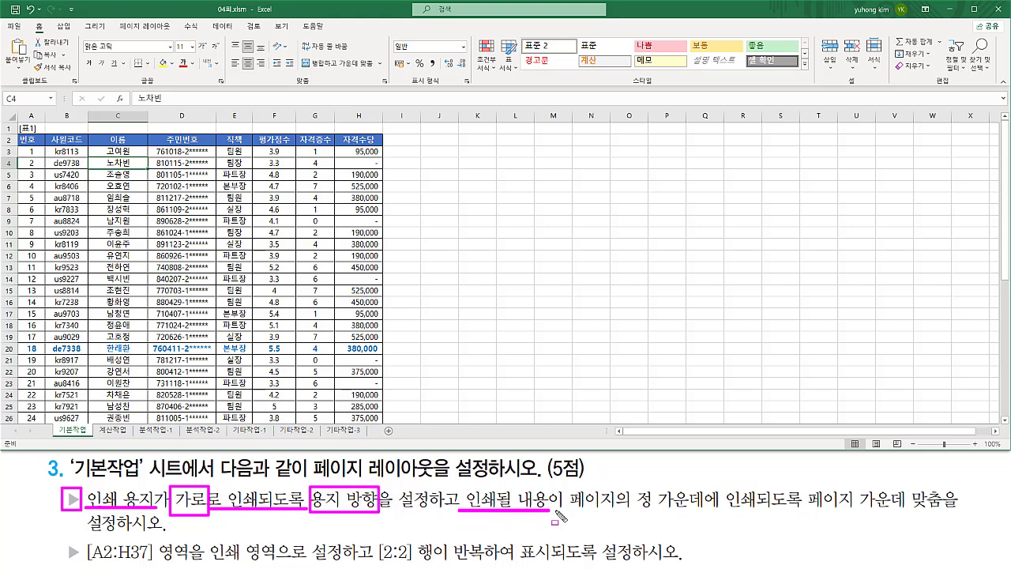
pyautogui.moveTo(634, 498)
pyautogui.mouseDown()
pyautogui.moveTo(707, 521)
pyautogui.moveTo(940, 518)
pyautogui.moveTo(952, 485)
pyautogui.mouseUp()
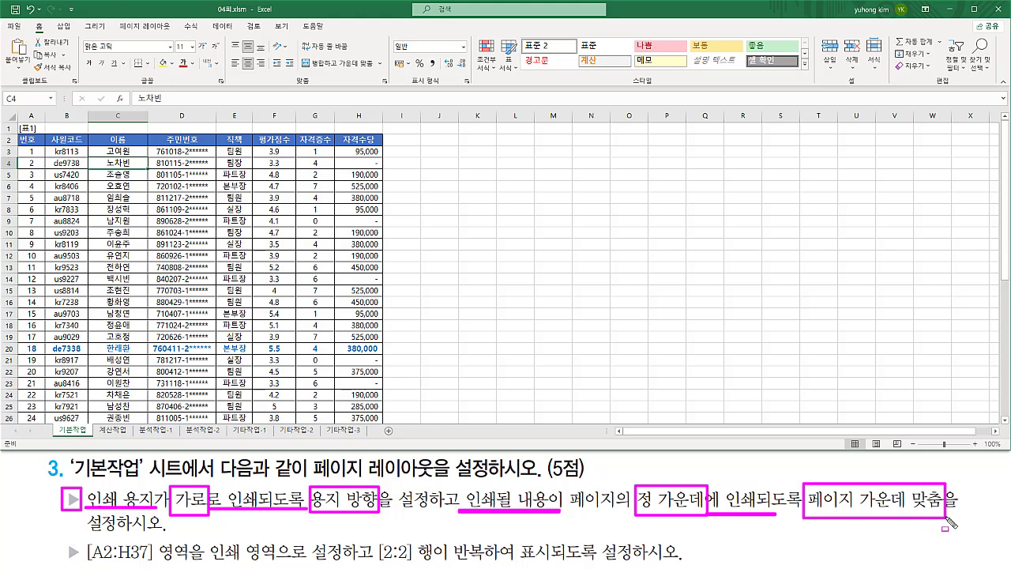
pyautogui.press('Escape')
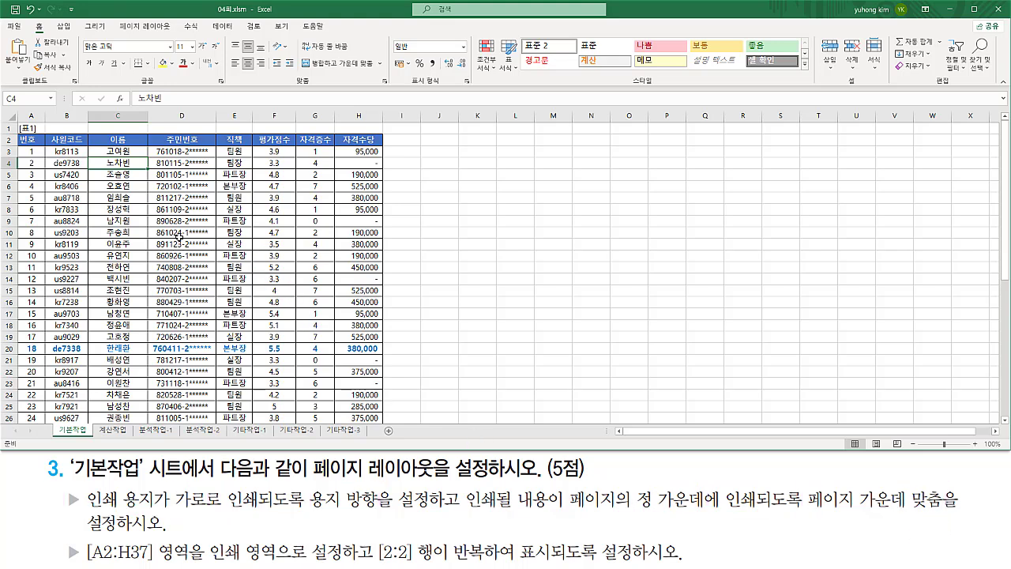
# Open the page setup settings for the 기본작업 sheet and set the paper orientation to 가로
pyautogui.click(152, 28)
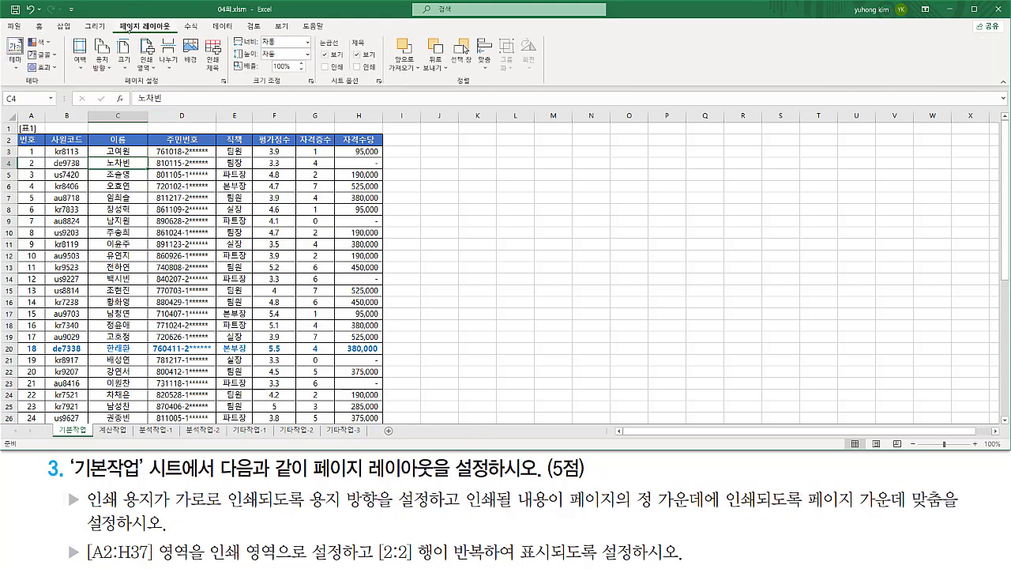
pyautogui.moveTo(114, 19); pyautogui.dragTo(177, 35)
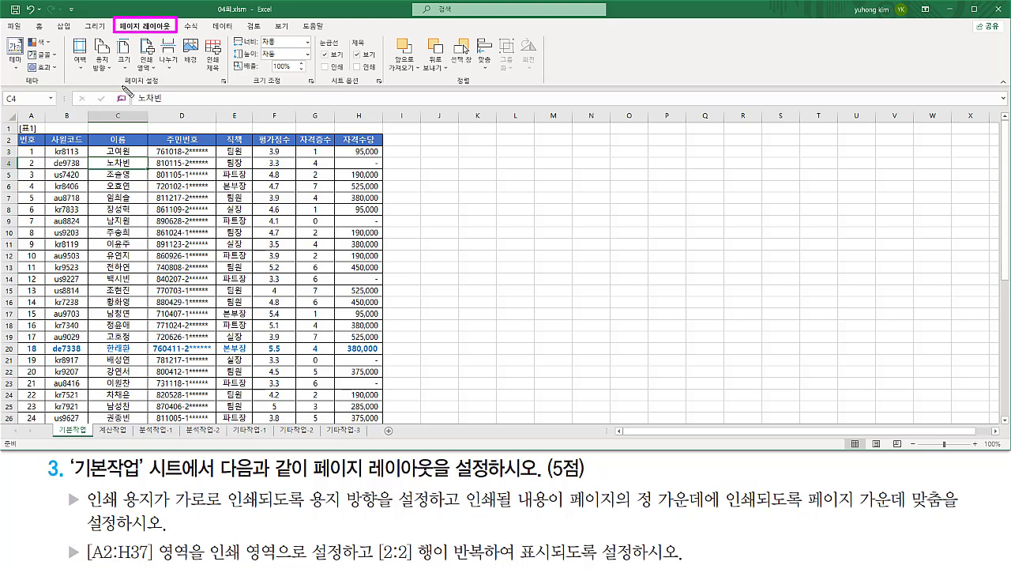
pyautogui.moveTo(122, 86); pyautogui.dragTo(229, 87)
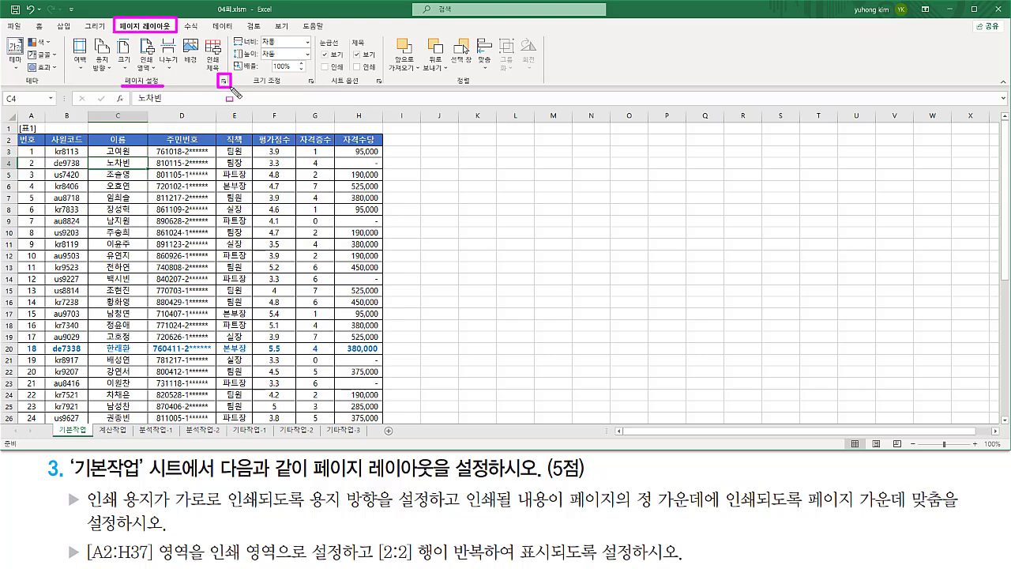
pyautogui.press('Escape')
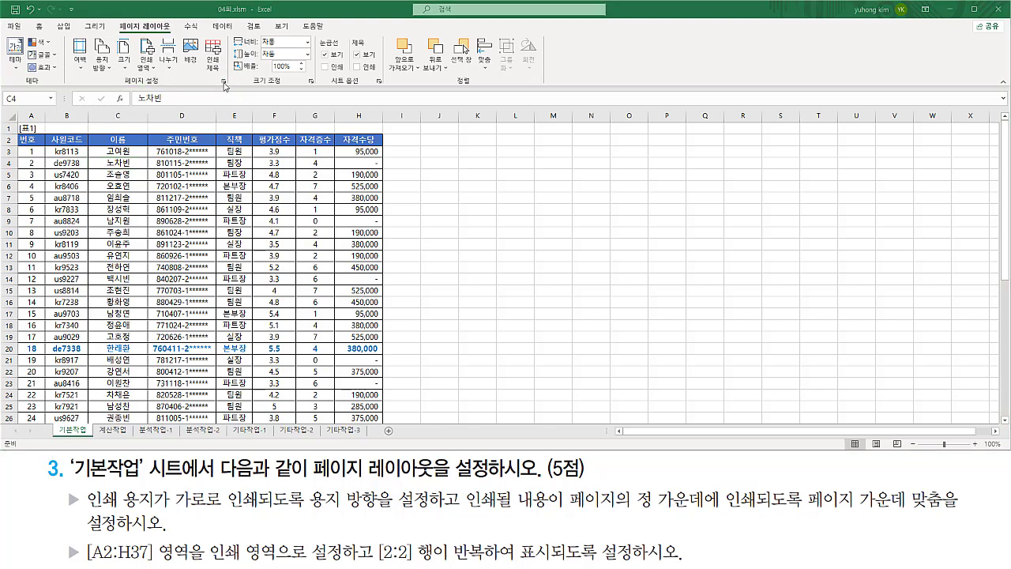
pyautogui.click(224, 82)
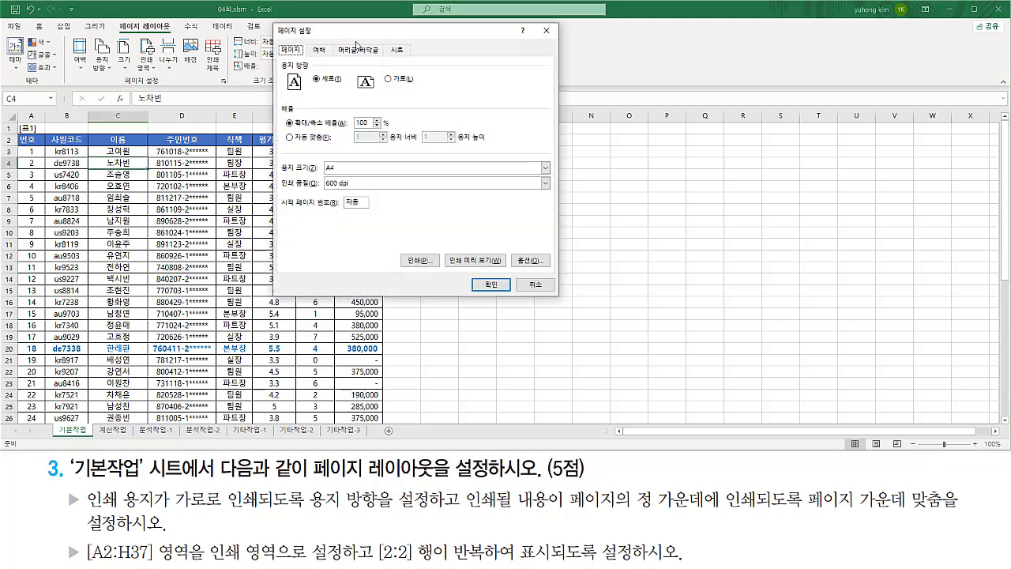
pyautogui.moveTo(355, 39); pyautogui.dragTo(463, 146)
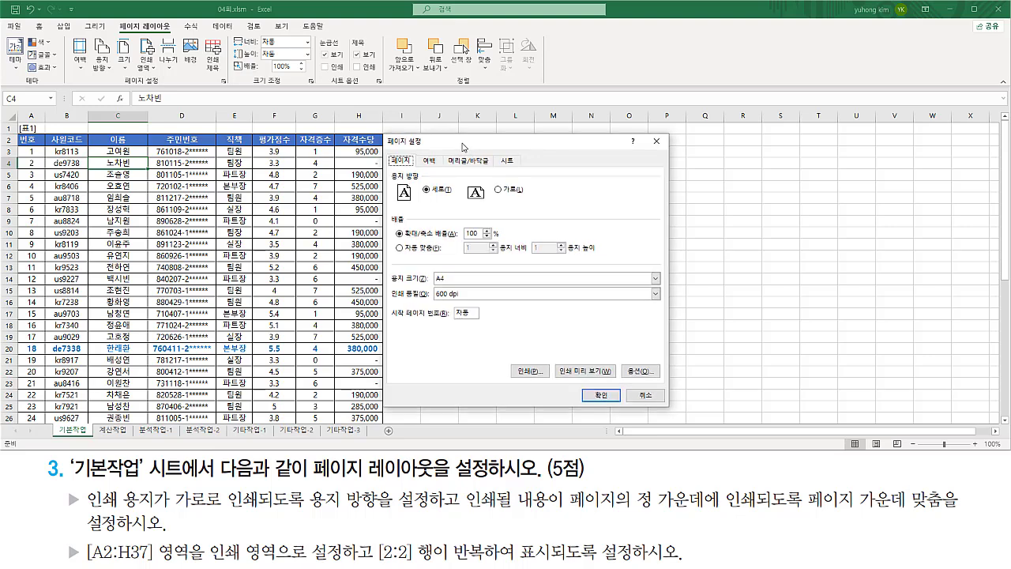
pyautogui.moveTo(387, 167)
pyautogui.mouseDown()
pyautogui.moveTo(456, 227)
pyautogui.moveTo(538, 213)
pyautogui.mouseUp()
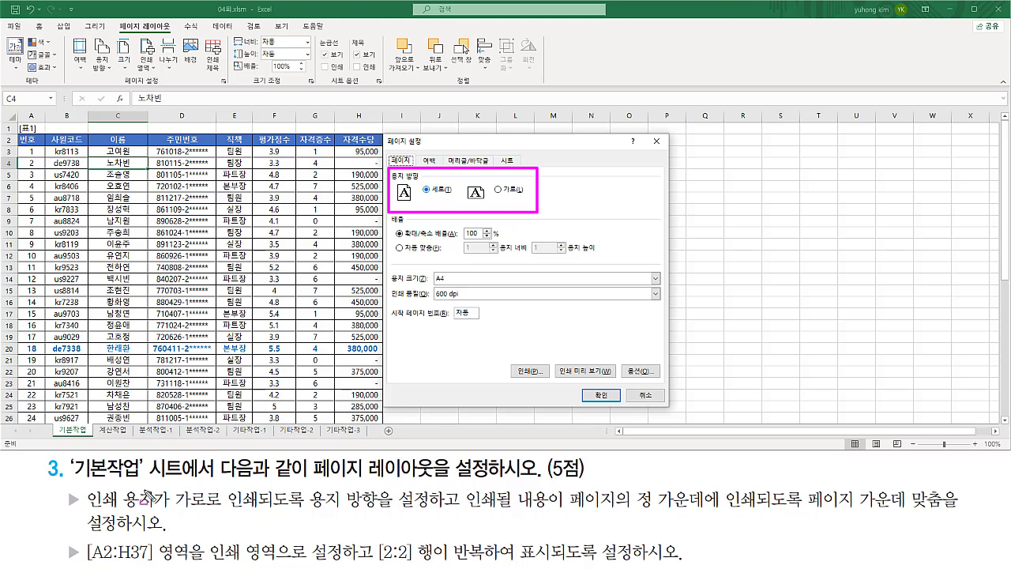
pyautogui.moveTo(86, 519)
pyautogui.mouseDown()
pyautogui.moveTo(224, 513)
pyautogui.moveTo(213, 511)
pyautogui.mouseUp()
pyautogui.press('Escape')
pyautogui.click(498, 189)
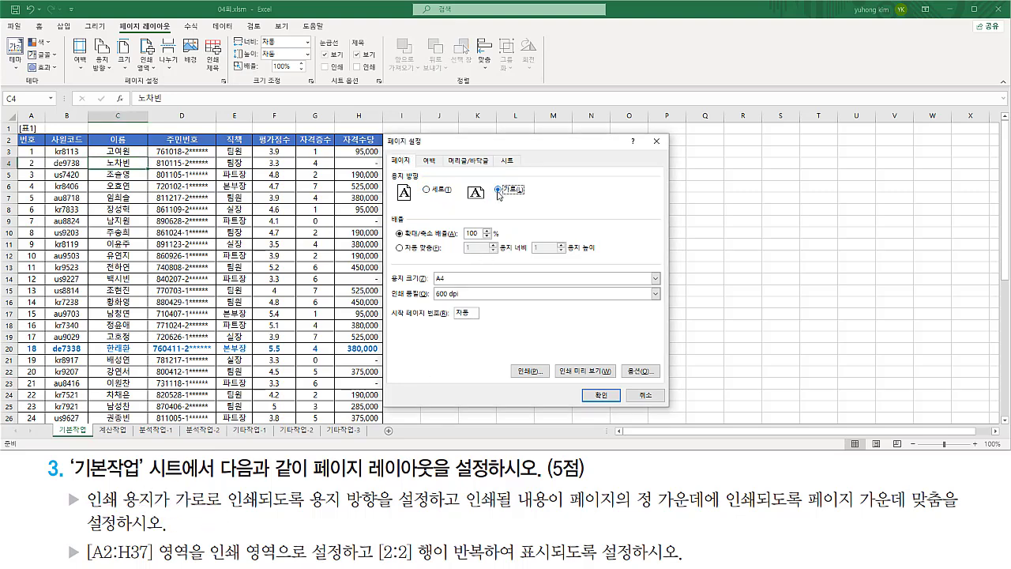
pyautogui.hotkey('ctrl', '2')
pyautogui.moveTo(491, 183); pyautogui.dragTo(527, 191)
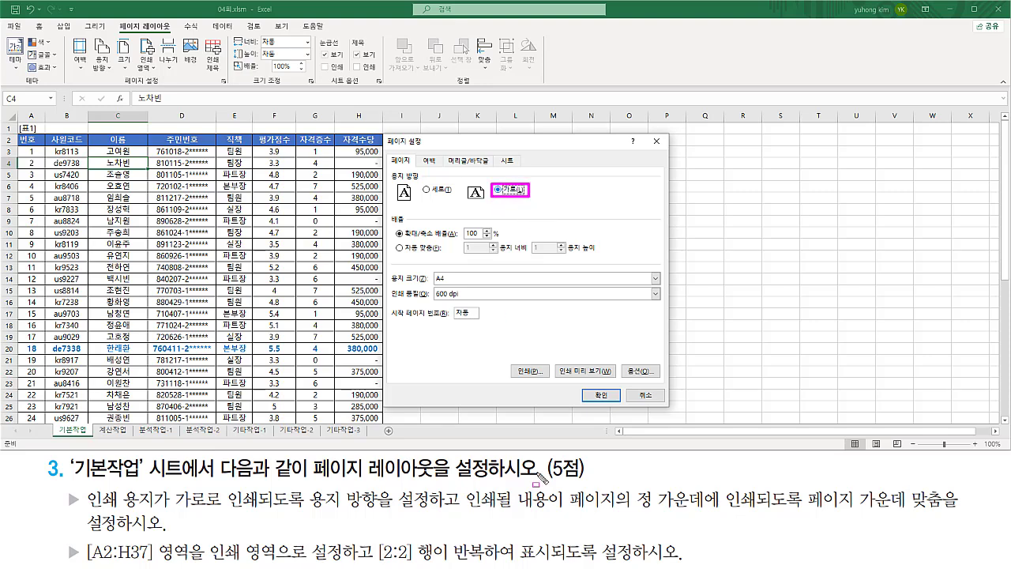
# Center the printed content on the page both horizontally (가로) and vertically (세로) in the margin settings
pyautogui.moveTo(458, 511); pyautogui.dragTo(565, 511)
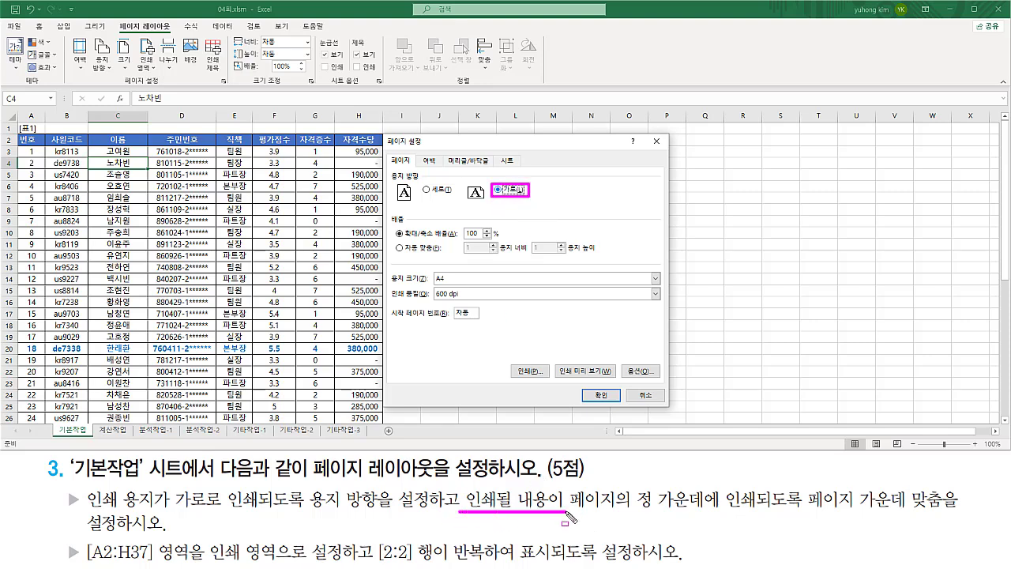
pyautogui.moveTo(636, 483); pyautogui.dragTo(637, 512)
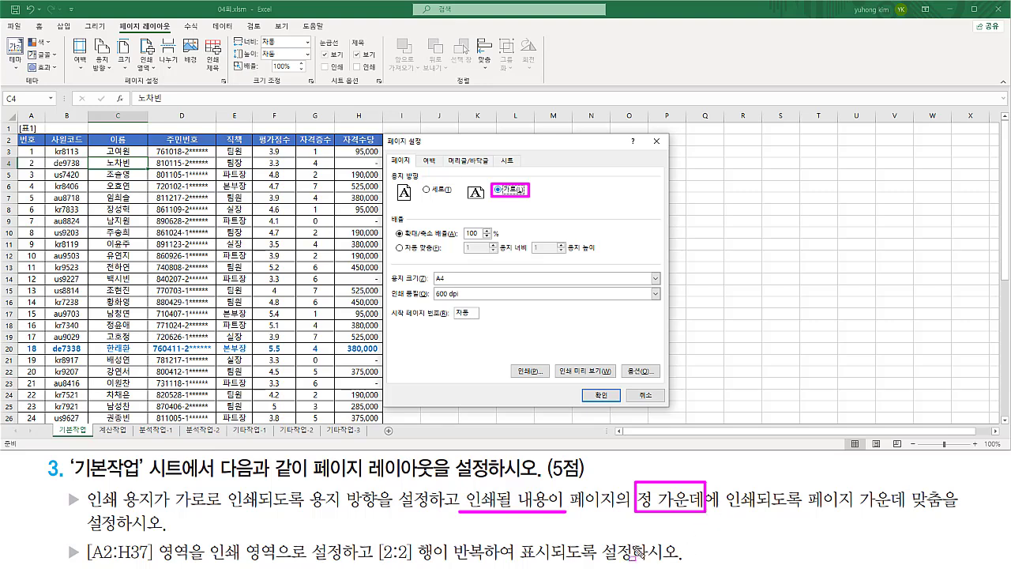
pyautogui.moveTo(419, 153)
pyautogui.mouseDown()
pyautogui.moveTo(426, 168)
pyautogui.moveTo(442, 169)
pyautogui.mouseUp()
pyautogui.click(429, 161)
pyautogui.moveTo(422, 166)
pyautogui.mouseDown()
pyautogui.moveTo(440, 168)
pyautogui.moveTo(419, 154)
pyautogui.mouseUp()
pyautogui.moveTo(387, 324); pyautogui.dragTo(452, 324)
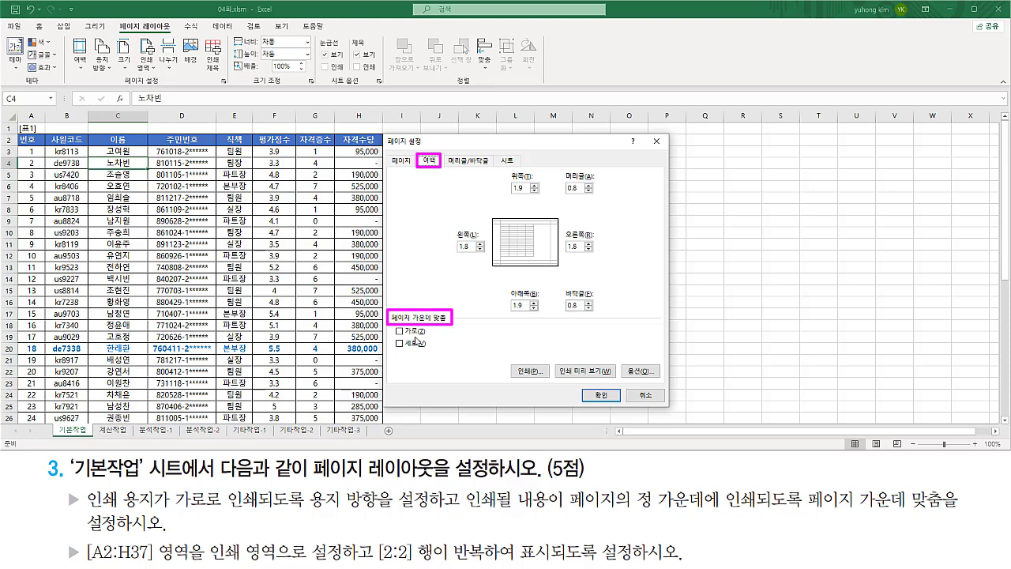
pyautogui.click(407, 331)
pyautogui.click(411, 343)
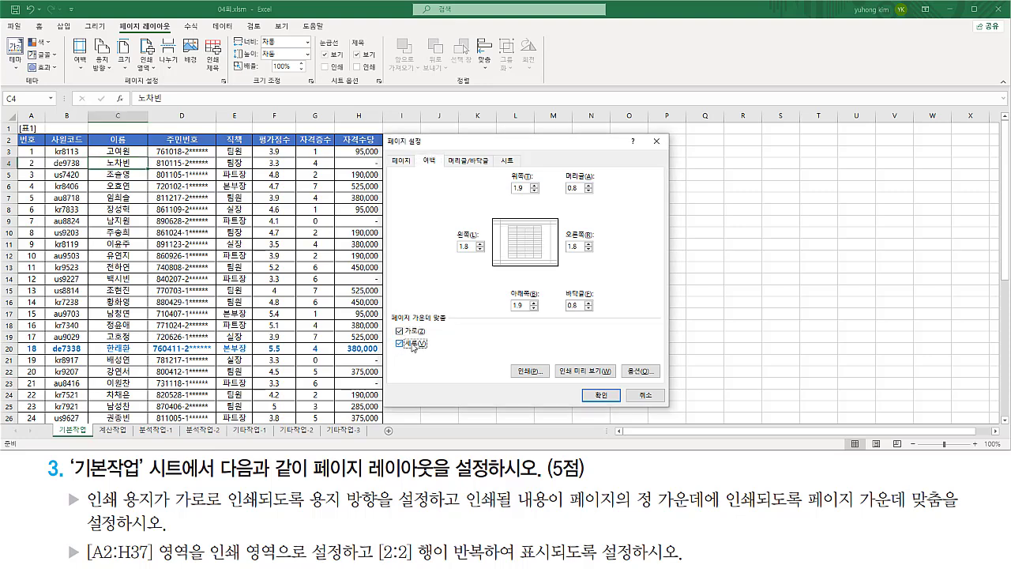
pyautogui.moveTo(392, 324)
pyautogui.mouseDown()
pyautogui.moveTo(393, 346)
pyautogui.moveTo(434, 349)
pyautogui.mouseUp()
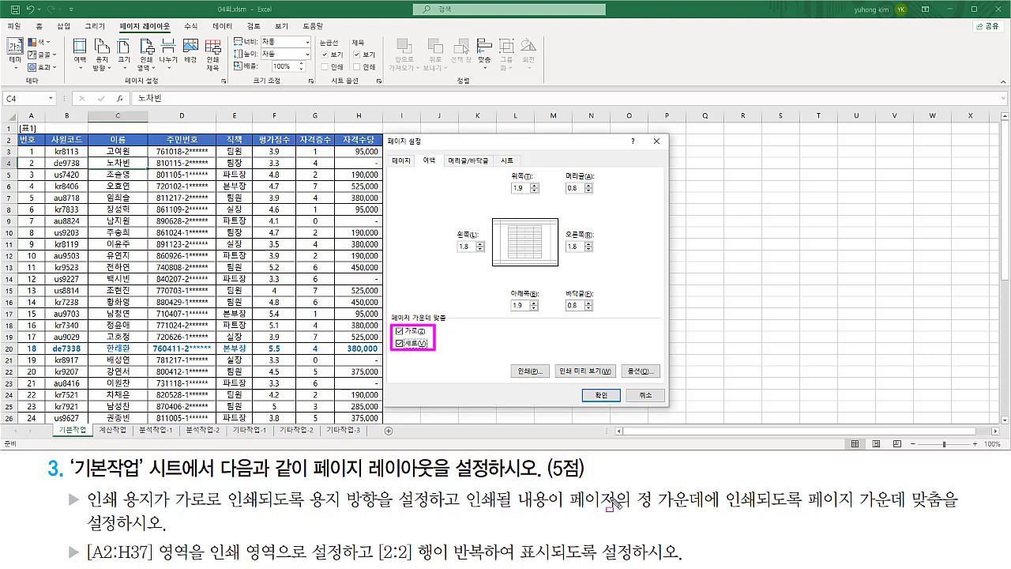
# Read the page layout requirements for the print area and the repeated row, and compare them with the table's header row
pyautogui.moveTo(464, 511); pyautogui.dragTo(758, 512)
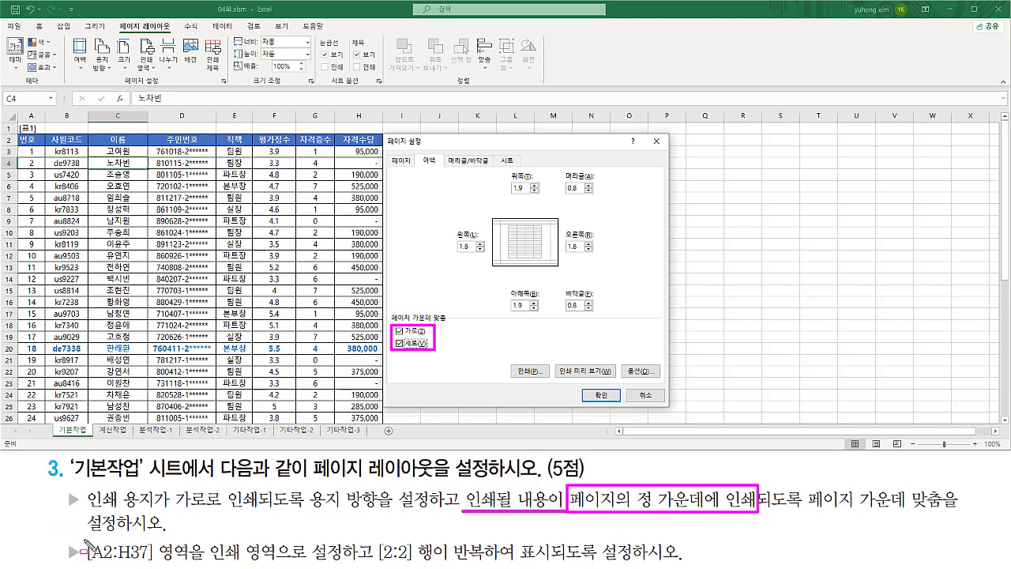
pyautogui.moveTo(84, 542)
pyautogui.mouseDown()
pyautogui.moveTo(119, 565)
pyautogui.moveTo(342, 564)
pyautogui.mouseUp()
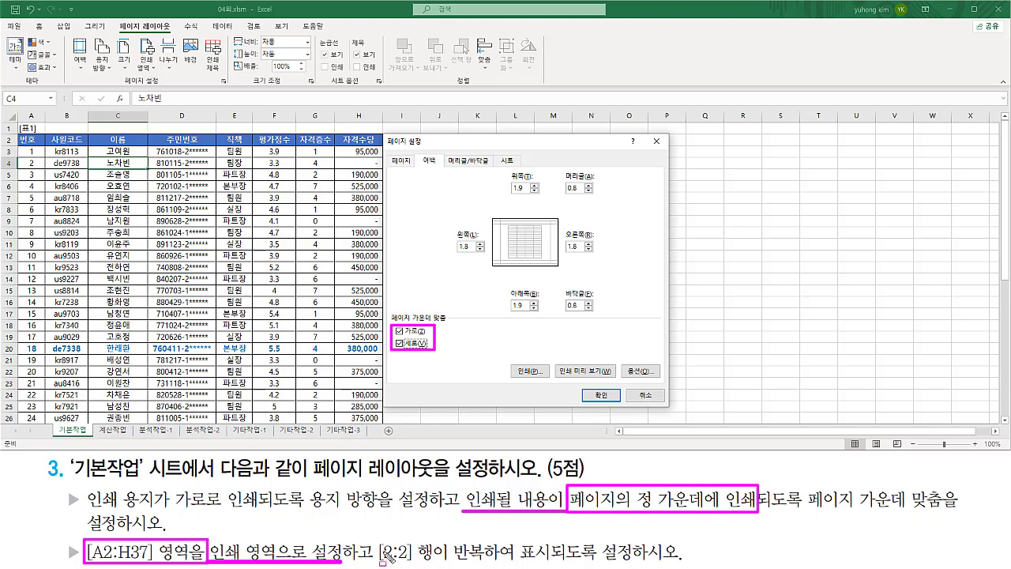
pyautogui.moveTo(380, 538)
pyautogui.mouseDown()
pyautogui.moveTo(422, 562)
pyautogui.moveTo(677, 563)
pyautogui.mouseUp()
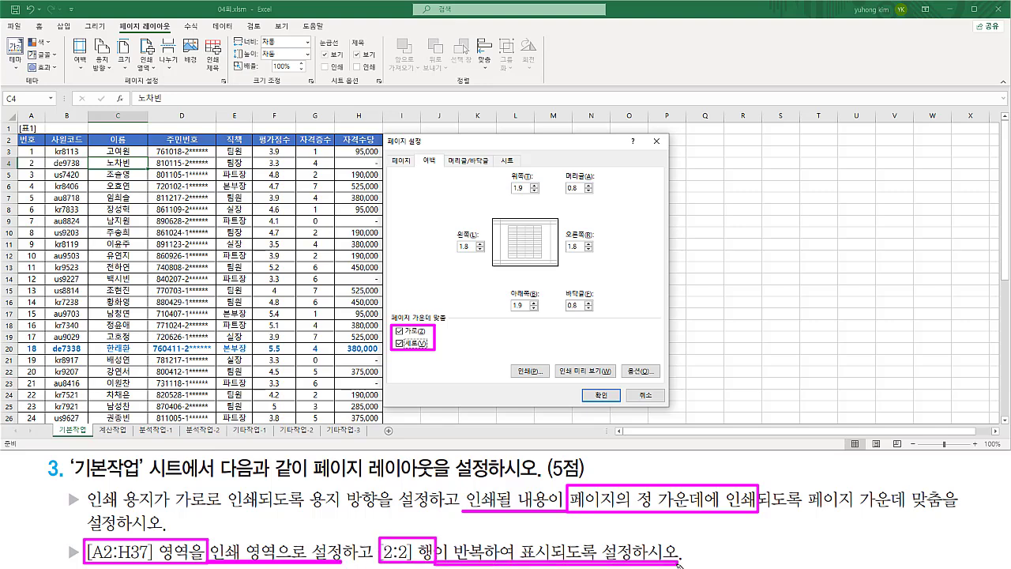
pyautogui.moveTo(23, 137)
pyautogui.mouseDown()
pyautogui.moveTo(46, 150)
pyautogui.moveTo(378, 153)
pyautogui.mouseUp()
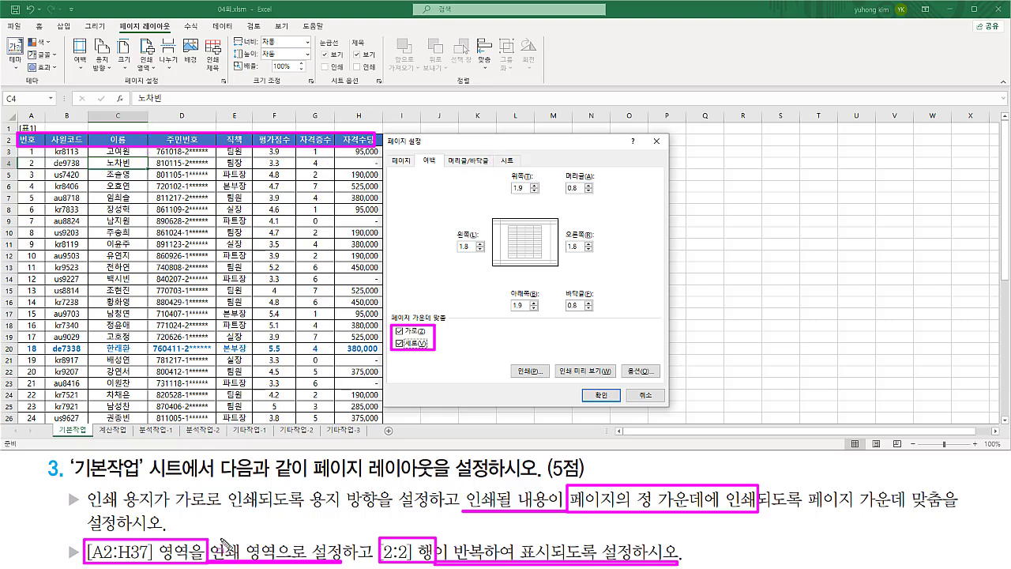
pyautogui.moveTo(495, 150); pyautogui.dragTo(525, 168)
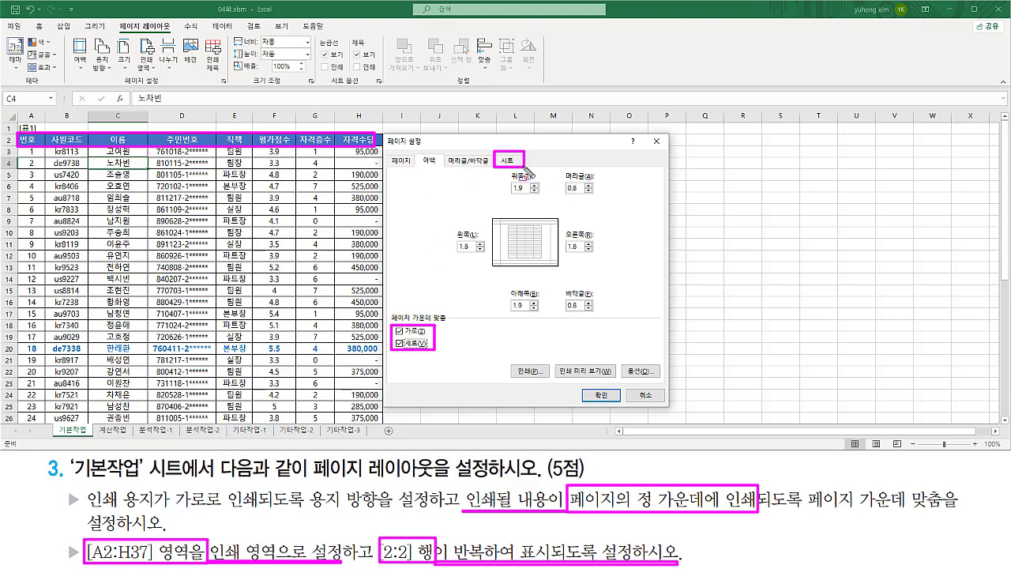
pyautogui.press('Escape')
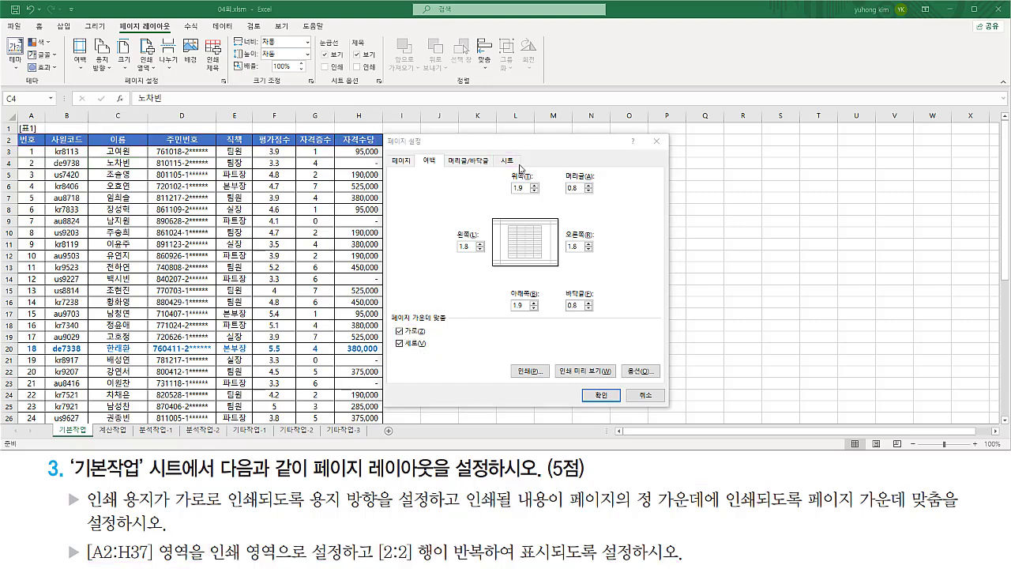
# Set the print area of the 기본작업 sheet to A2:H37 in the page setup's sheet settings
pyautogui.click(512, 161)
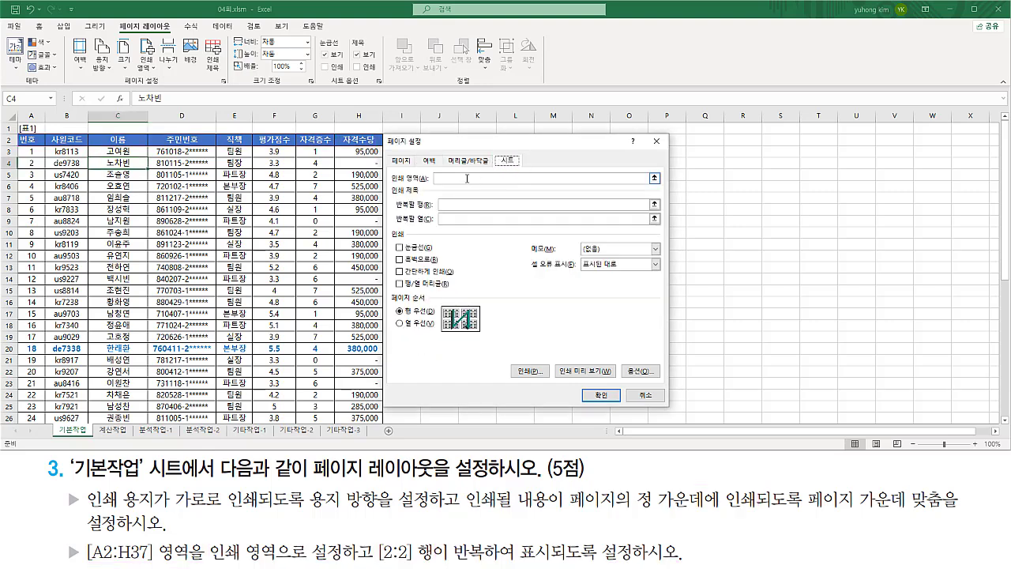
pyautogui.hotkey('ctrl', '2')
pyautogui.moveTo(388, 186); pyautogui.dragTo(472, 186)
pyautogui.press('Escape')
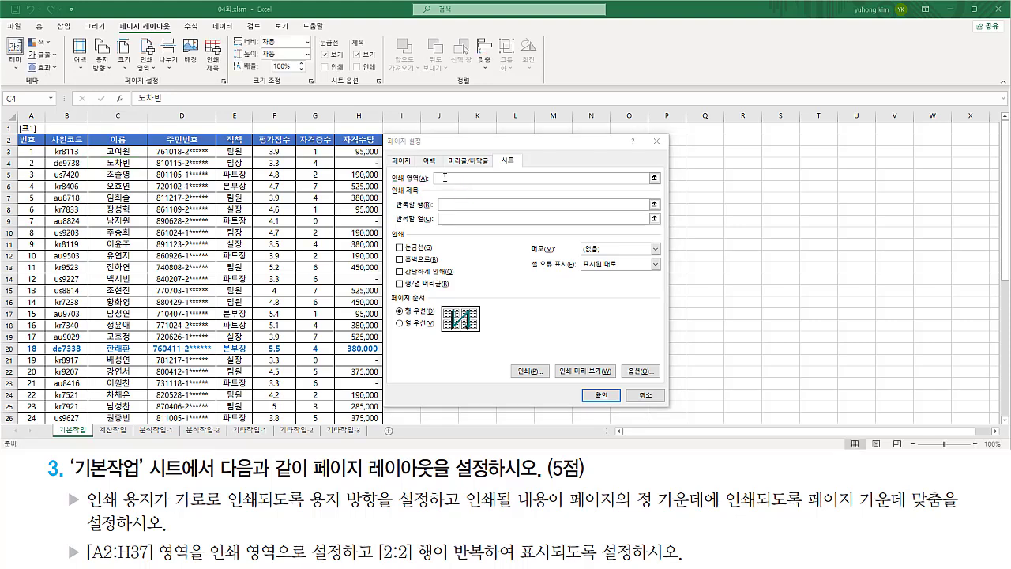
pyautogui.click(449, 178)
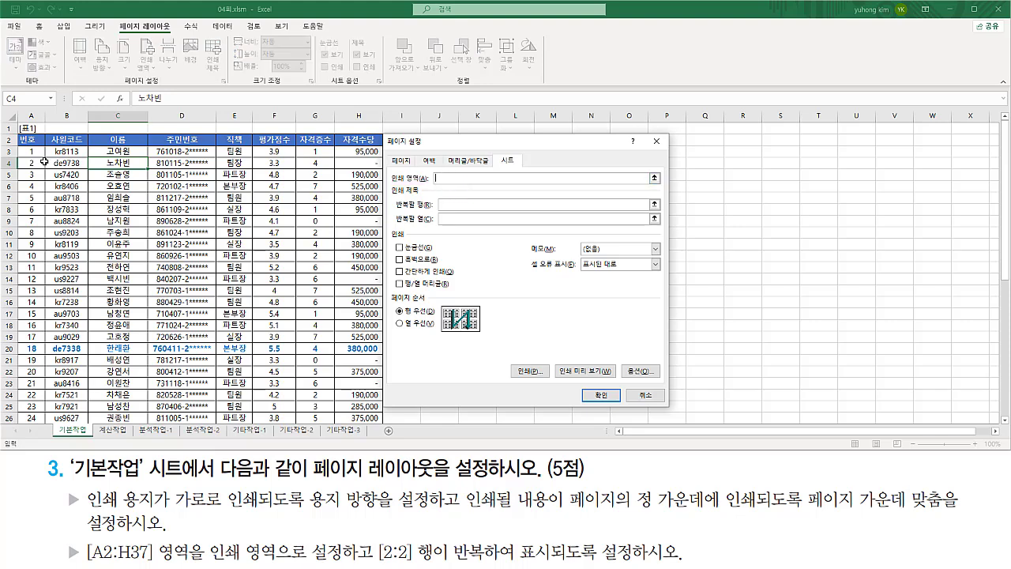
pyautogui.click(30, 141)
pyautogui.moveTo(32, 140); pyautogui.dragTo(364, 394)
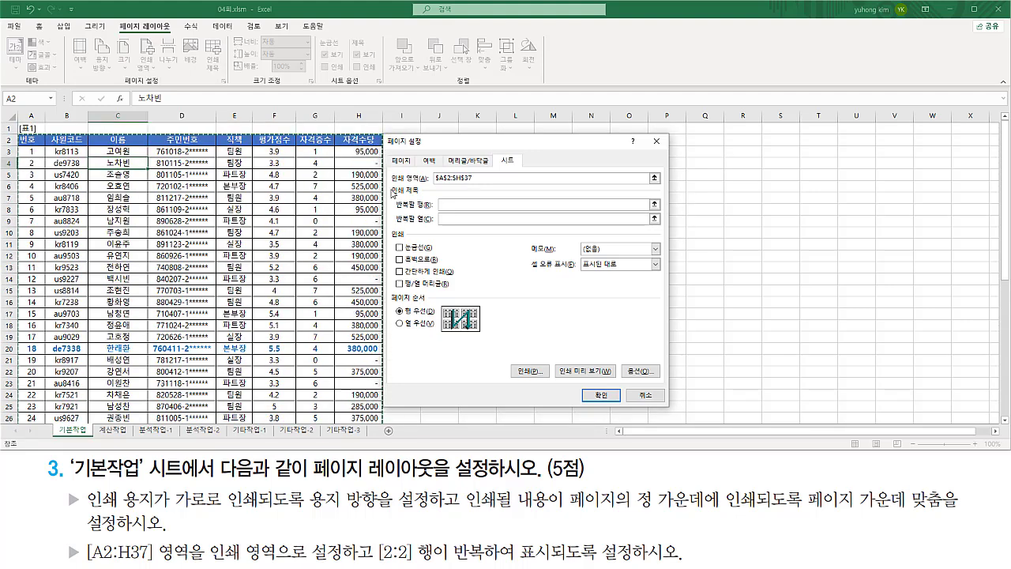
pyautogui.moveTo(390, 185)
pyautogui.mouseDown()
pyautogui.moveTo(471, 186)
pyautogui.moveTo(486, 172)
pyautogui.mouseUp()
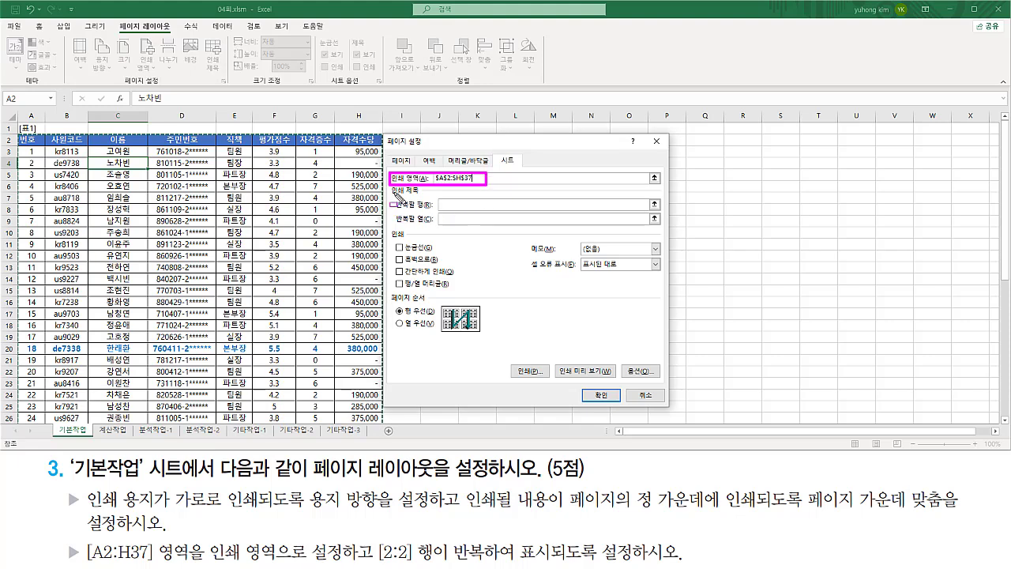
# Set row 2 ($2:$2) as the row to repeat on every printed page
pyautogui.moveTo(389, 185); pyautogui.dragTo(464, 211)
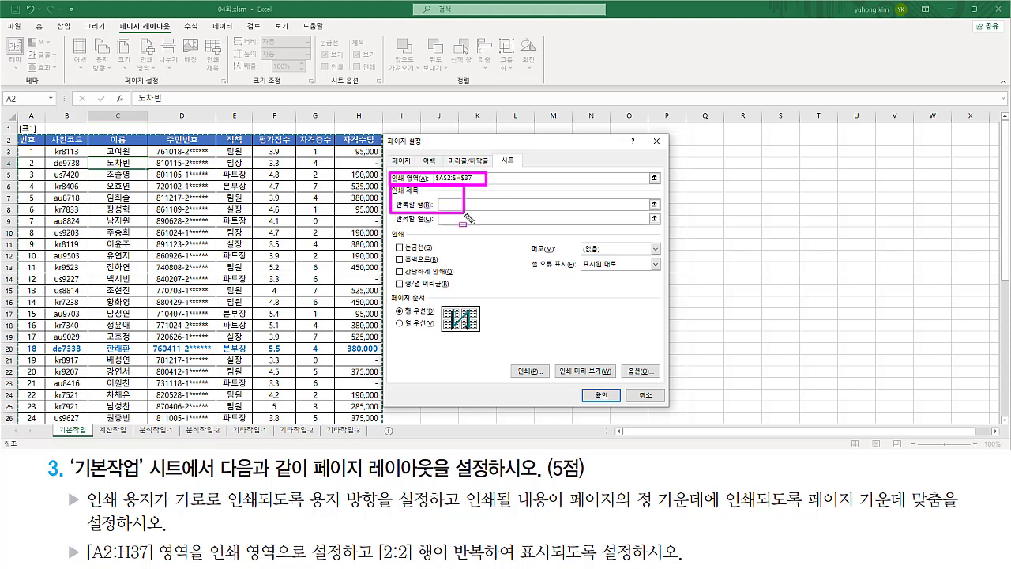
pyautogui.press('Escape')
pyautogui.click(444, 205)
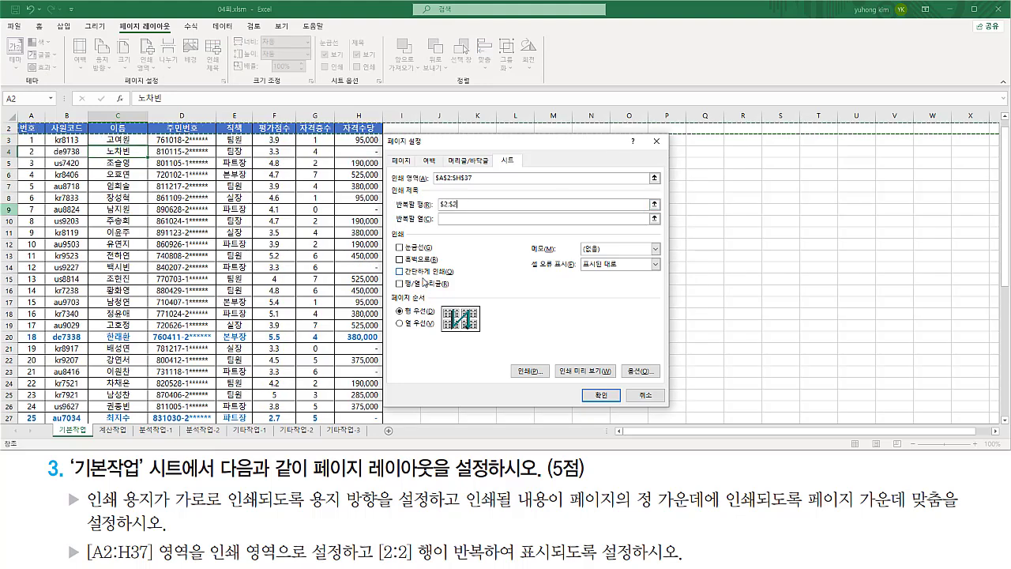
pyautogui.click(9, 128)
pyautogui.moveTo(387, 211)
pyautogui.mouseDown()
pyautogui.moveTo(481, 210)
pyautogui.moveTo(475, 197)
pyautogui.mouseUp()
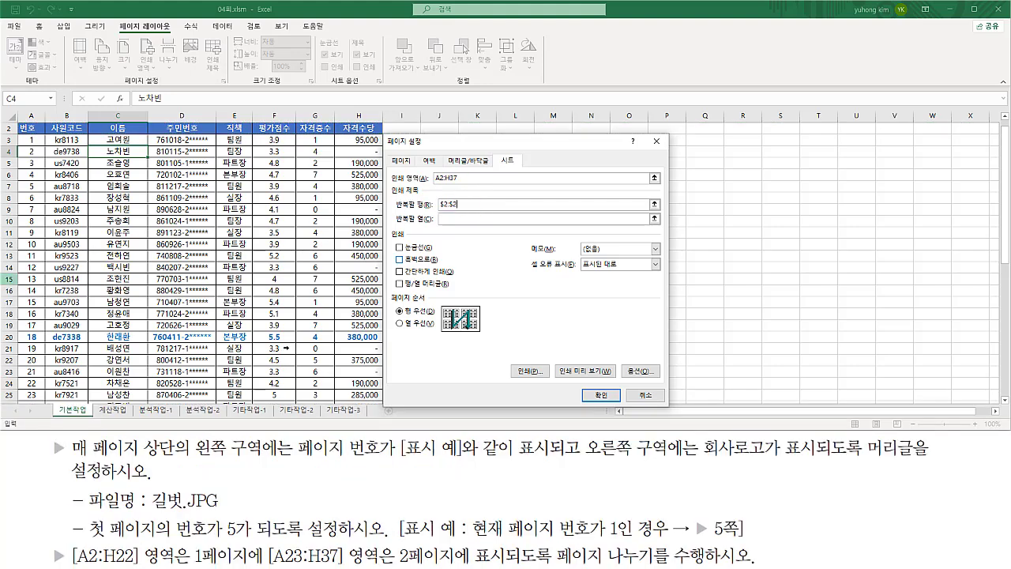
# Read the header requirement for the page number and company logo, and open the custom header editor from the page setup
pyautogui.moveTo(69, 457); pyautogui.dragTo(383, 457)
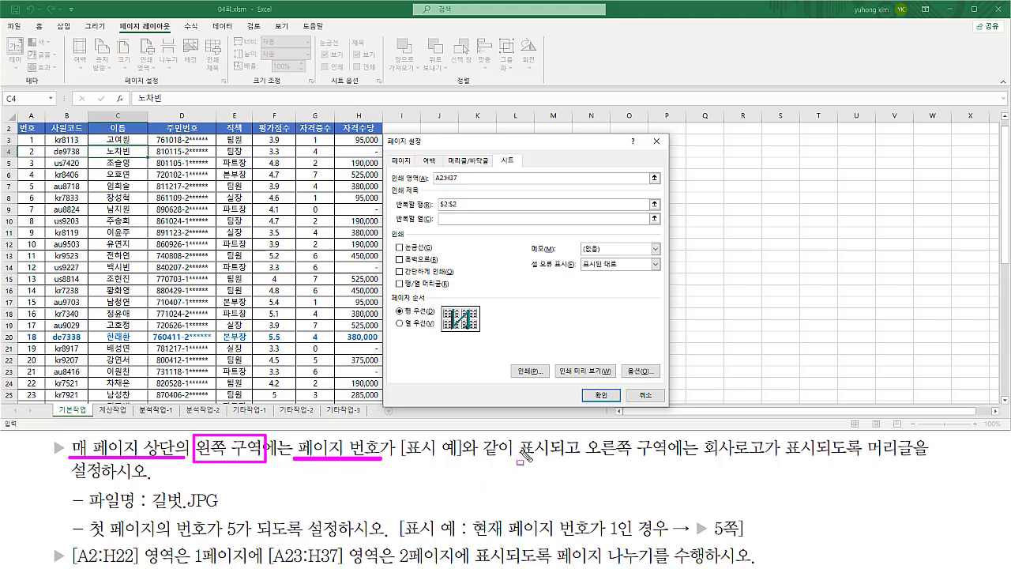
pyautogui.moveTo(582, 436)
pyautogui.mouseDown()
pyautogui.moveTo(664, 461)
pyautogui.moveTo(815, 457)
pyautogui.mouseUp()
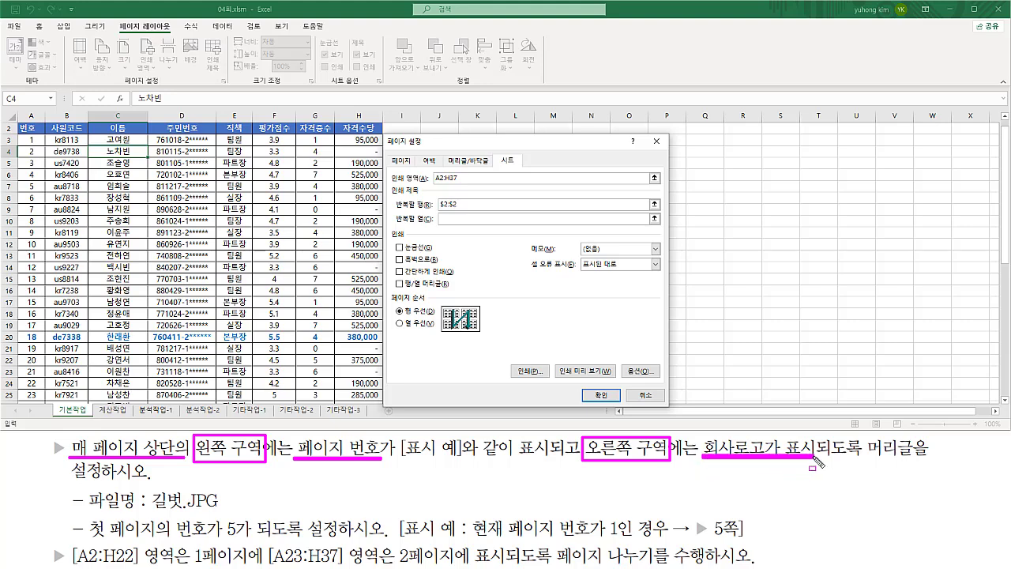
pyautogui.moveTo(864, 434); pyautogui.dragTo(933, 458)
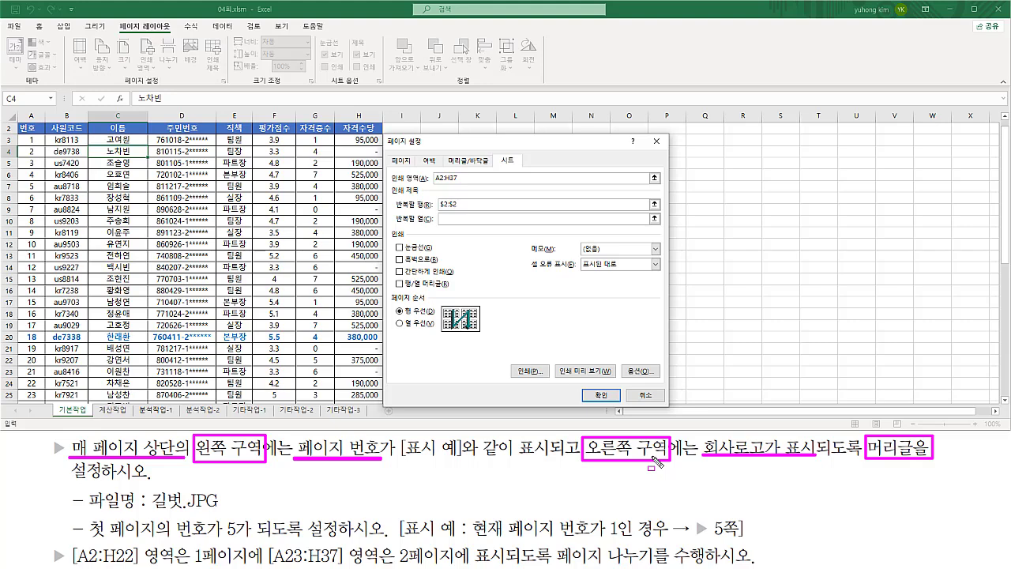
pyautogui.moveTo(448, 151); pyautogui.dragTo(493, 168)
pyautogui.click(470, 160)
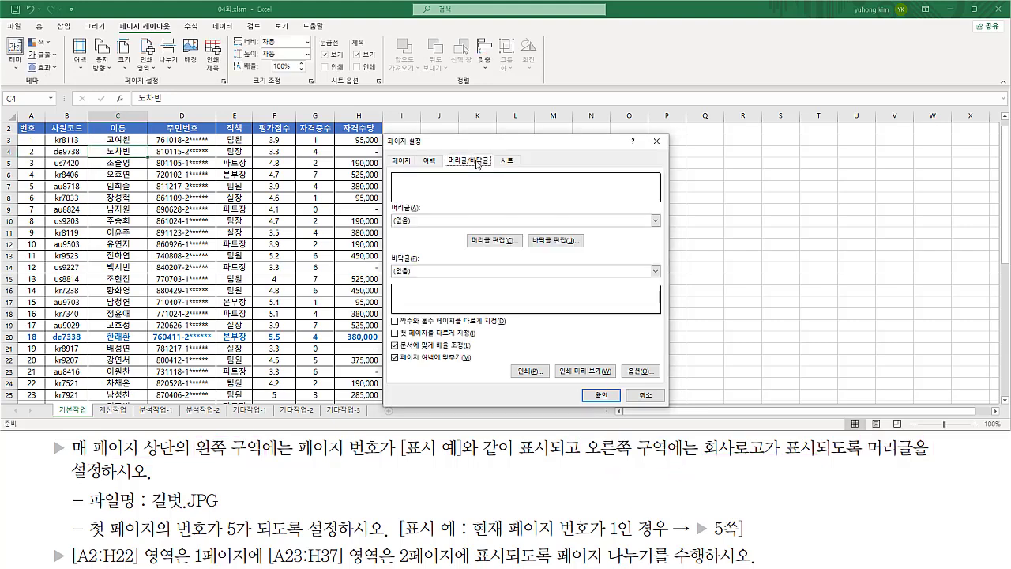
pyautogui.moveTo(448, 155); pyautogui.dragTo(489, 164)
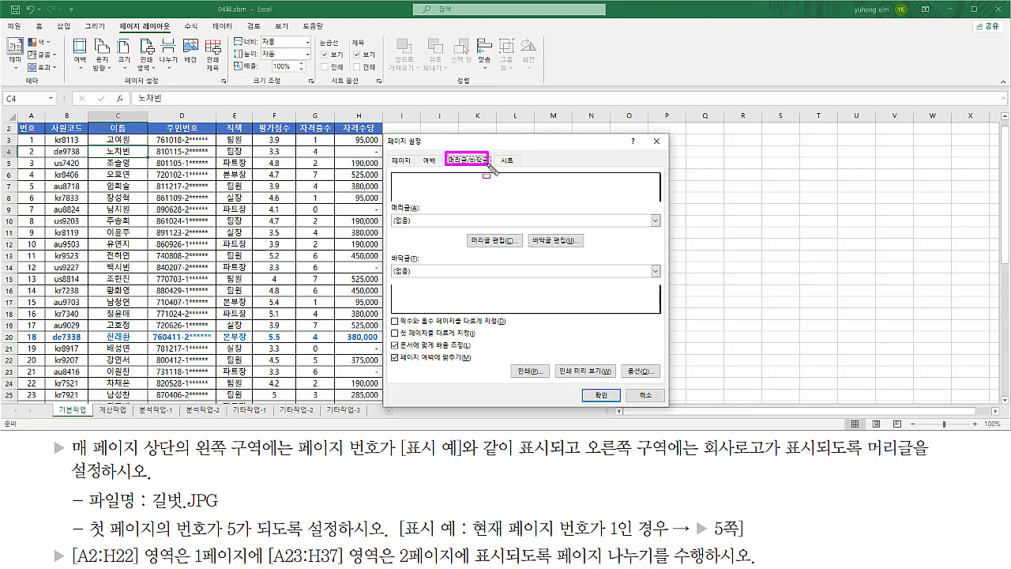
pyautogui.moveTo(468, 232); pyautogui.dragTo(522, 249)
pyautogui.click(502, 242)
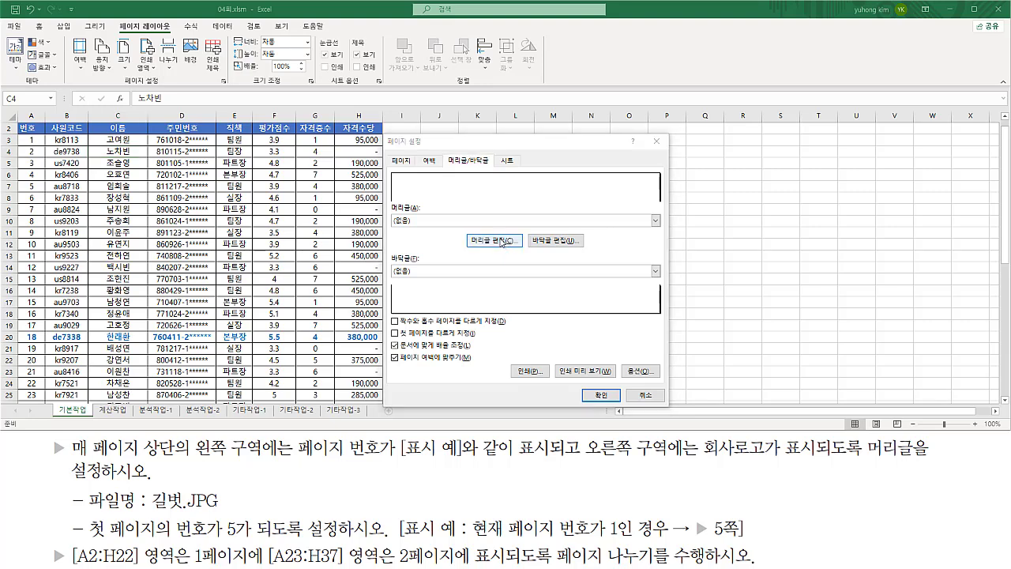
pyautogui.click(499, 244)
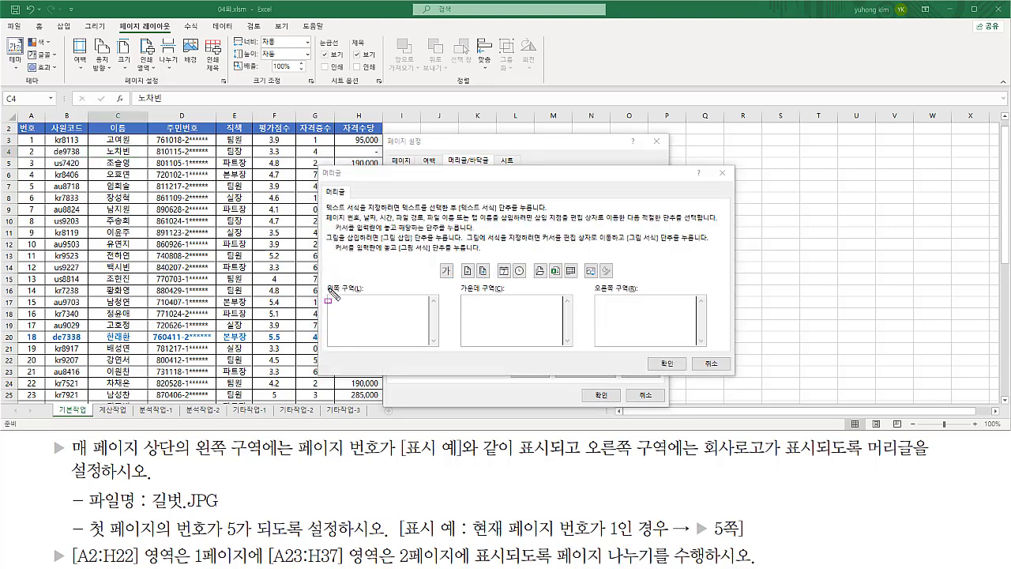
# Read how the page number must be shown in the header's left section and locate the page number insertion option
pyautogui.moveTo(326, 281); pyautogui.dragTo(427, 347)
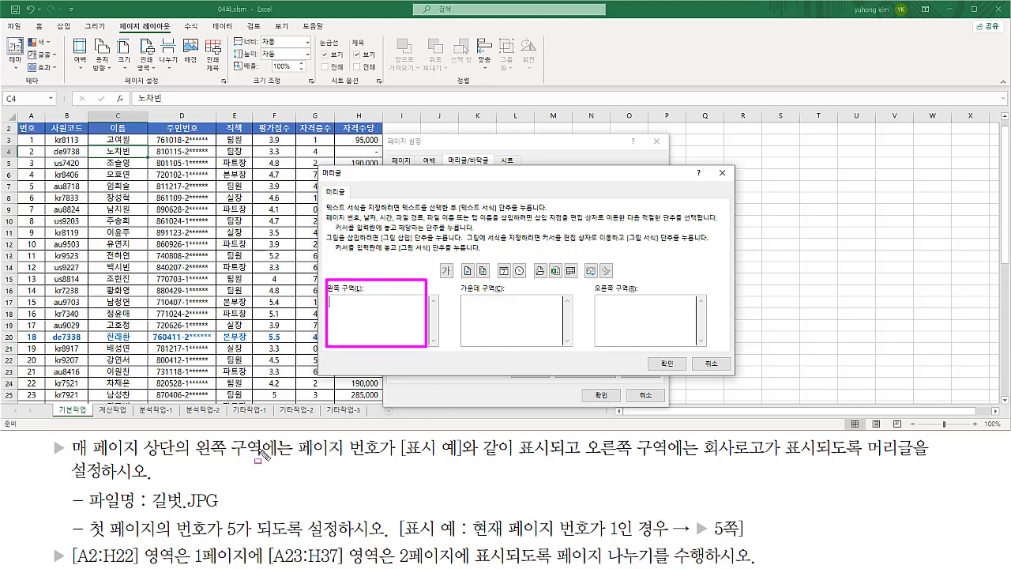
pyautogui.moveTo(299, 456); pyautogui.dragTo(382, 455)
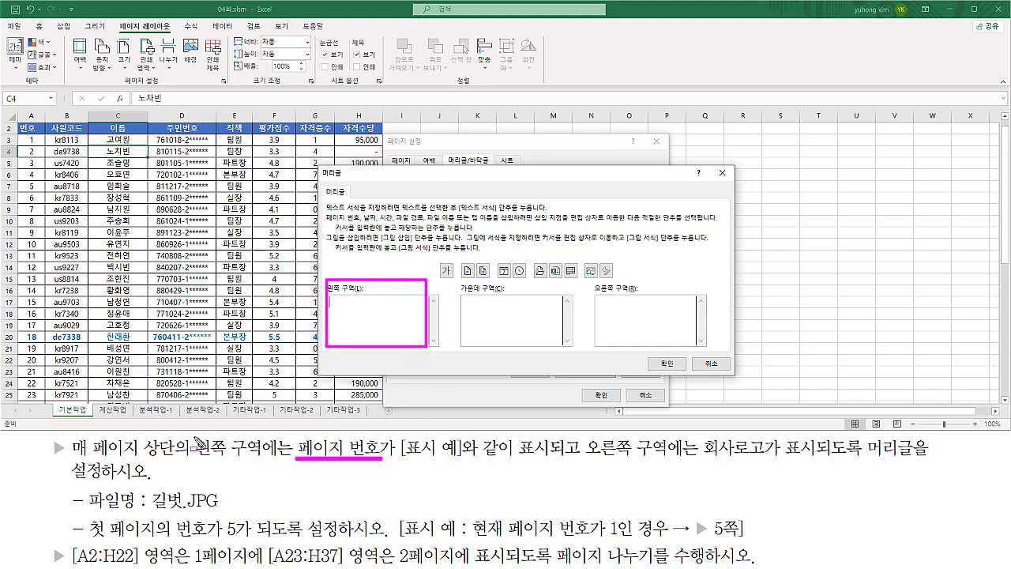
pyautogui.moveTo(190, 436); pyautogui.dragTo(281, 463)
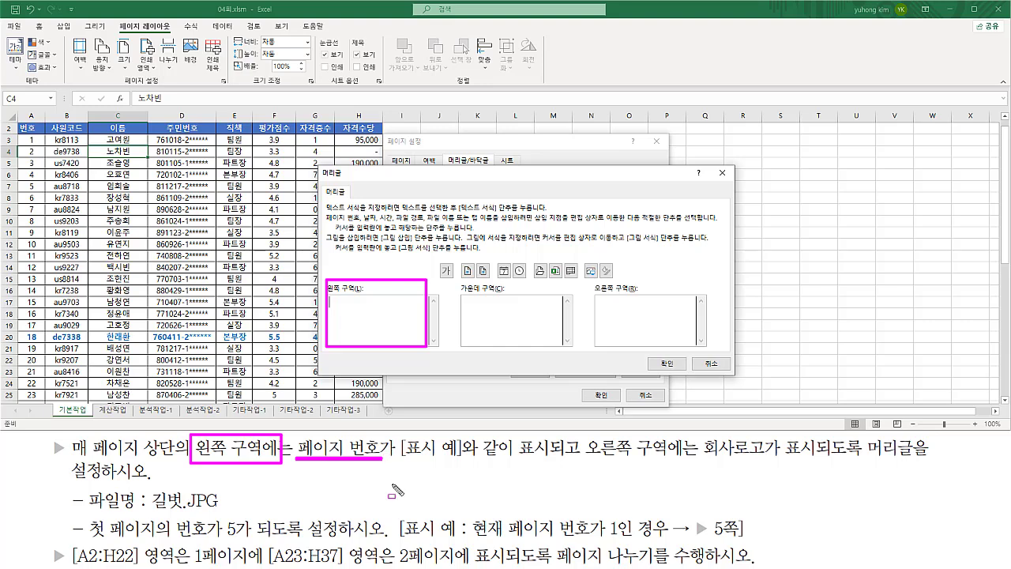
pyautogui.moveTo(395, 456); pyautogui.dragTo(545, 457)
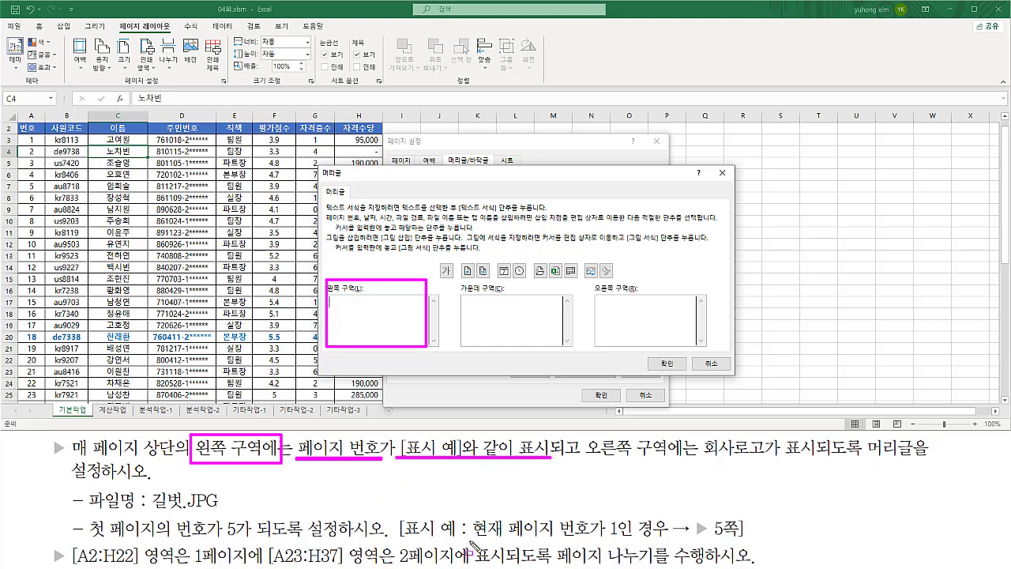
pyautogui.moveTo(469, 543)
pyautogui.mouseDown()
pyautogui.moveTo(714, 542)
pyautogui.moveTo(746, 521)
pyautogui.moveTo(743, 546)
pyautogui.mouseUp()
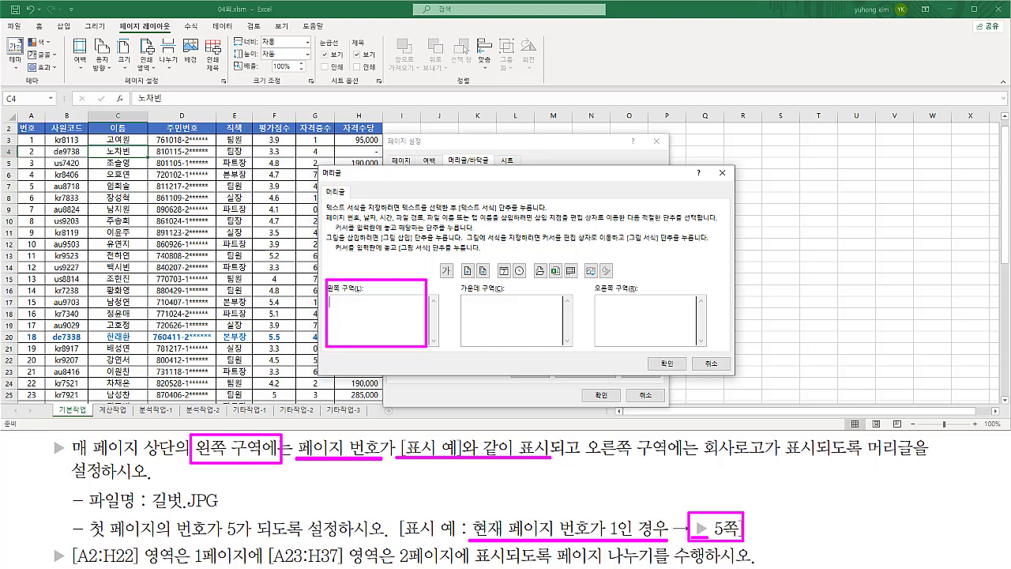
pyautogui.moveTo(713, 516); pyautogui.dragTo(724, 542)
pyautogui.press('Escape')
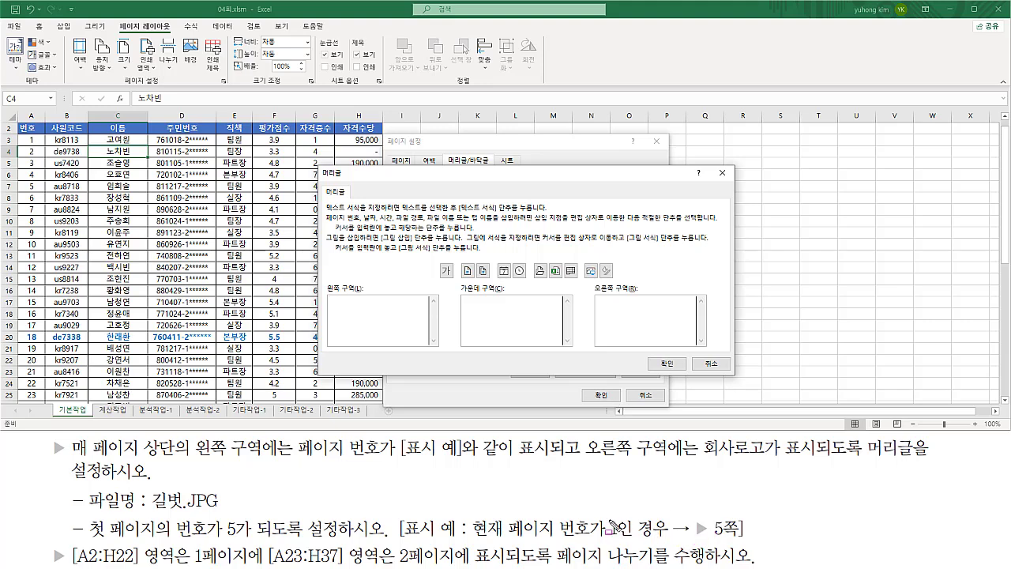
pyautogui.moveTo(610, 523)
pyautogui.mouseDown()
pyautogui.moveTo(617, 540)
pyautogui.moveTo(610, 515)
pyautogui.mouseUp()
pyautogui.click(713, 518)
pyautogui.moveTo(712, 517); pyautogui.dragTo(723, 542)
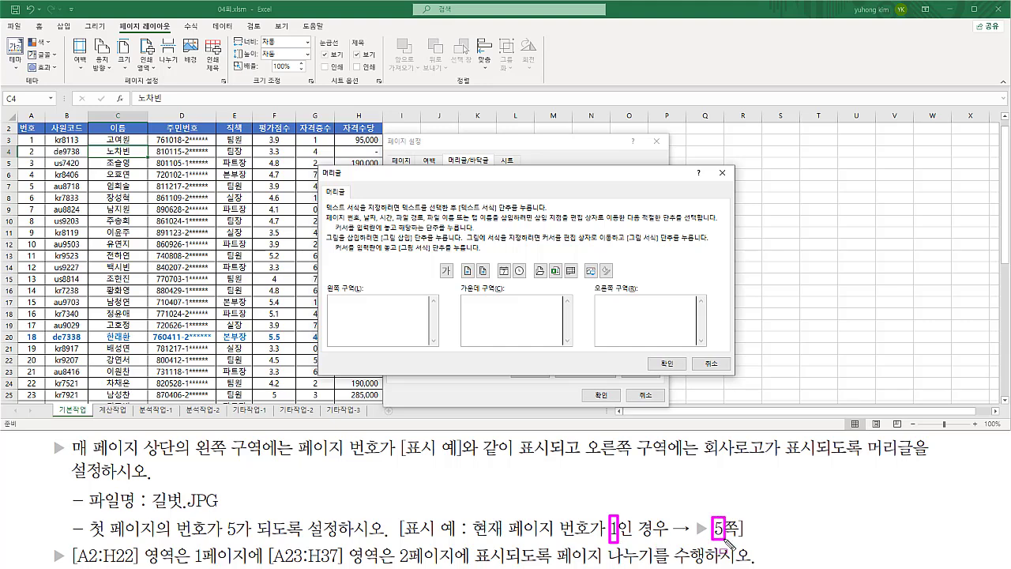
pyautogui.press('Escape')
pyautogui.click(473, 251)
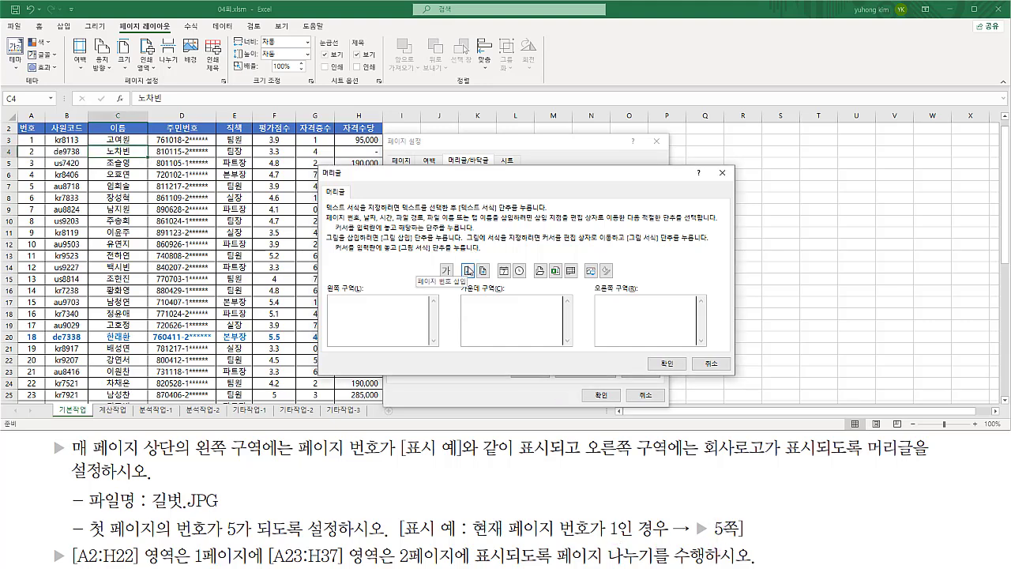
pyautogui.hotkey('ctrl', '2')
pyautogui.moveTo(461, 261); pyautogui.dragTo(477, 282)
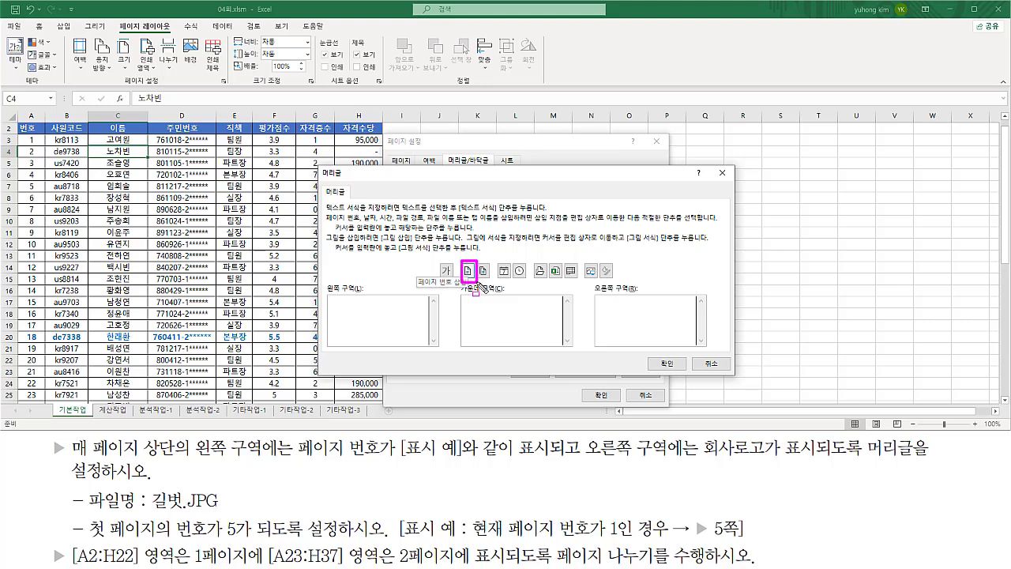
# Insert the page number code into the left section of the custom header and check the required display format
pyautogui.press('Escape')
pyautogui.click(468, 270)
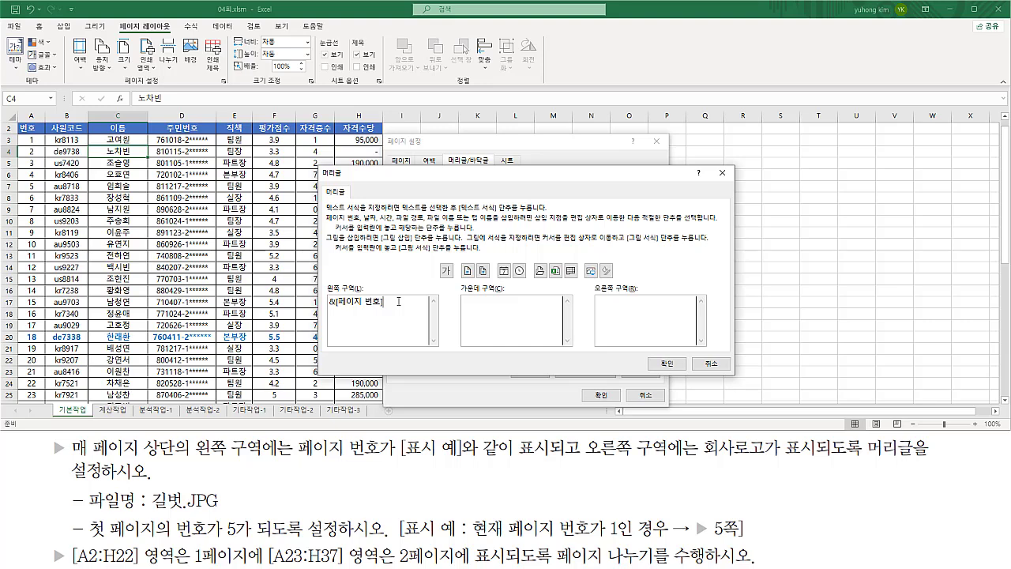
pyautogui.hotkey('ctrl', '2')
pyautogui.moveTo(693, 538); pyautogui.dragTo(715, 538)
pyautogui.press('Escape')
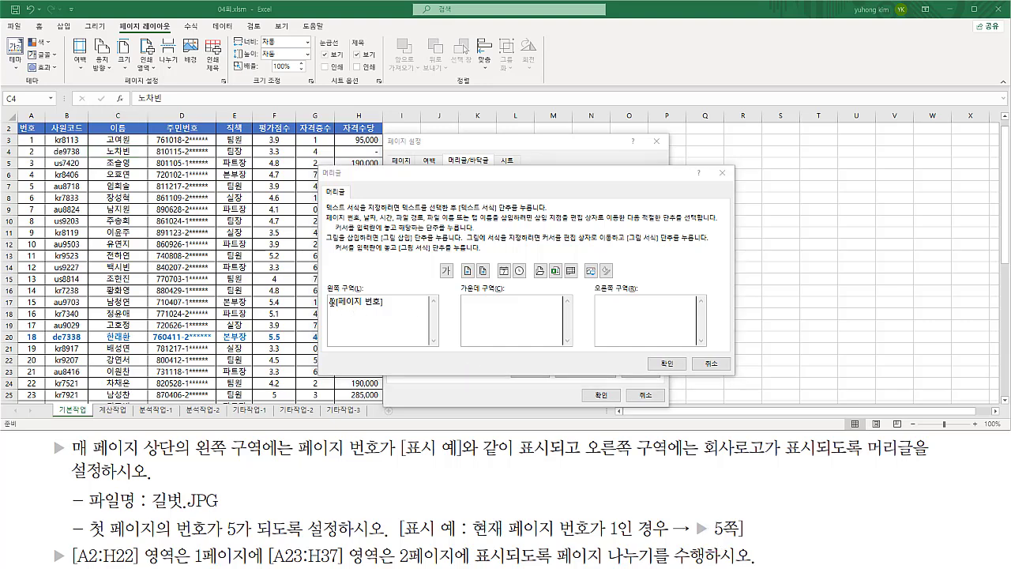
# Add the ▶ symbol before the page number code and 쪽 after it, so the left section reads ▶ &[페이지 번호]쪽
pyautogui.click(331, 302)
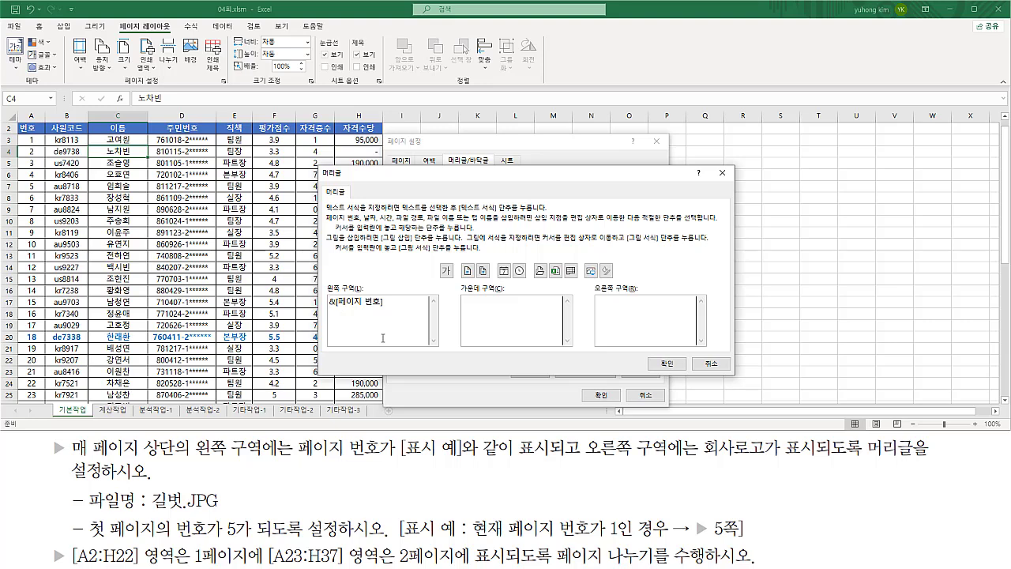
pyautogui.write('ㅁ')
pyautogui.press('Hangul_Hanja')
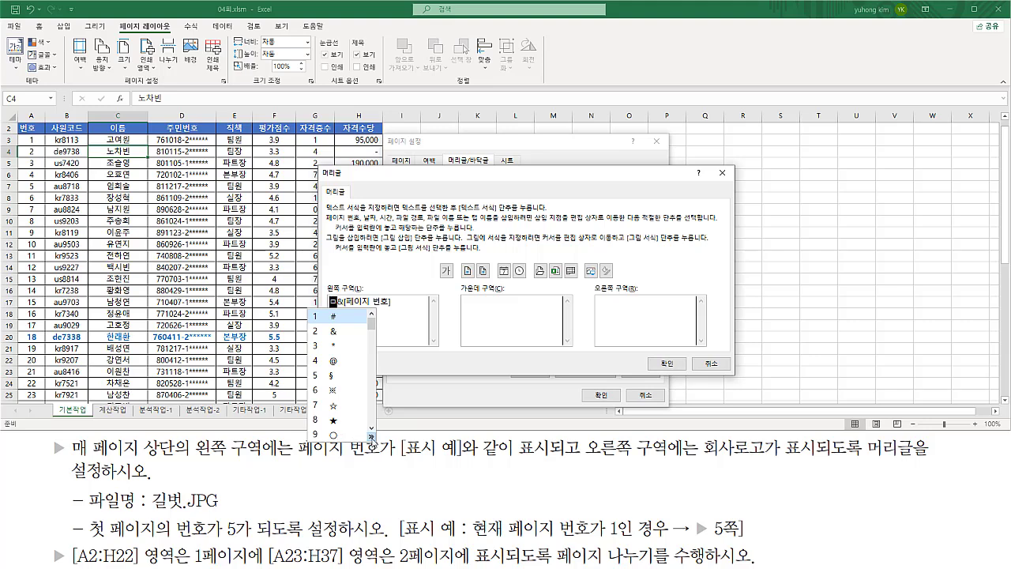
pyautogui.click(371, 435)
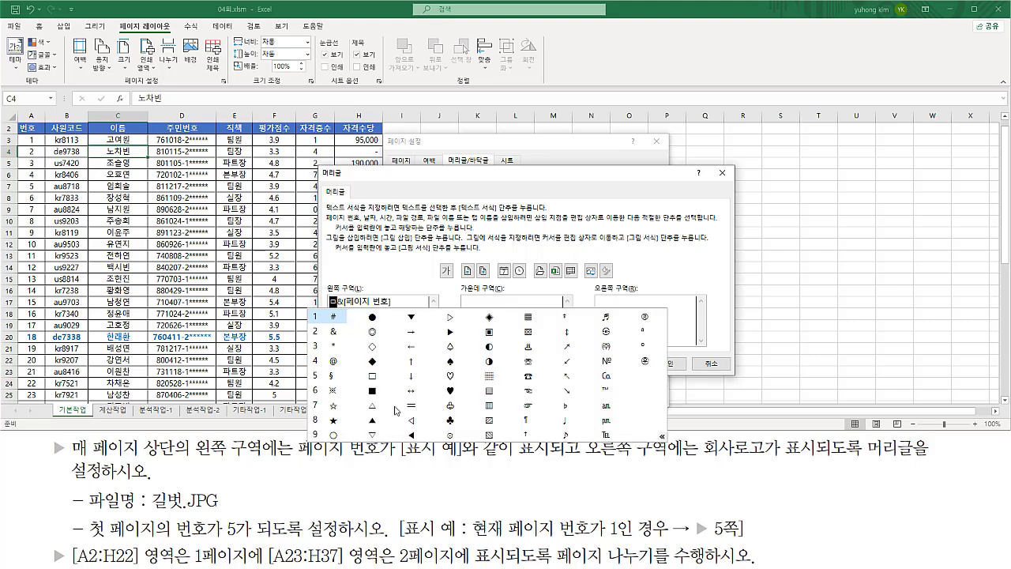
pyautogui.click(450, 331)
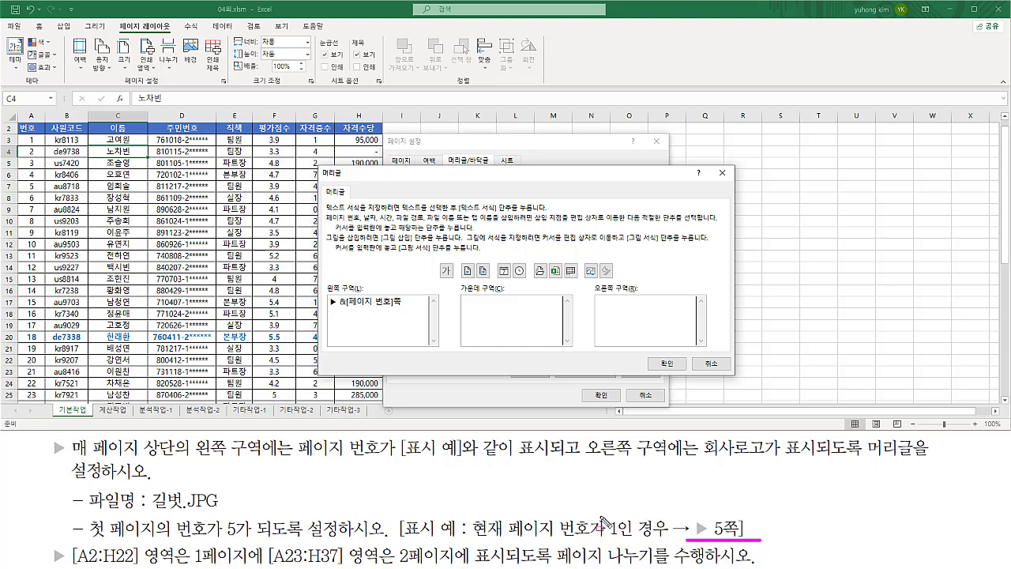
# Read the page number display example and the instruction for the company logo file in the header's right section
pyautogui.moveTo(473, 542)
pyautogui.mouseDown()
pyautogui.moveTo(600, 543)
pyautogui.moveTo(609, 517)
pyautogui.moveTo(618, 546)
pyautogui.mouseUp()
pyautogui.moveTo(714, 545); pyautogui.dragTo(724, 545)
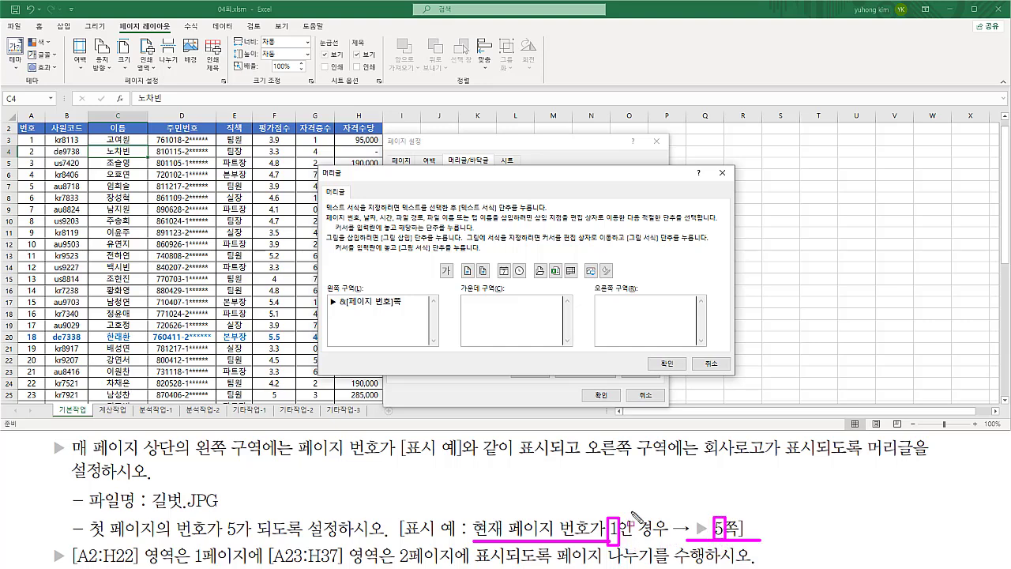
pyautogui.moveTo(585, 438)
pyautogui.mouseDown()
pyautogui.moveTo(648, 465)
pyautogui.moveTo(833, 465)
pyautogui.mouseUp()
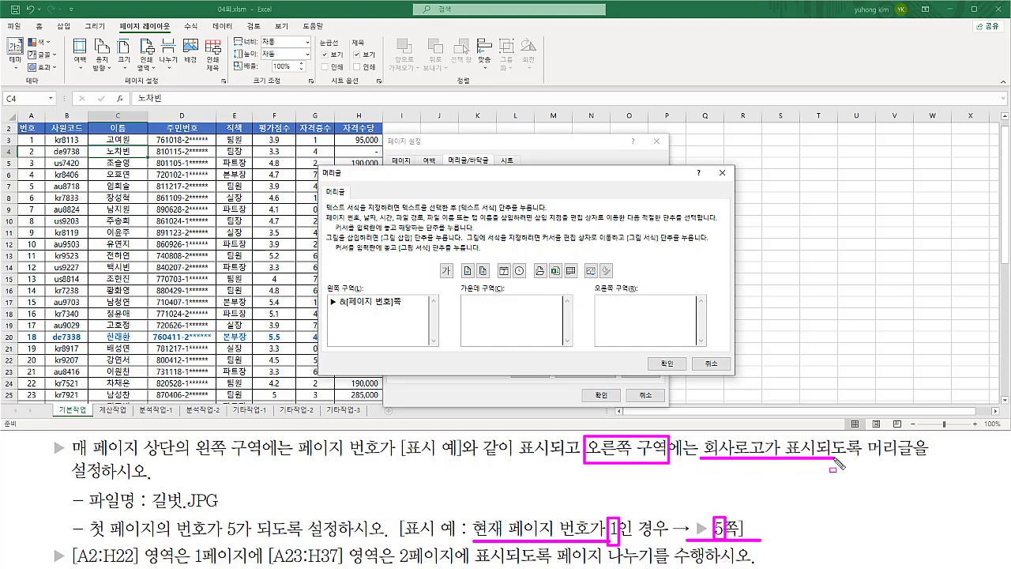
pyautogui.press('Escape')
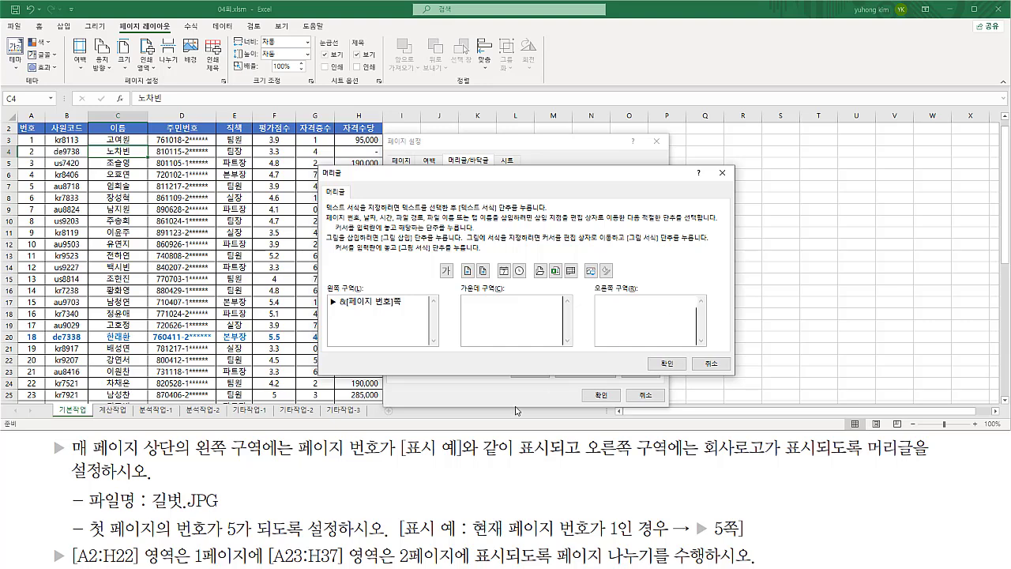
pyautogui.moveTo(698, 455); pyautogui.dragTo(772, 455)
pyautogui.moveTo(142, 511); pyautogui.dragTo(224, 510)
pyautogui.press('Escape')
# Insert the picture 길벗.JPG from C:\길벗컴활1급총정리\엑셀\모의 into the header's right section
pyautogui.click(591, 271)
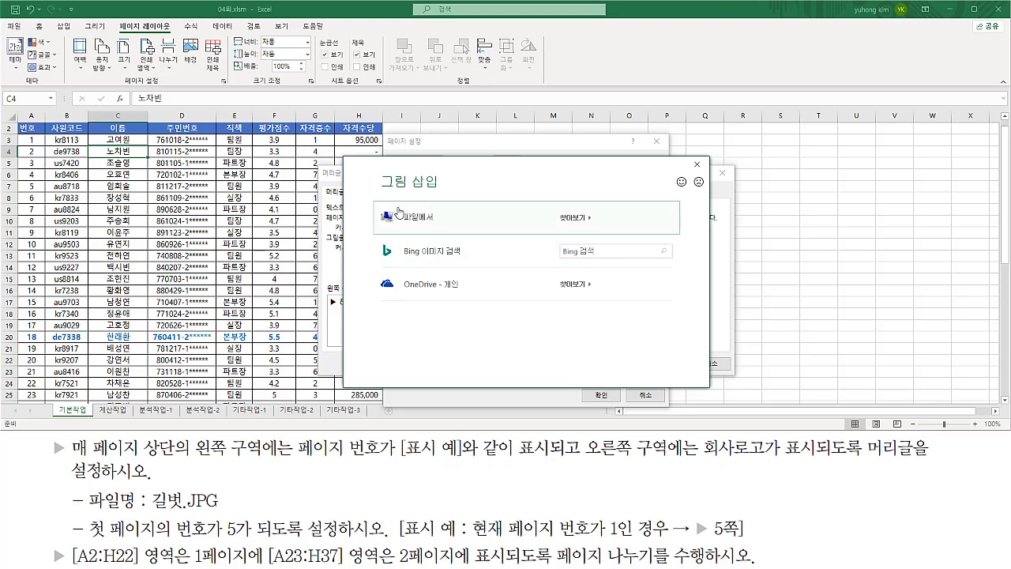
pyautogui.click(581, 223)
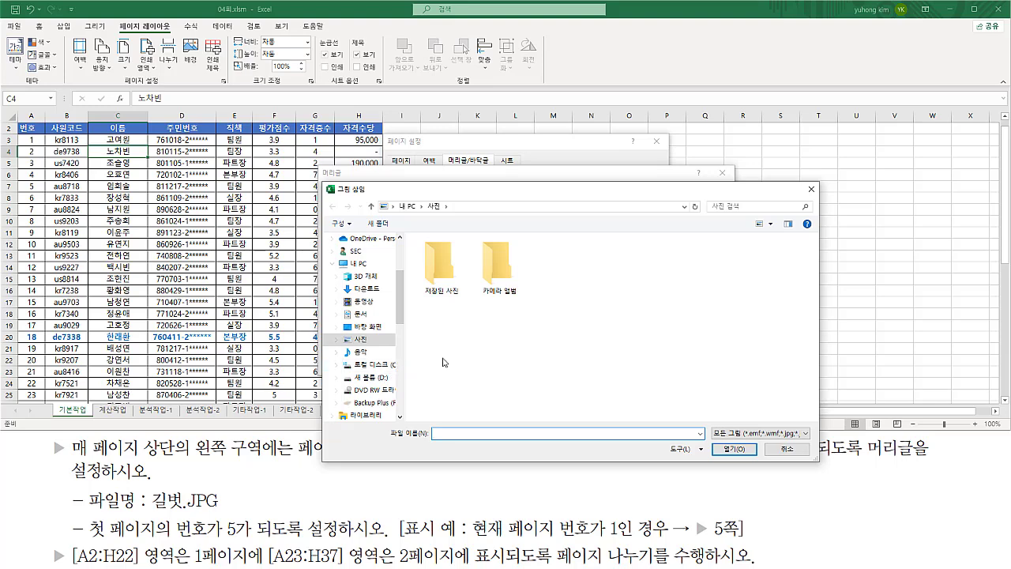
pyautogui.click(387, 365)
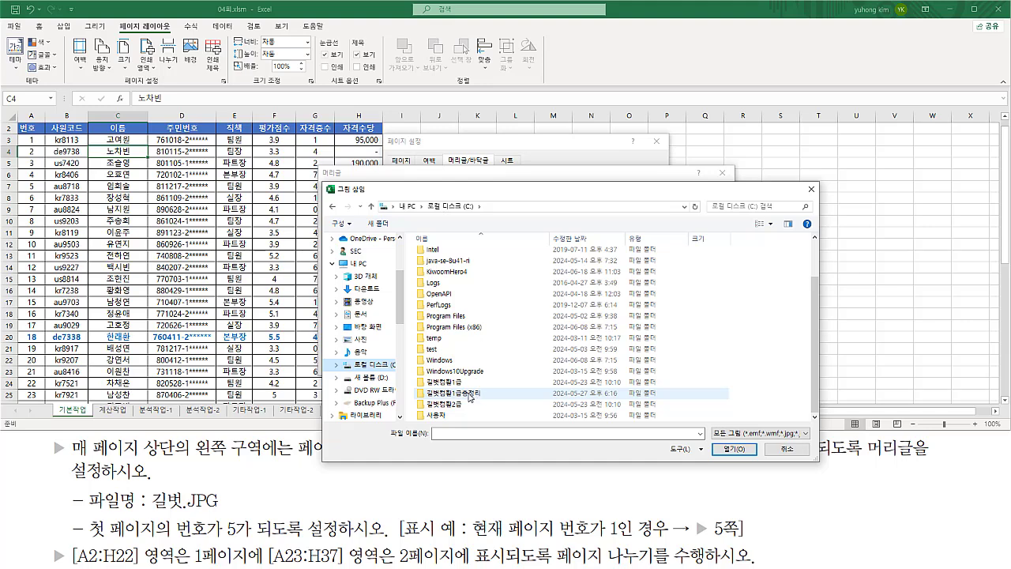
pyautogui.click(474, 398)
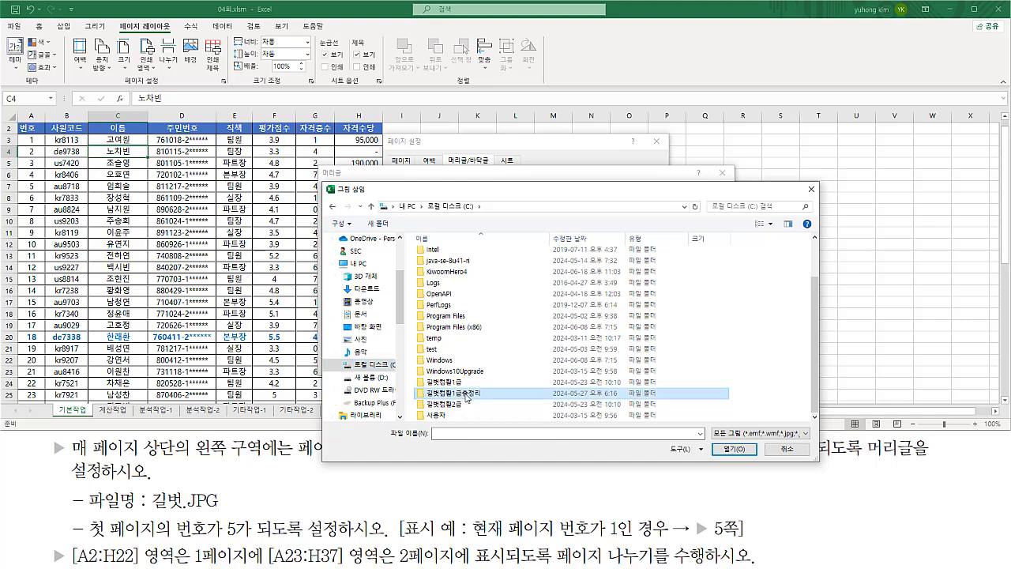
pyautogui.doubleClick(466, 394)
pyautogui.click(471, 281)
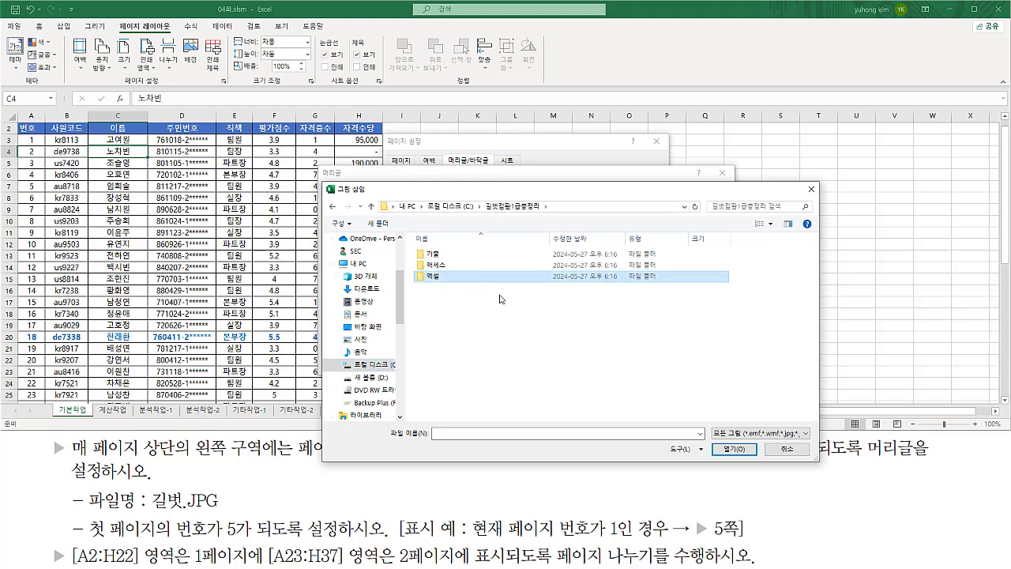
pyautogui.doubleClick(439, 282)
pyautogui.click(453, 267)
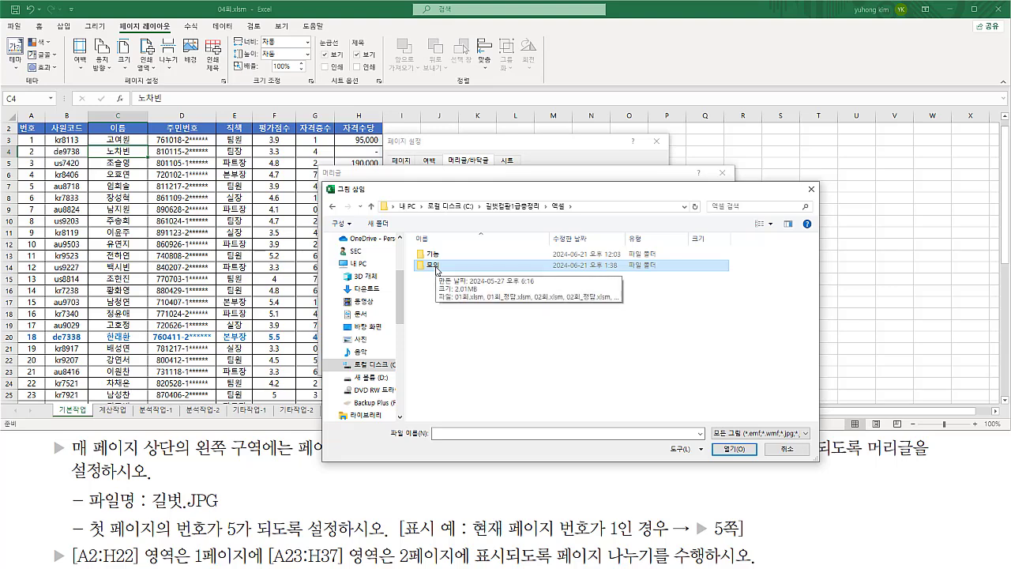
pyautogui.doubleClick(437, 268)
pyautogui.click(463, 286)
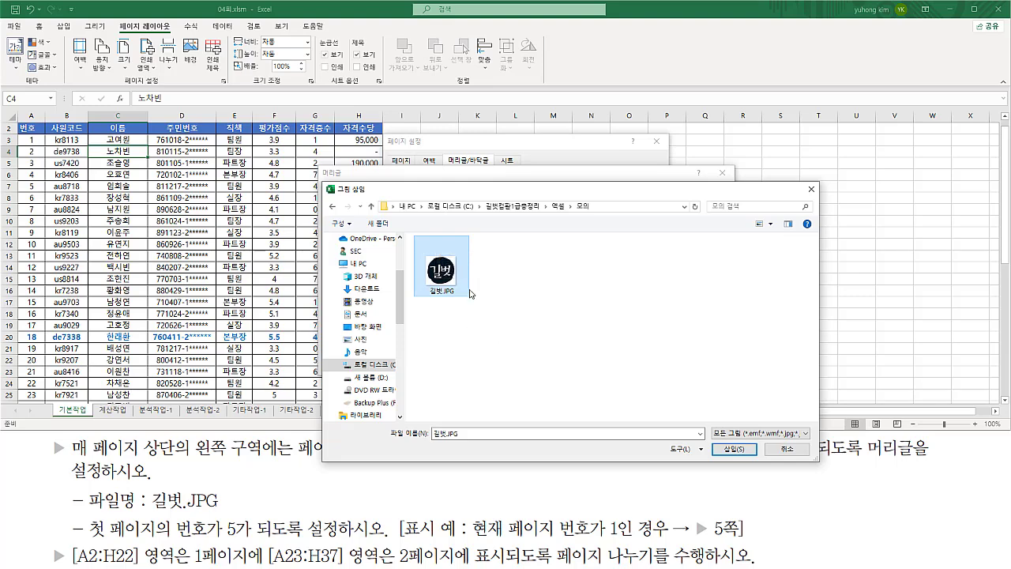
pyautogui.click(740, 449)
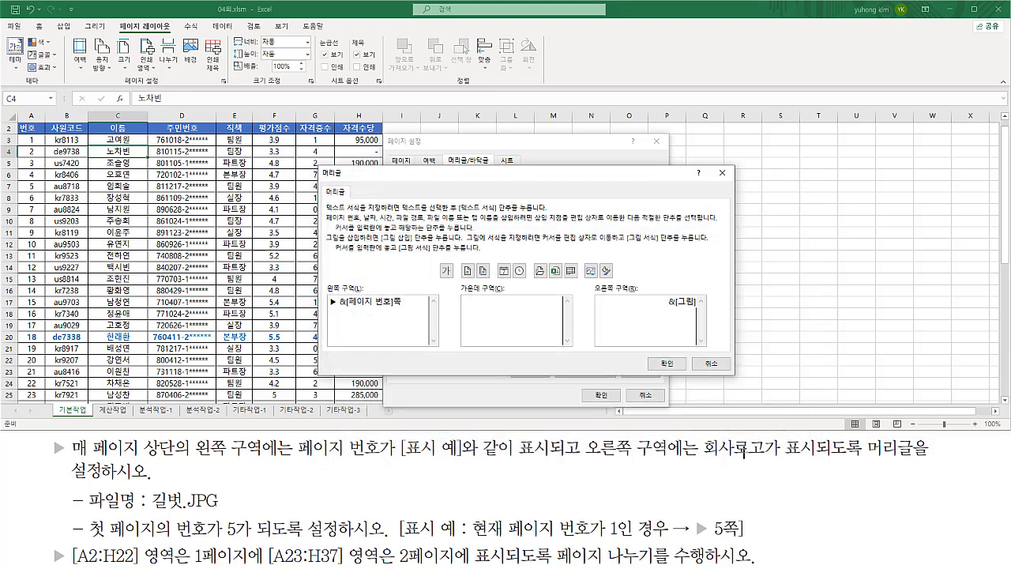
# Confirm the custom header with its page number and logo, and compare its preview with the display example
pyautogui.moveTo(664, 311); pyautogui.dragTo(690, 311)
pyautogui.moveTo(322, 282)
pyautogui.mouseDown()
pyautogui.moveTo(353, 315)
pyautogui.moveTo(419, 316)
pyautogui.moveTo(409, 312)
pyautogui.mouseUp()
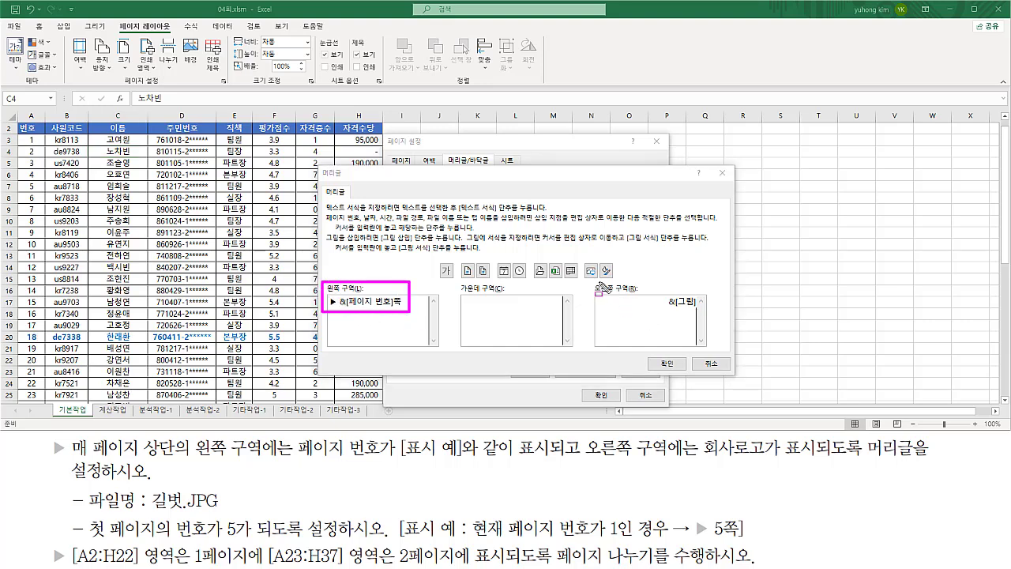
pyautogui.moveTo(594, 282); pyautogui.dragTo(701, 312)
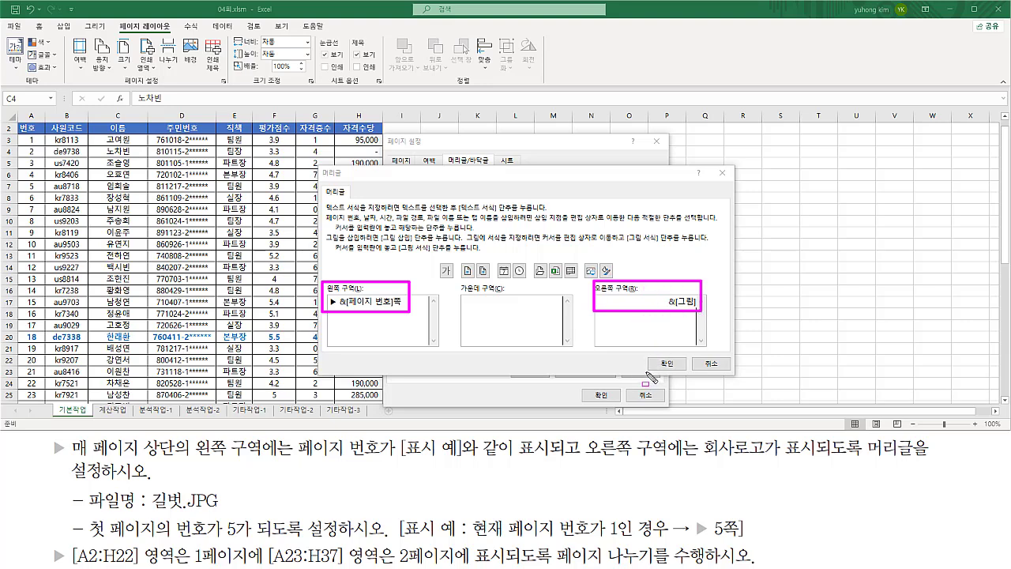
pyautogui.moveTo(645, 368); pyautogui.dragTo(686, 369)
pyautogui.click(672, 365)
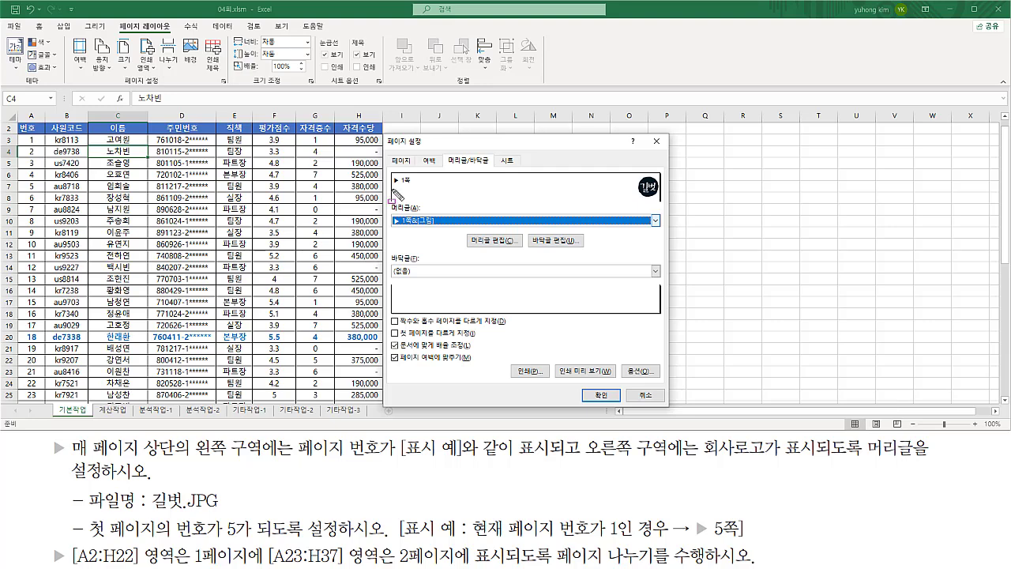
pyautogui.moveTo(393, 187); pyautogui.dragTo(413, 187)
pyautogui.moveTo(629, 172); pyautogui.dragTo(660, 198)
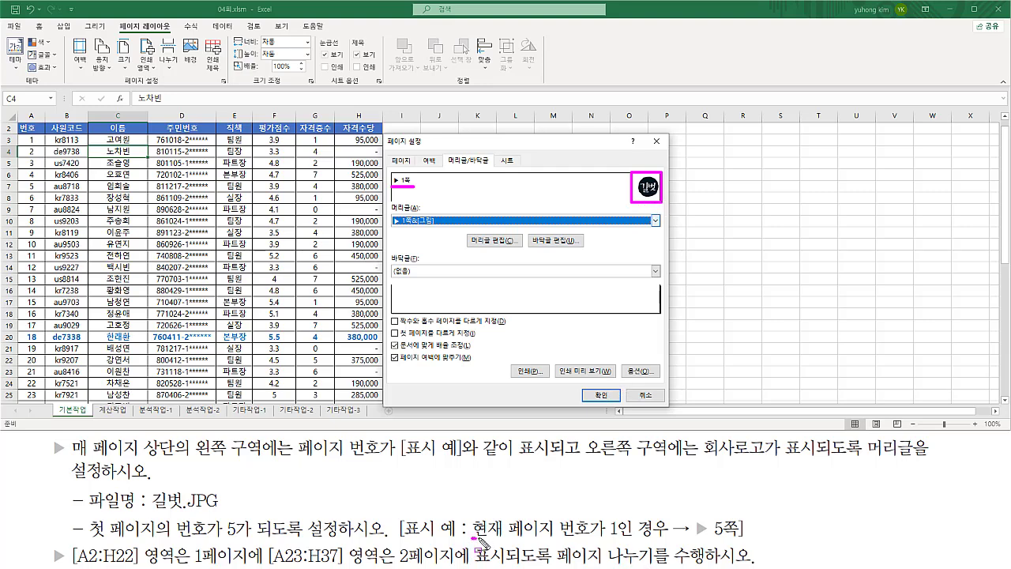
pyautogui.moveTo(472, 536); pyautogui.dragTo(619, 539)
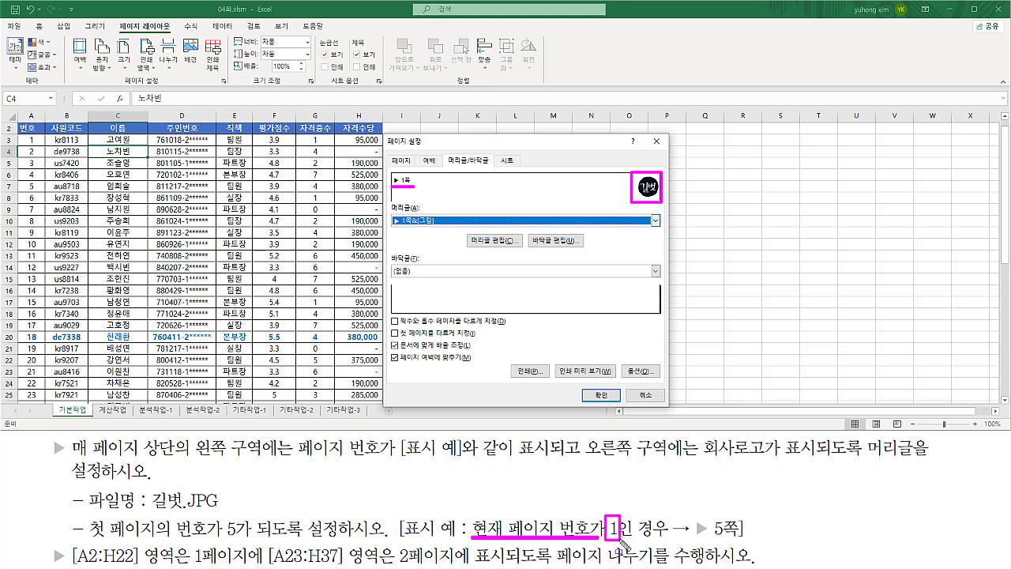
pyautogui.moveTo(710, 536); pyautogui.dragTo(725, 537)
pyautogui.press('Escape')
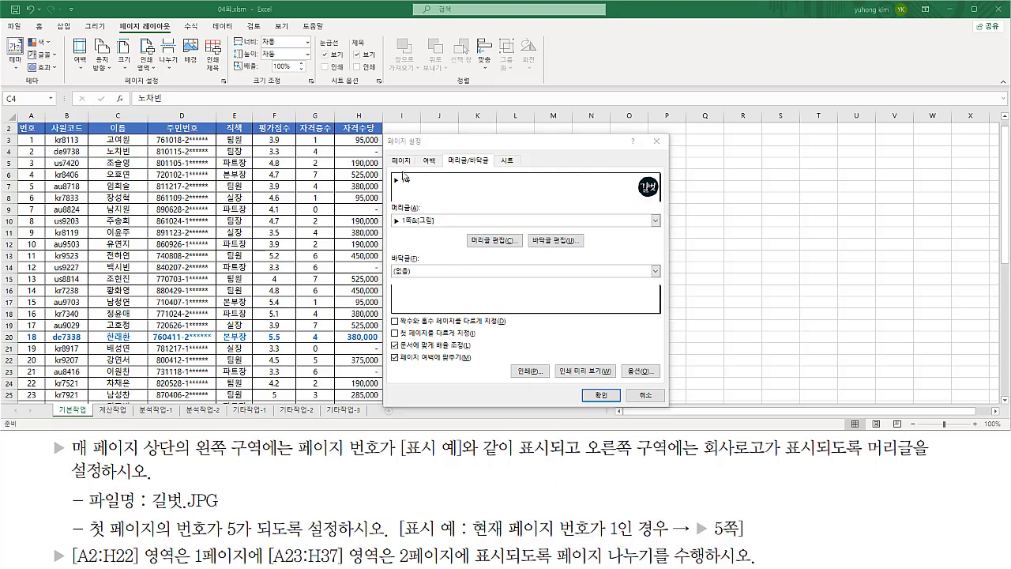
# Set the first page number to 5 in the page settings of the page setup
pyautogui.click(400, 160)
pyautogui.moveTo(389, 154); pyautogui.dragTo(412, 167)
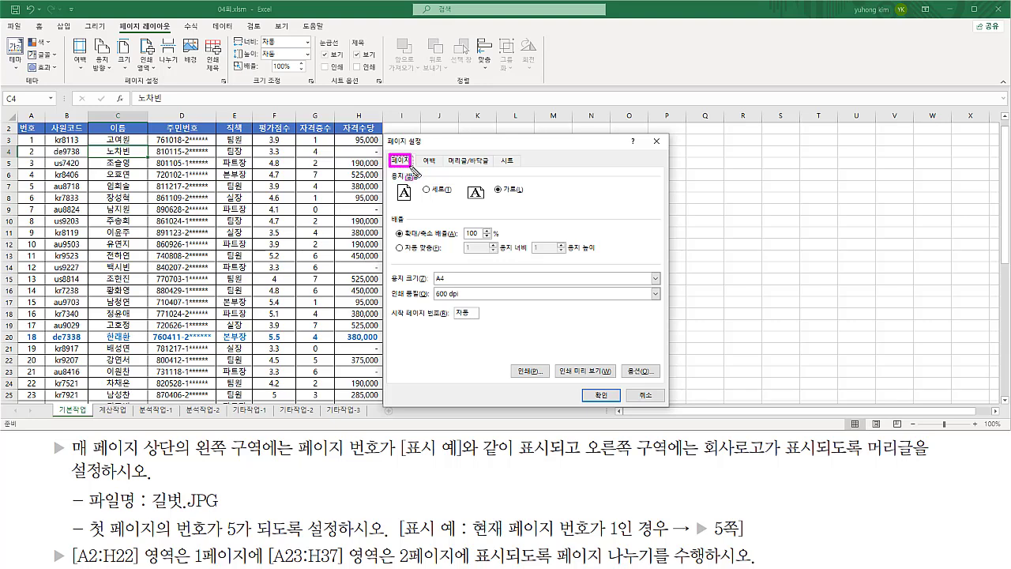
pyautogui.moveTo(390, 322); pyautogui.dragTo(447, 322)
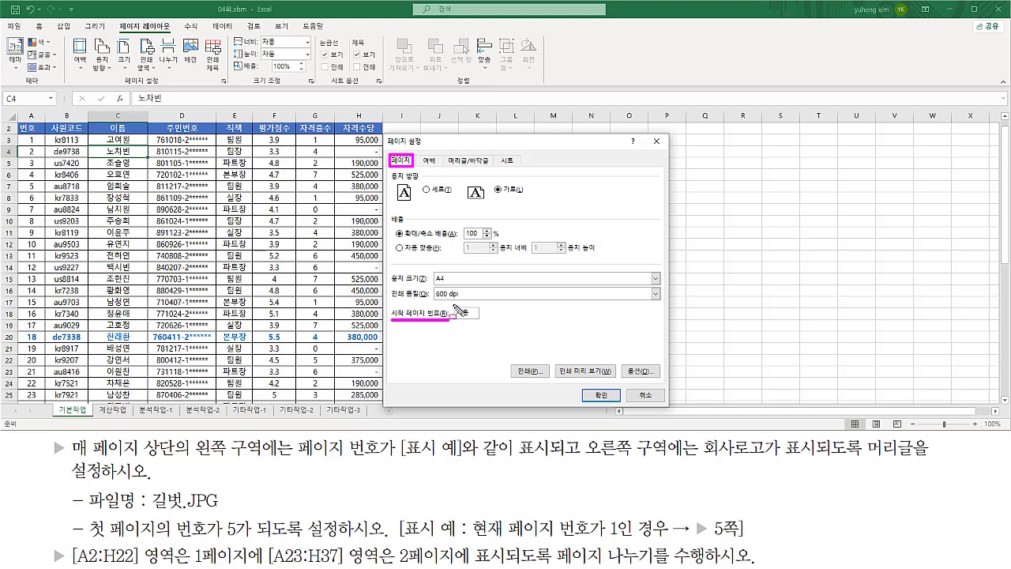
pyautogui.moveTo(454, 306); pyautogui.dragTo(478, 320)
pyautogui.press('Escape')
pyautogui.click(464, 314)
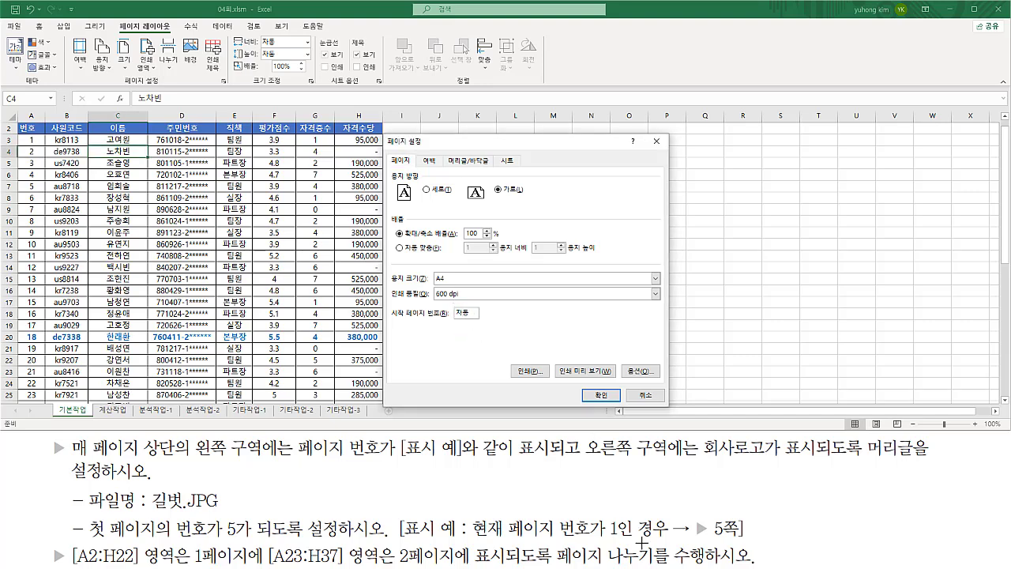
pyautogui.hotkey('ctrl', '2')
pyautogui.moveTo(713, 542); pyautogui.dragTo(736, 541)
pyautogui.press('Escape')
pyautogui.hotkey('ctrl', '2')
pyautogui.moveTo(390, 321); pyautogui.dragTo(462, 322)
pyautogui.moveTo(450, 305); pyautogui.dragTo(481, 321)
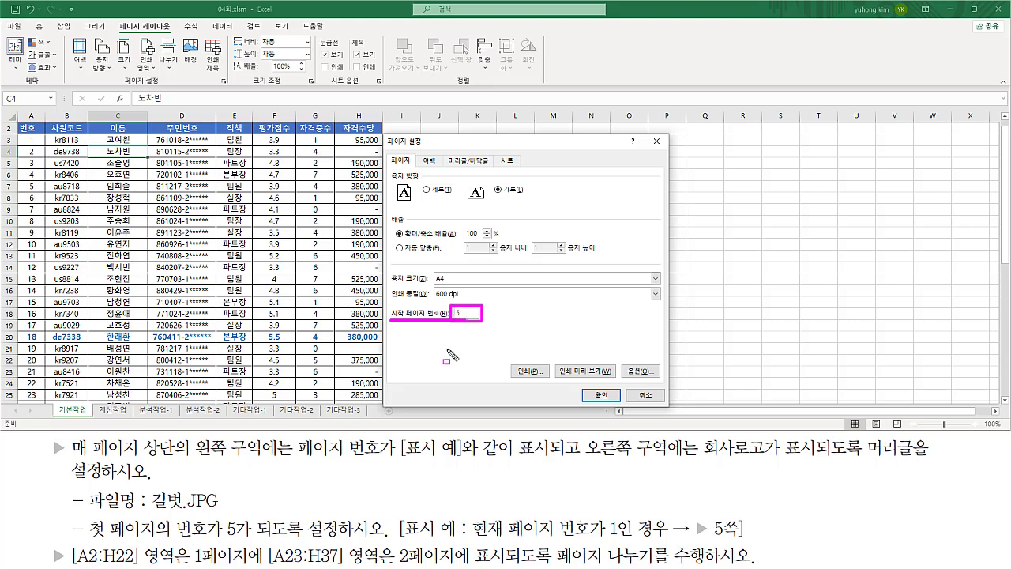
pyautogui.press('Escape')
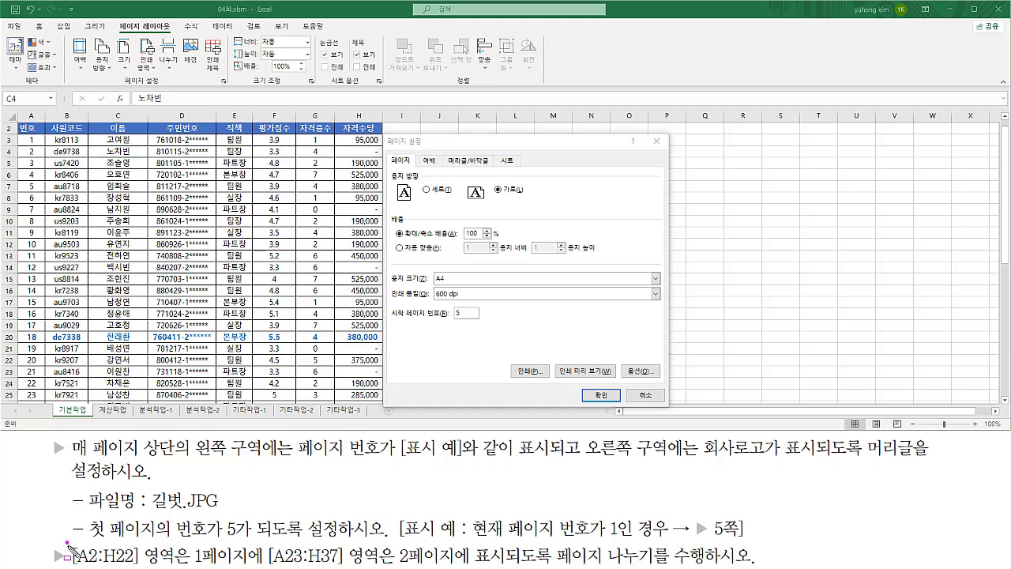
# Read the page break requirement for A2:H22 and A23:H37, and apply the page setup
pyautogui.moveTo(69, 545)
pyautogui.mouseDown()
pyautogui.moveTo(101, 563)
pyautogui.moveTo(460, 565)
pyautogui.mouseUp()
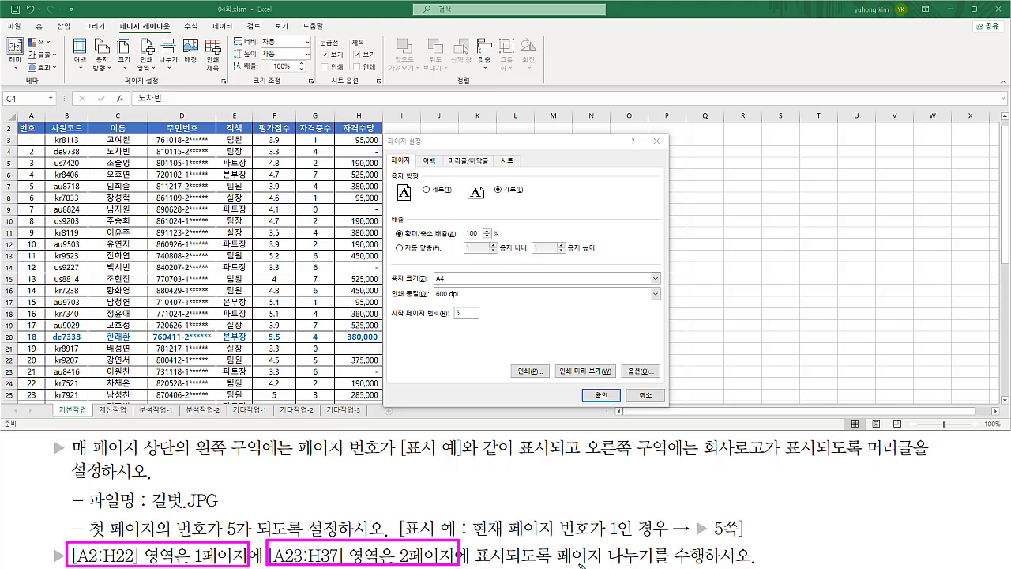
pyautogui.moveTo(556, 566); pyautogui.dragTo(650, 563)
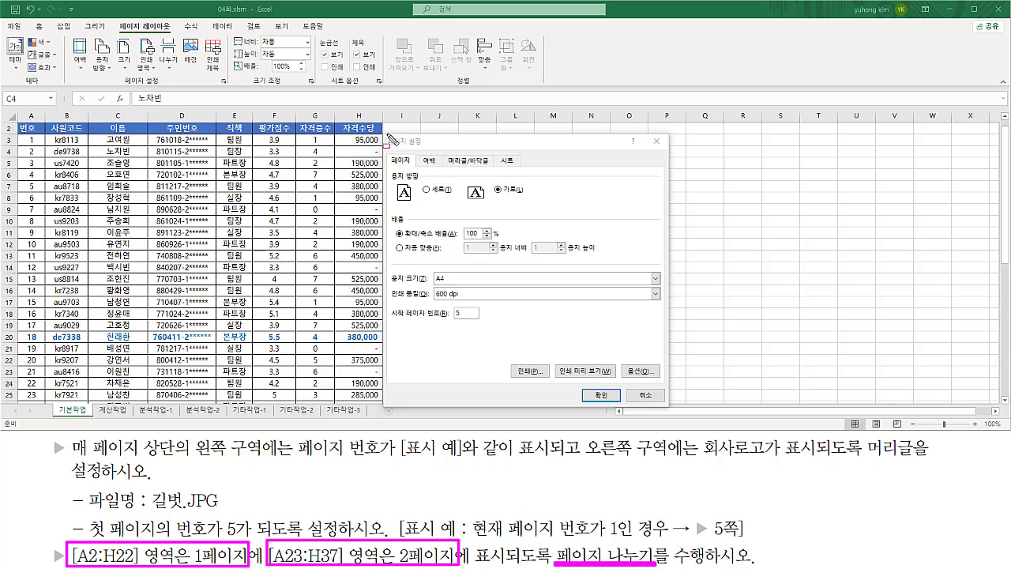
pyautogui.moveTo(384, 134)
pyautogui.mouseDown()
pyautogui.moveTo(624, 395)
pyautogui.moveTo(673, 410)
pyautogui.mouseUp()
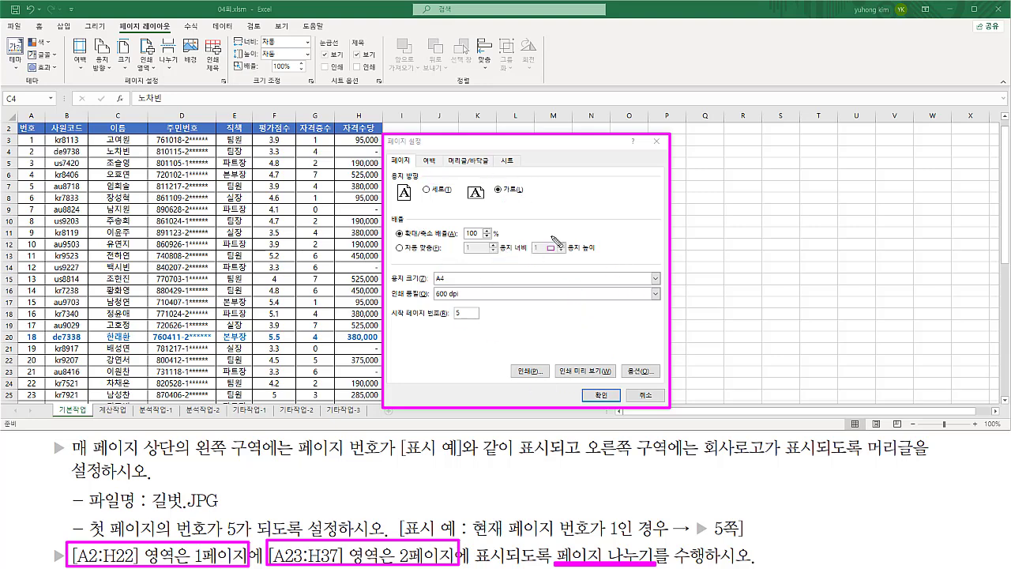
pyautogui.moveTo(581, 388); pyautogui.dragTo(609, 399)
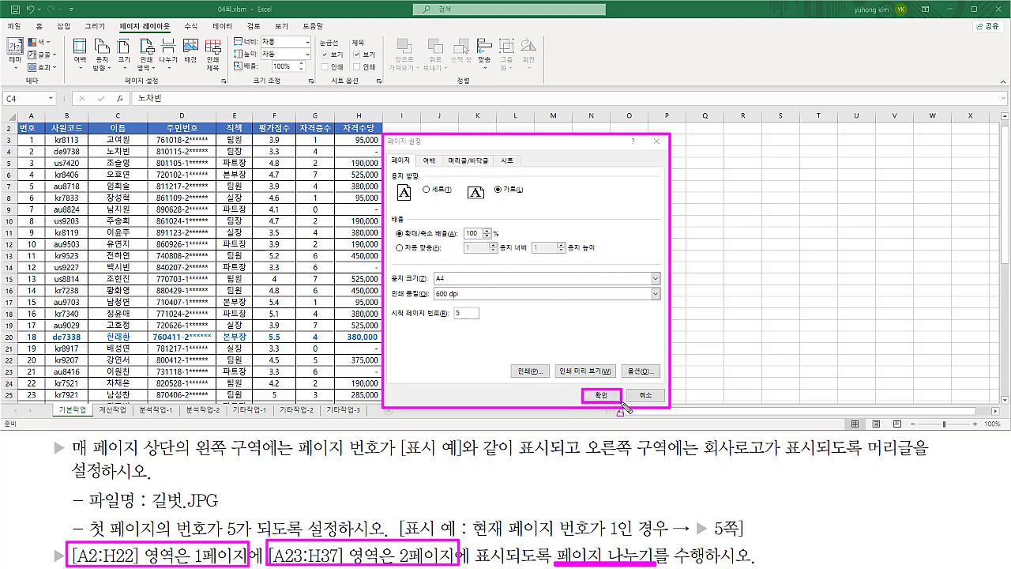
pyautogui.press('Escape')
pyautogui.click(602, 395)
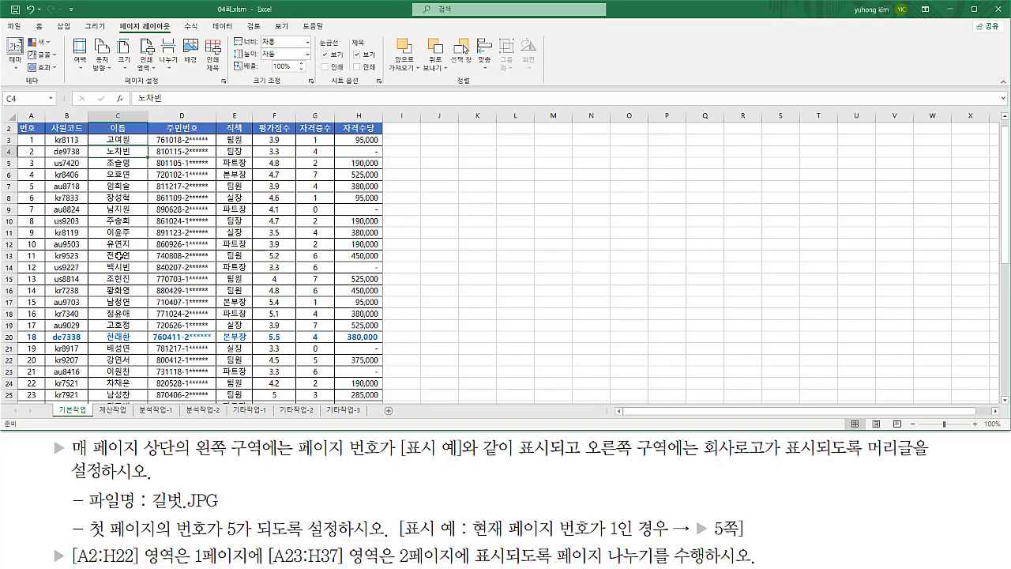
# Zoom in on the sheet and locate cell A23, the start of the second-page range A23:H37 in the task
pyautogui.scroll(4, 67, 267)
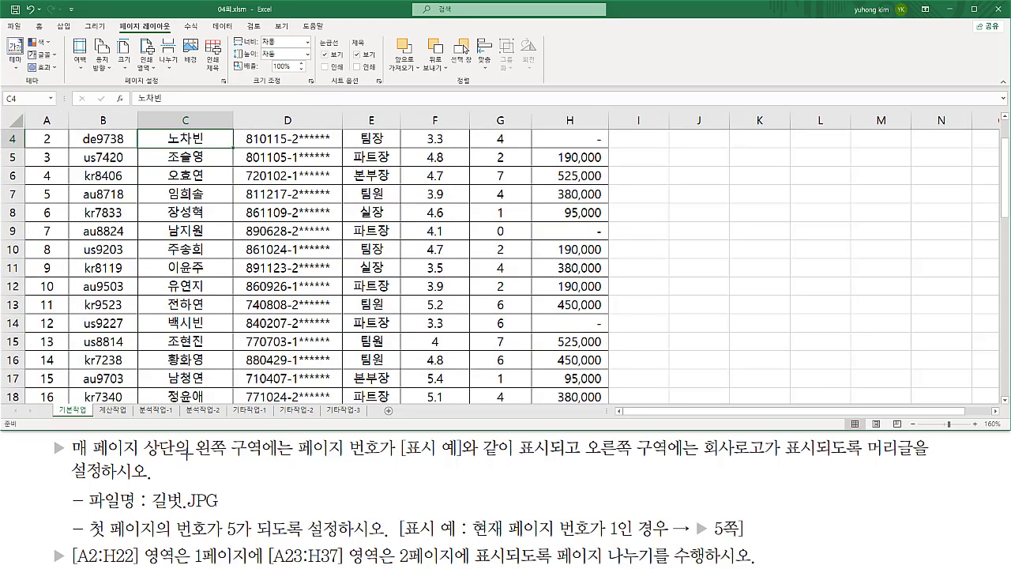
pyautogui.moveTo(267, 542); pyautogui.dragTo(305, 564)
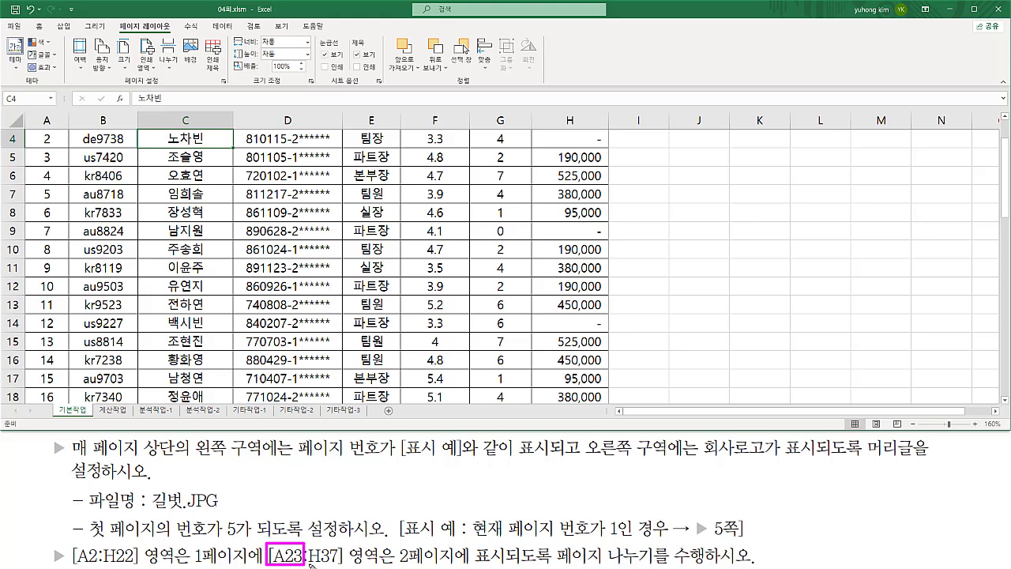
pyautogui.moveTo(394, 566); pyautogui.dragTo(509, 565)
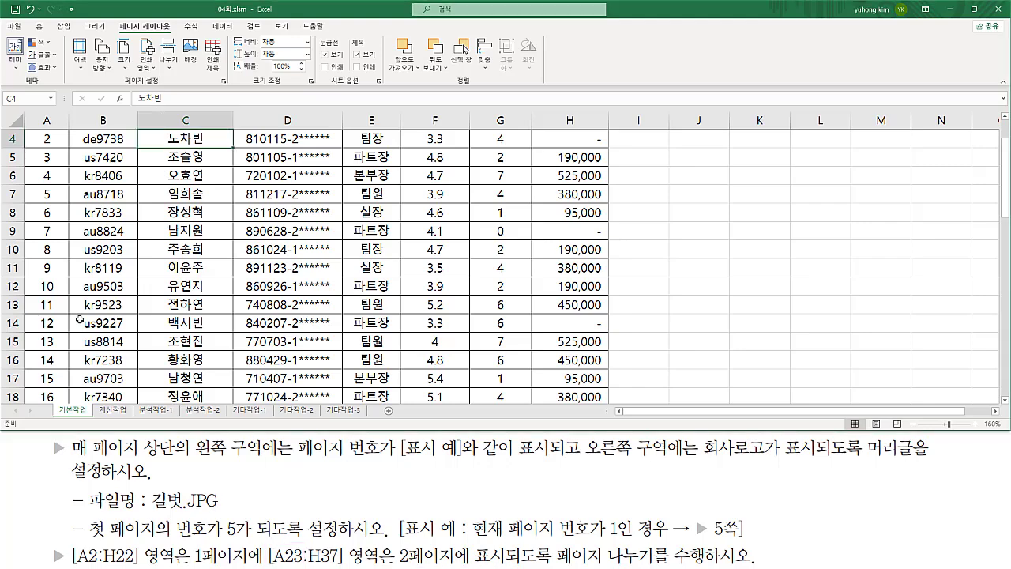
pyautogui.scroll(-2, 73, 327)
pyautogui.scroll(-1, 72, 327)
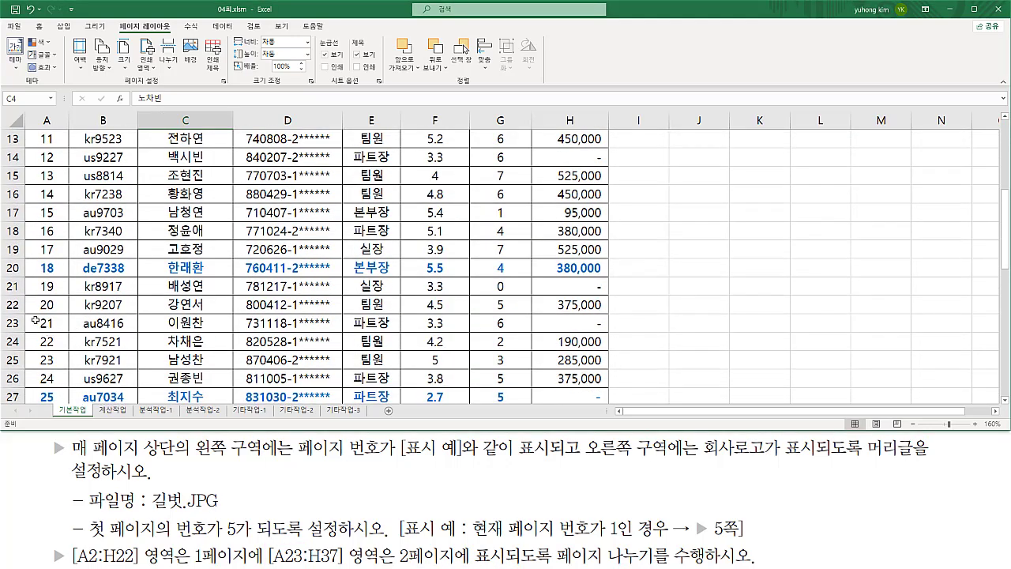
pyautogui.moveTo(27, 313); pyautogui.dragTo(61, 333)
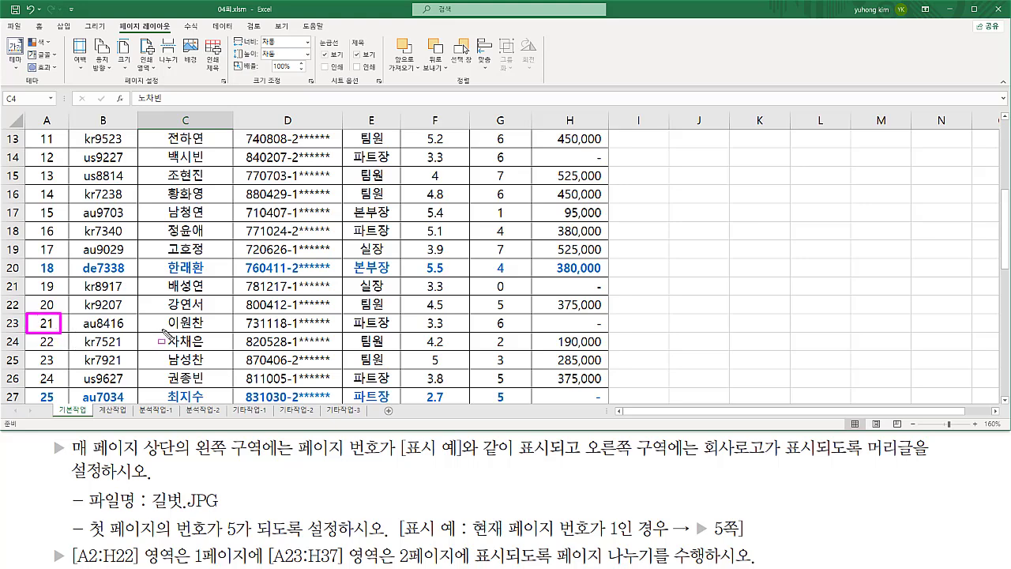
pyautogui.moveTo(160, 332); pyautogui.dragTo(222, 333)
pyautogui.press('Escape')
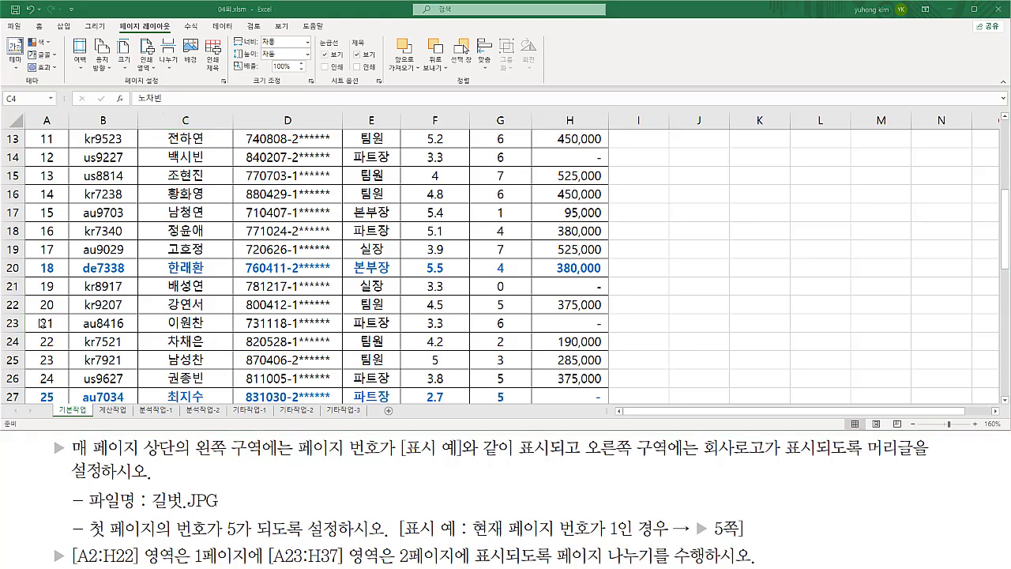
pyautogui.moveTo(29, 314); pyautogui.dragTo(61, 332)
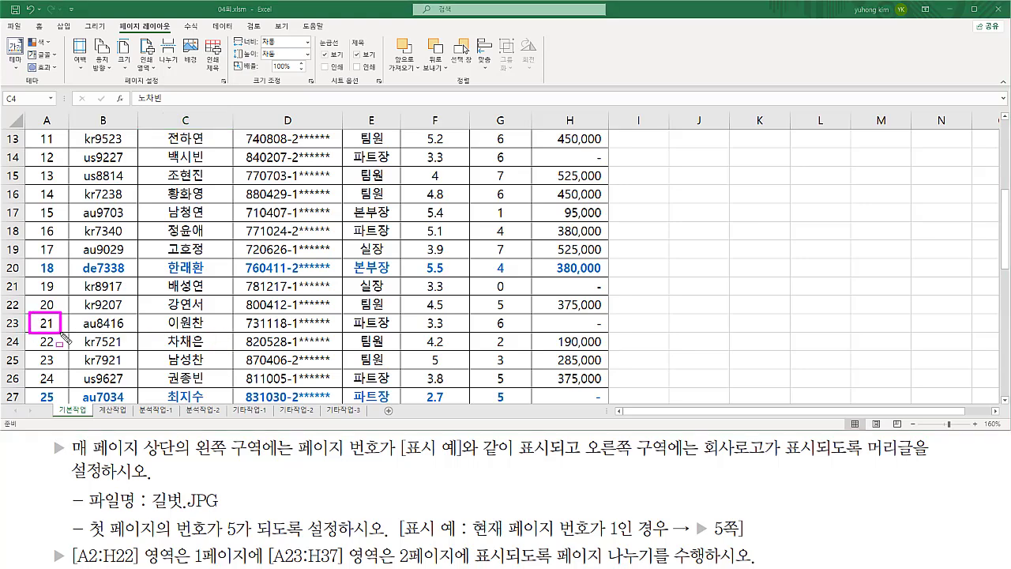
pyautogui.press('Escape')
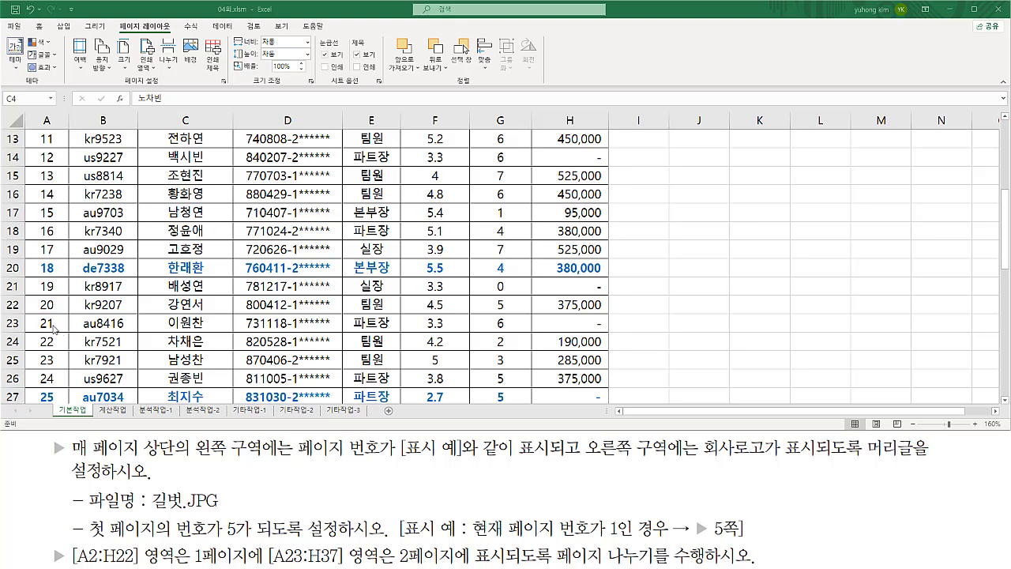
# Insert a page break at cell A23 so the second printed page starts with row 23
pyautogui.click(56, 330)
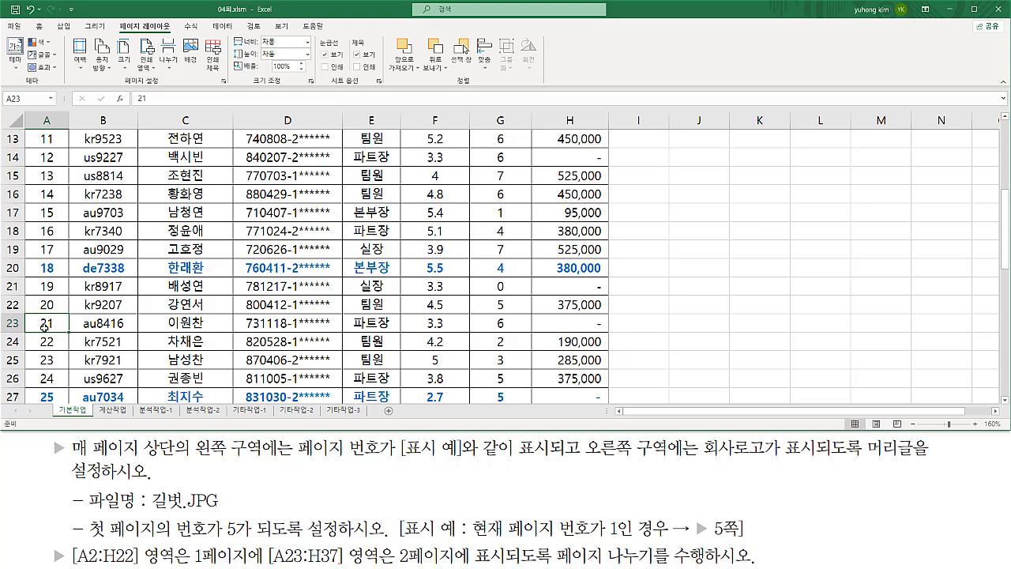
pyautogui.moveTo(111, 20); pyautogui.dragTo(175, 34)
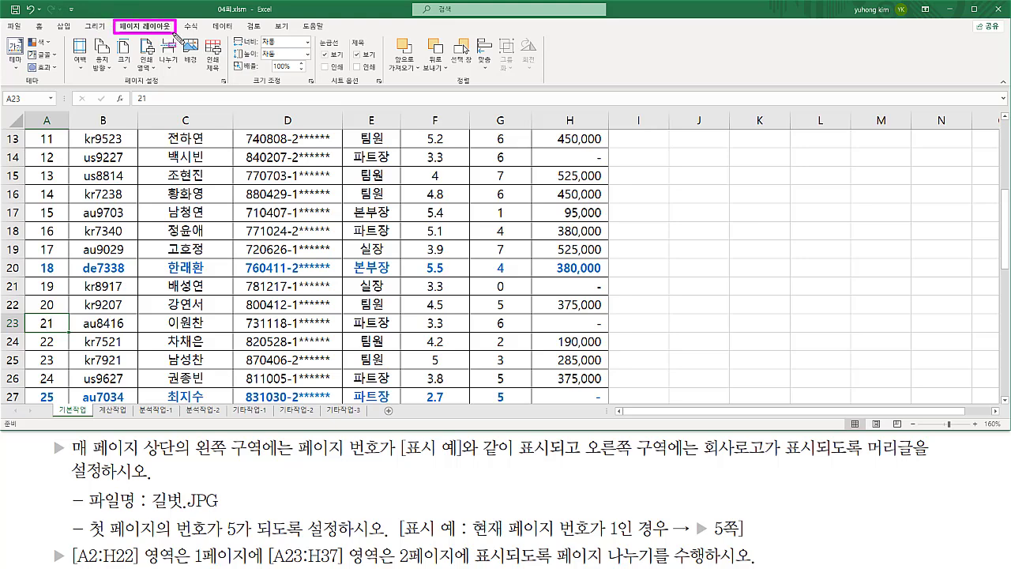
pyautogui.moveTo(120, 87); pyautogui.dragTo(167, 87)
pyautogui.moveTo(157, 36); pyautogui.dragTo(178, 69)
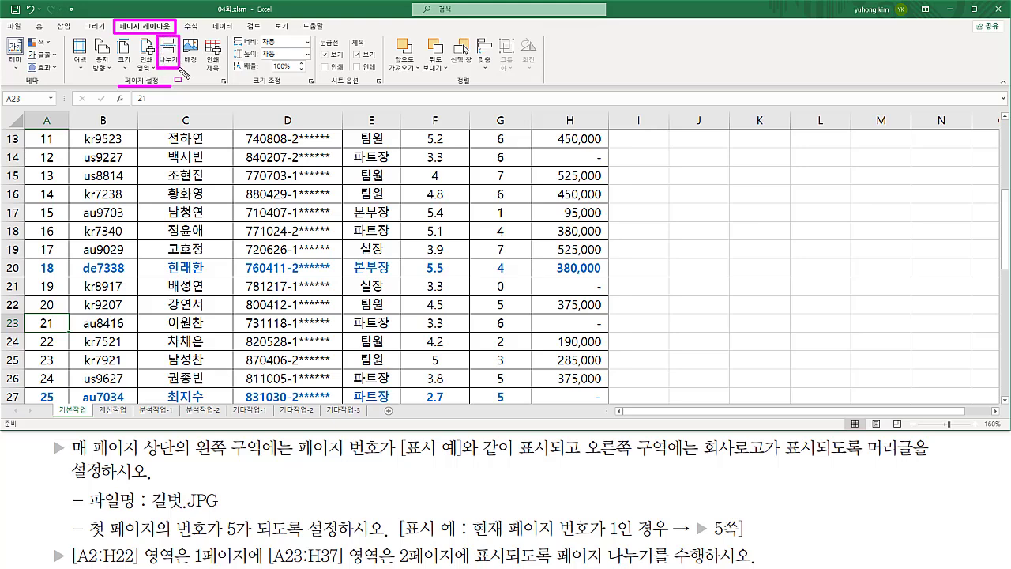
pyautogui.press('Escape')
pyautogui.click(171, 66)
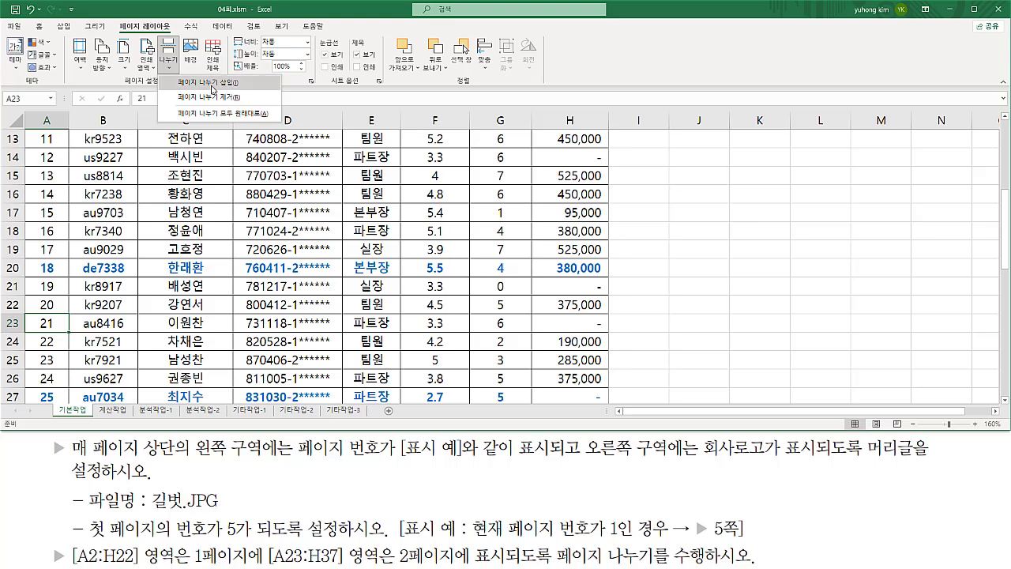
pyautogui.click(211, 82)
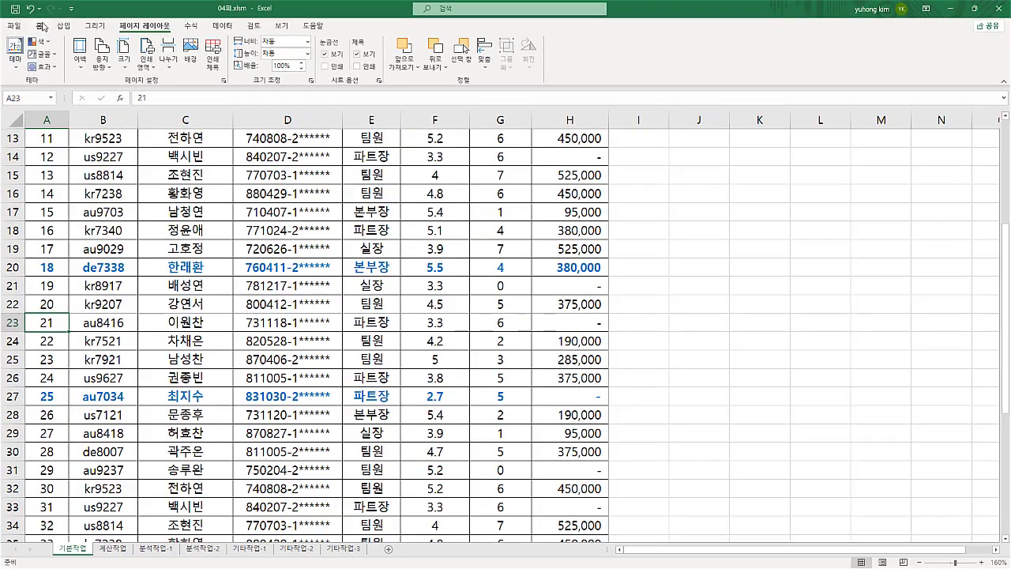
# Open the print preview and check the table's horizontal and vertical centering on the first page
pyautogui.click(17, 30)
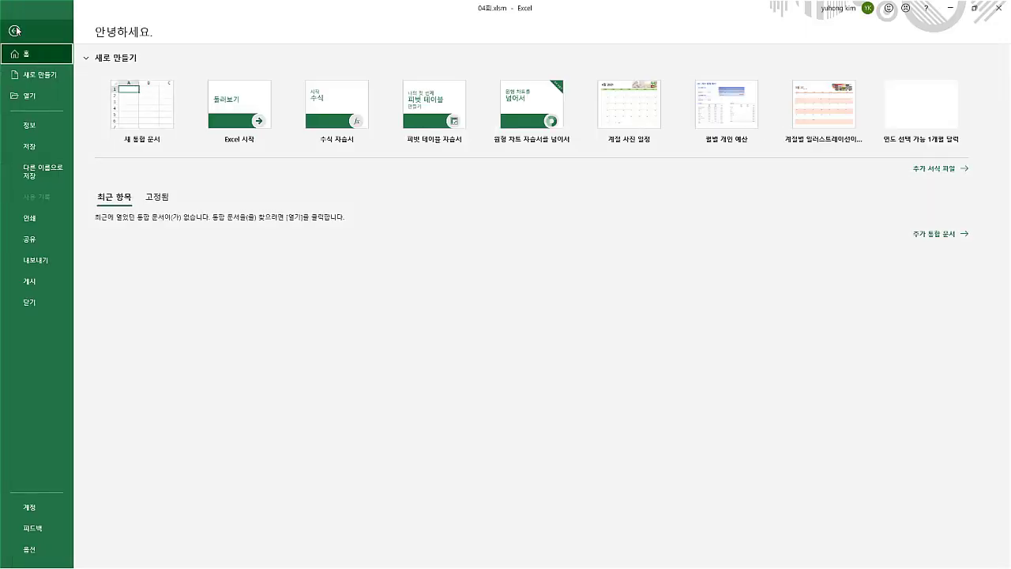
pyautogui.click(40, 223)
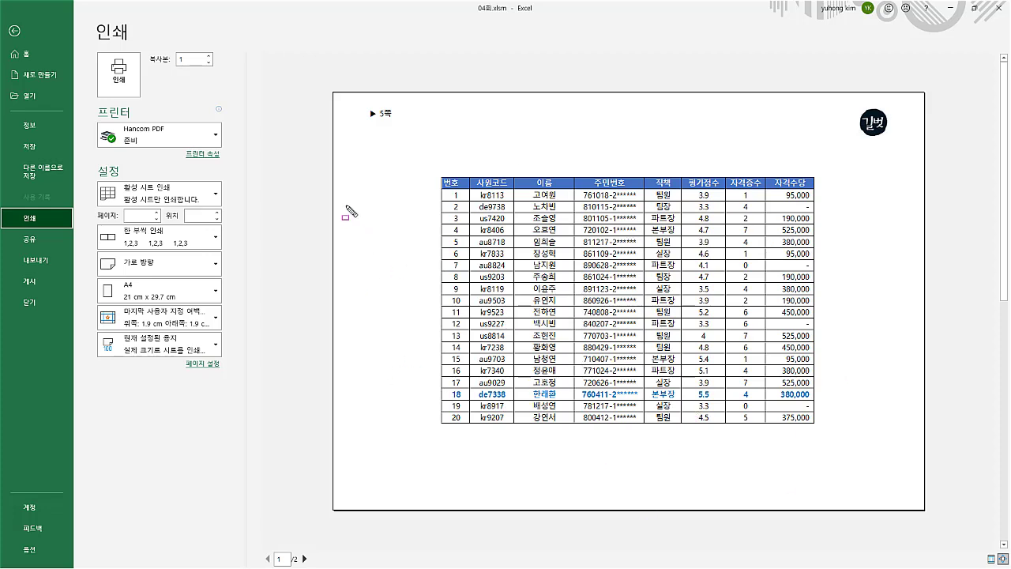
pyautogui.moveTo(339, 206)
pyautogui.mouseDown()
pyautogui.moveTo(343, 255)
pyautogui.moveTo(430, 341)
pyautogui.mouseUp()
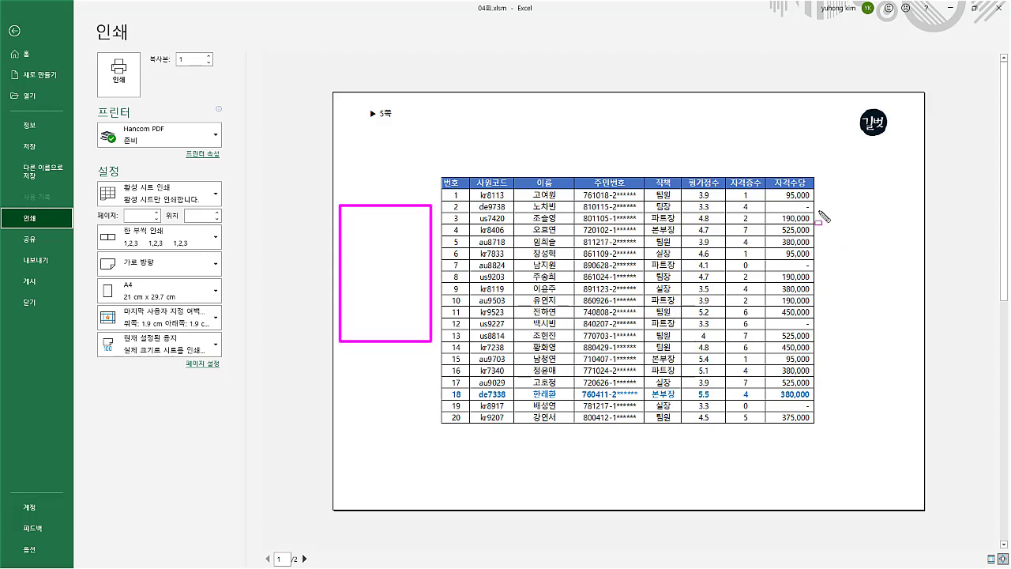
pyautogui.moveTo(816, 208)
pyautogui.mouseDown()
pyautogui.moveTo(851, 282)
pyautogui.moveTo(924, 325)
pyautogui.mouseUp()
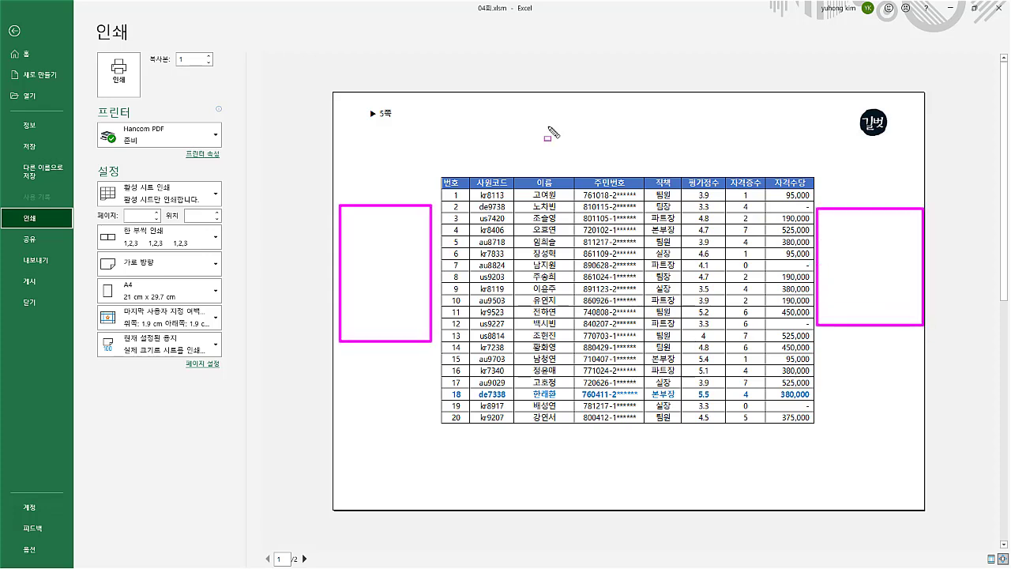
pyautogui.moveTo(488, 94); pyautogui.dragTo(641, 173)
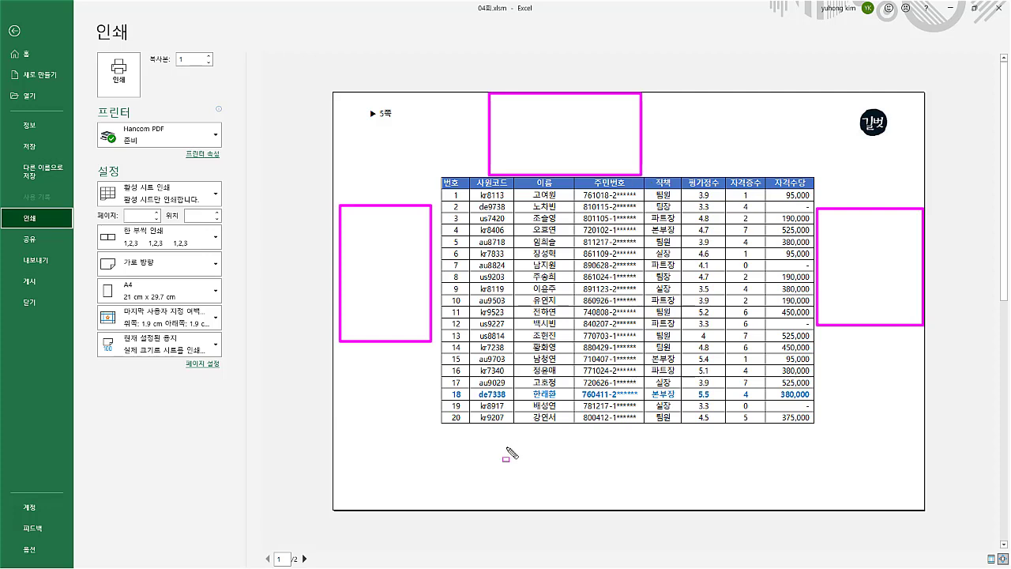
pyautogui.moveTo(489, 427); pyautogui.dragTo(636, 506)
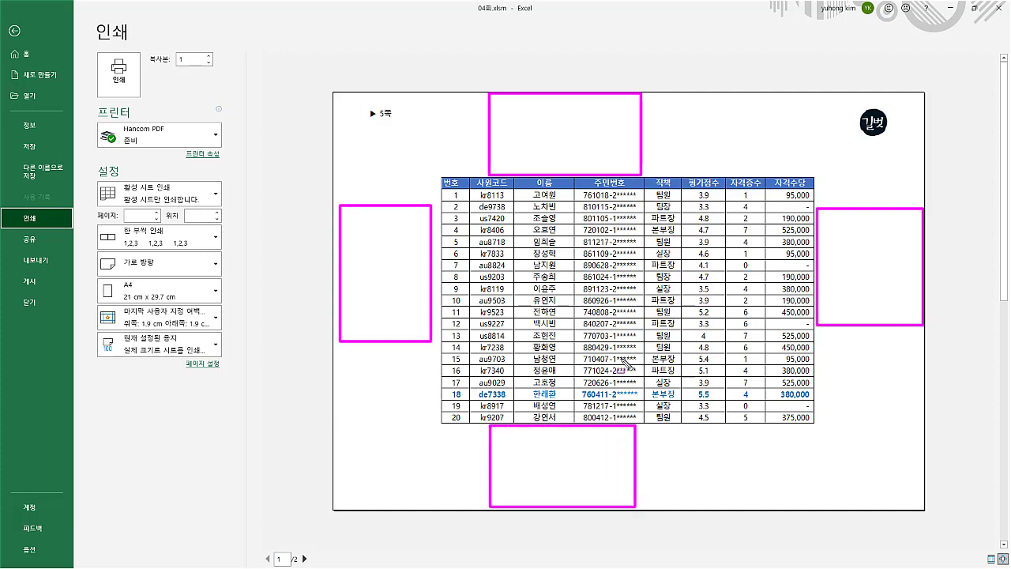
pyautogui.press('Escape')
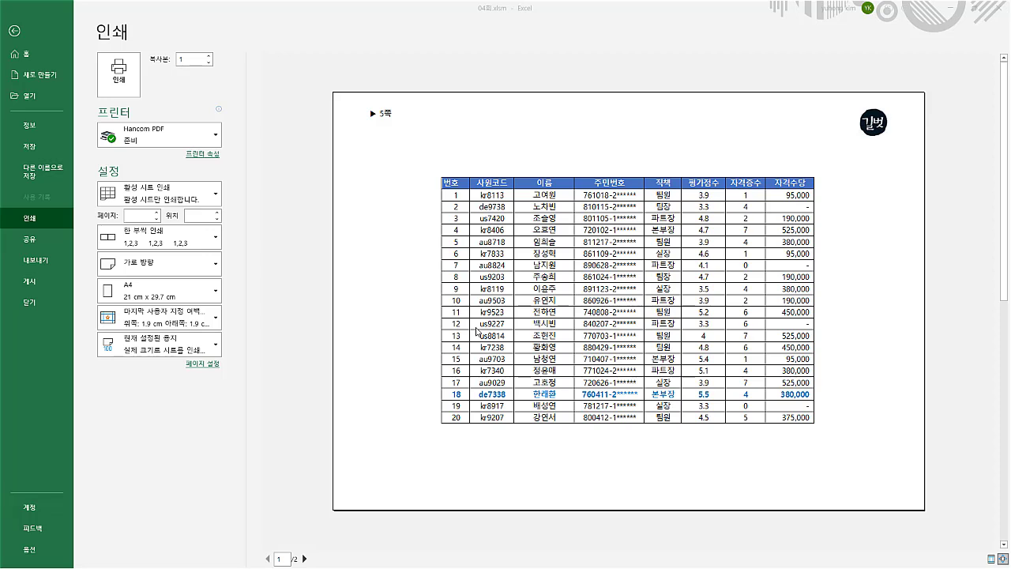
# Preview the second page and examine its first record and the repeated title row above the data
pyautogui.moveTo(247, 546); pyautogui.dragTo(323, 566)
pyautogui.press('Escape')
pyautogui.click(305, 559)
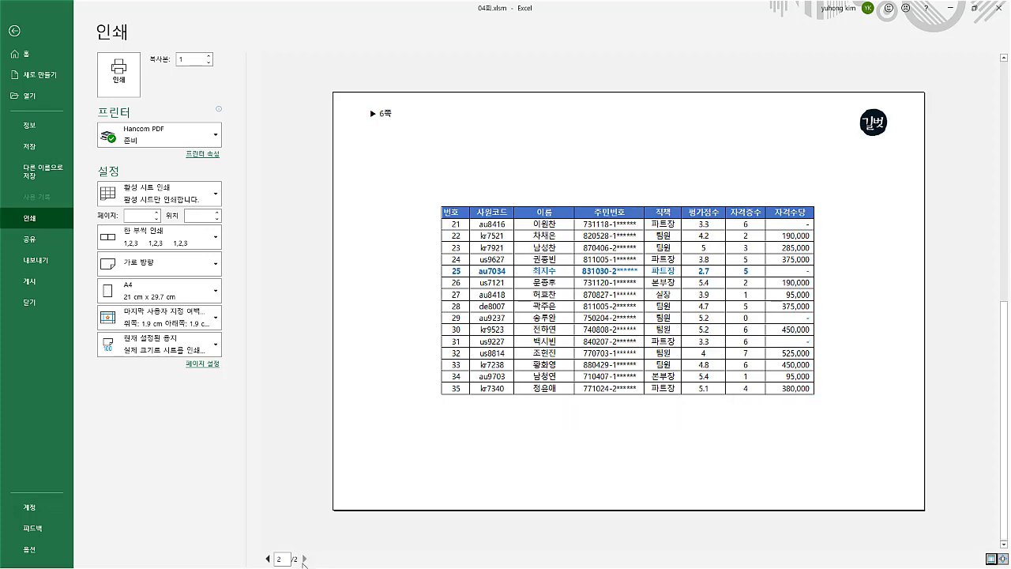
pyautogui.hotkey('ctrl', '2')
pyautogui.moveTo(444, 229); pyautogui.dragTo(464, 228)
pyautogui.moveTo(527, 229)
pyautogui.mouseDown()
pyautogui.moveTo(562, 229)
pyautogui.moveTo(562, 219)
pyautogui.mouseUp()
pyautogui.moveTo(258, 546); pyautogui.dragTo(315, 567)
pyautogui.moveTo(447, 402); pyautogui.dragTo(454, 407)
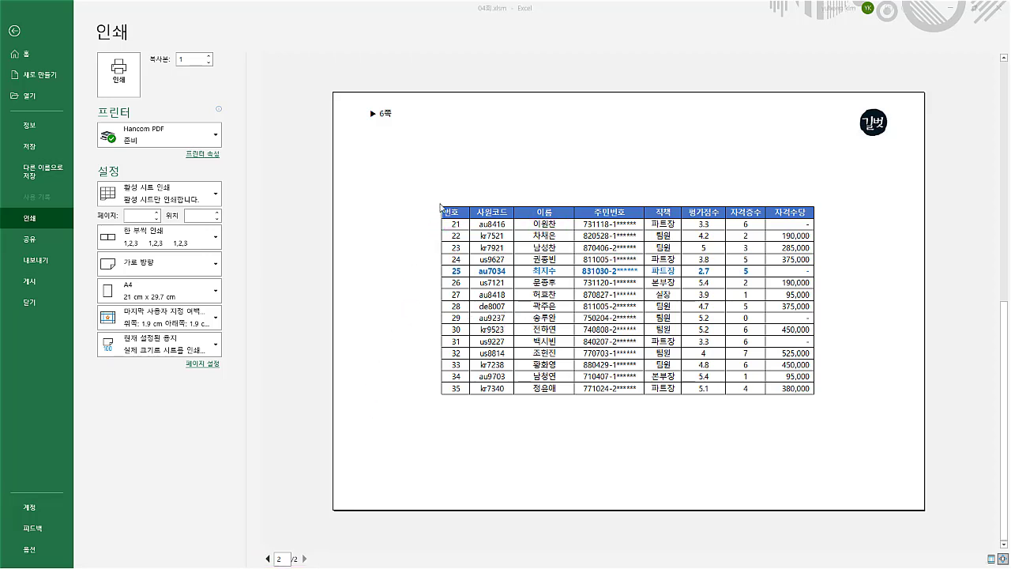
pyautogui.moveTo(438, 200)
pyautogui.mouseDown()
pyautogui.moveTo(565, 219)
pyautogui.moveTo(823, 229)
pyautogui.mouseUp()
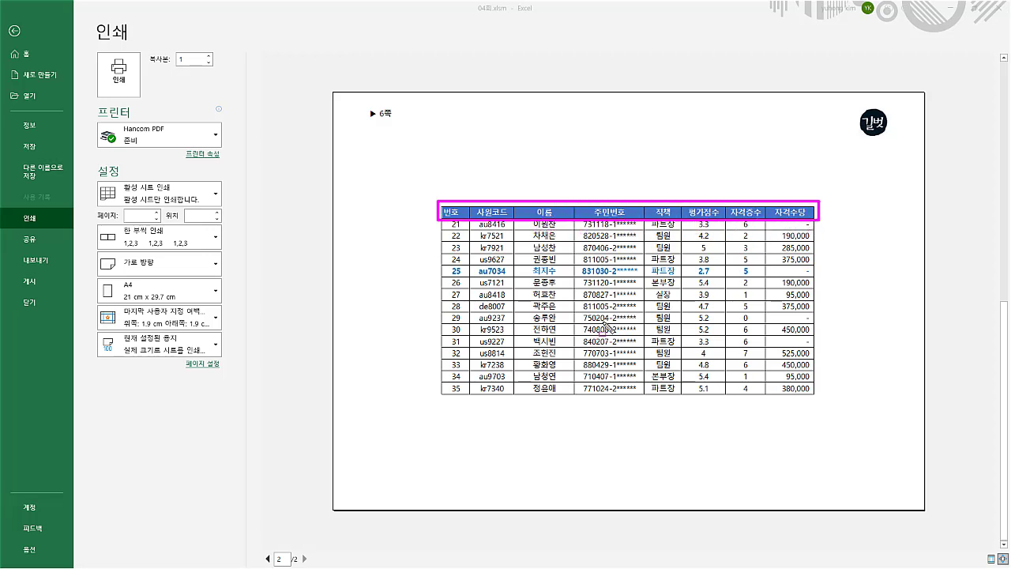
pyautogui.moveTo(259, 548); pyautogui.dragTo(324, 566)
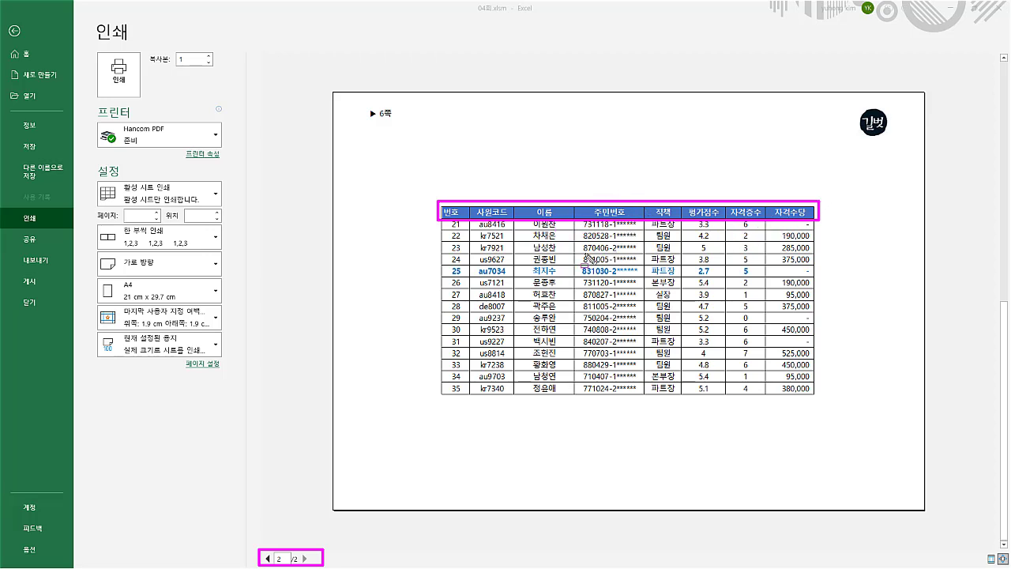
pyautogui.press('Escape')
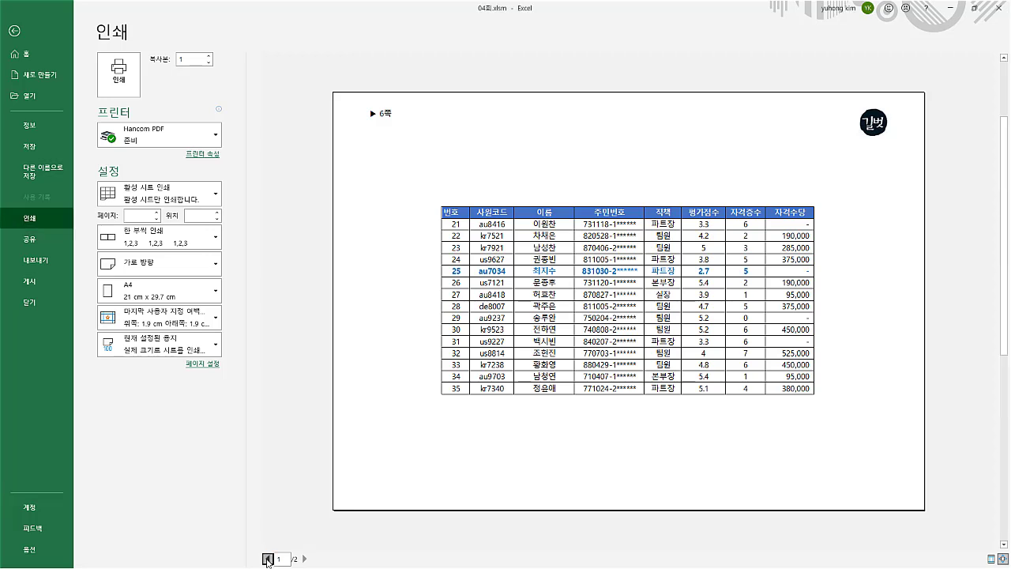
# Return to the first page of the preview and check the header's page number and company logo
pyautogui.click(267, 558)
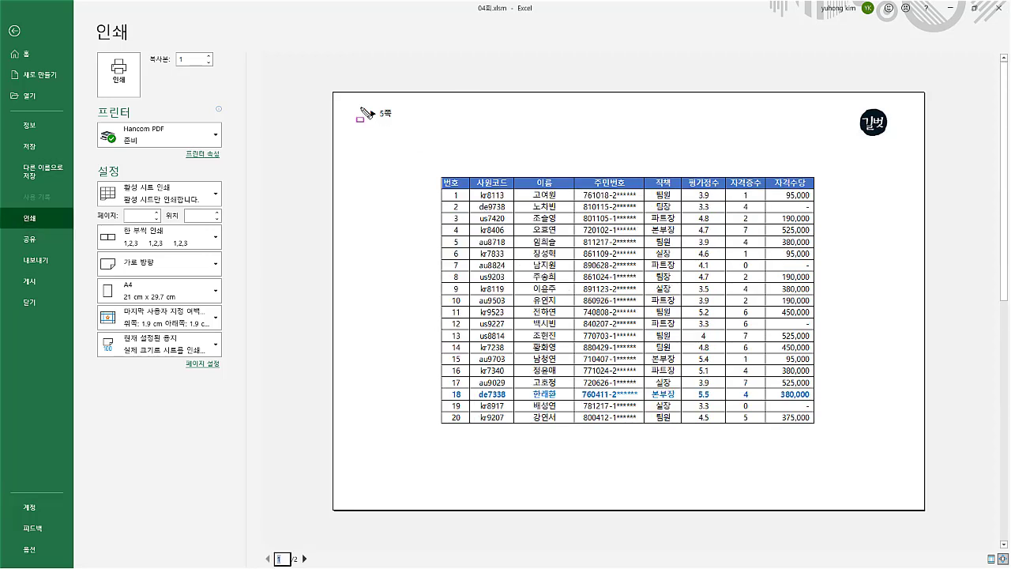
pyautogui.moveTo(360, 103); pyautogui.dragTo(414, 125)
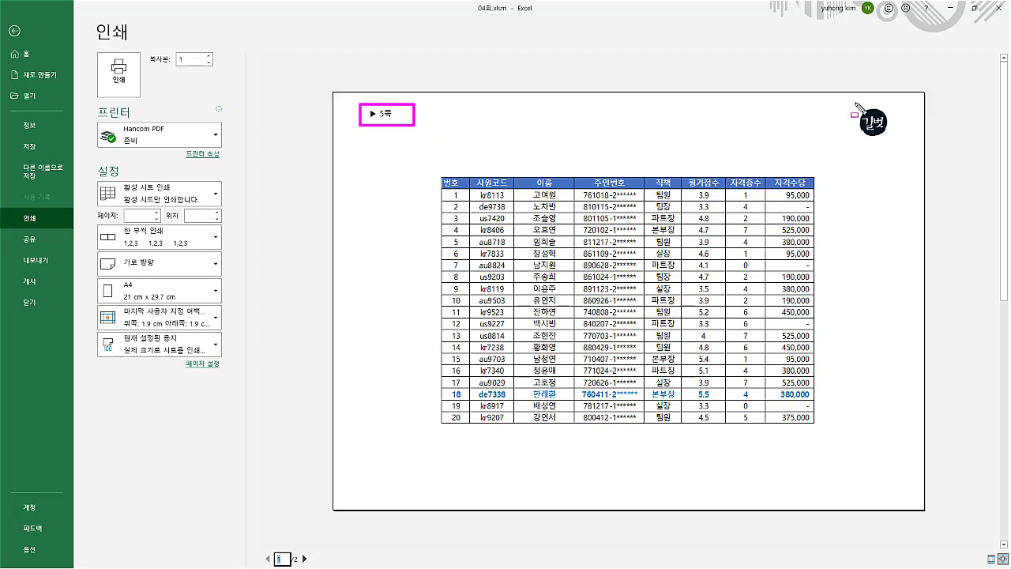
pyautogui.moveTo(853, 101); pyautogui.dragTo(901, 142)
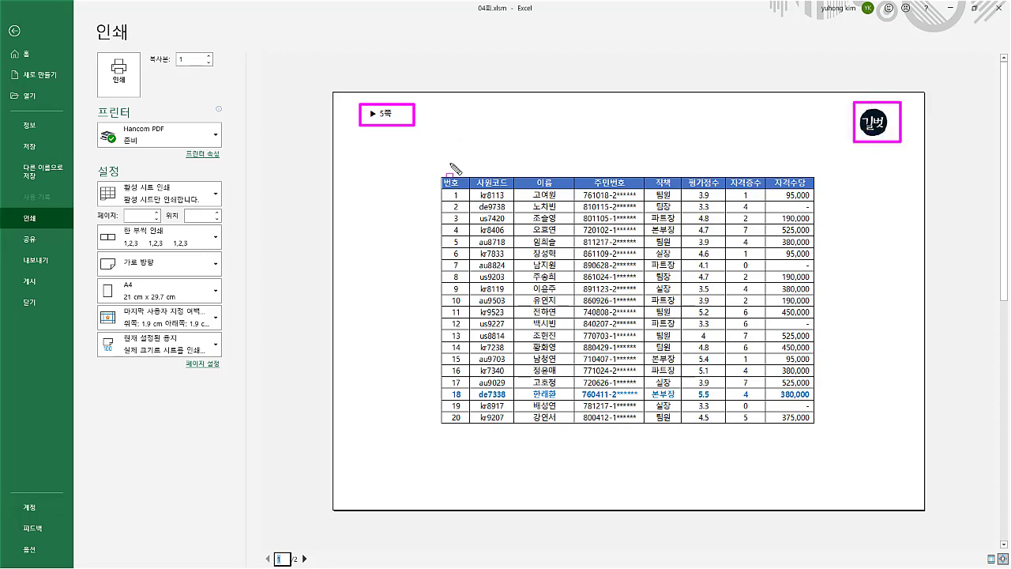
pyautogui.moveTo(260, 550)
pyautogui.mouseDown()
pyautogui.moveTo(315, 551)
pyautogui.moveTo(261, 567)
pyautogui.mouseUp()
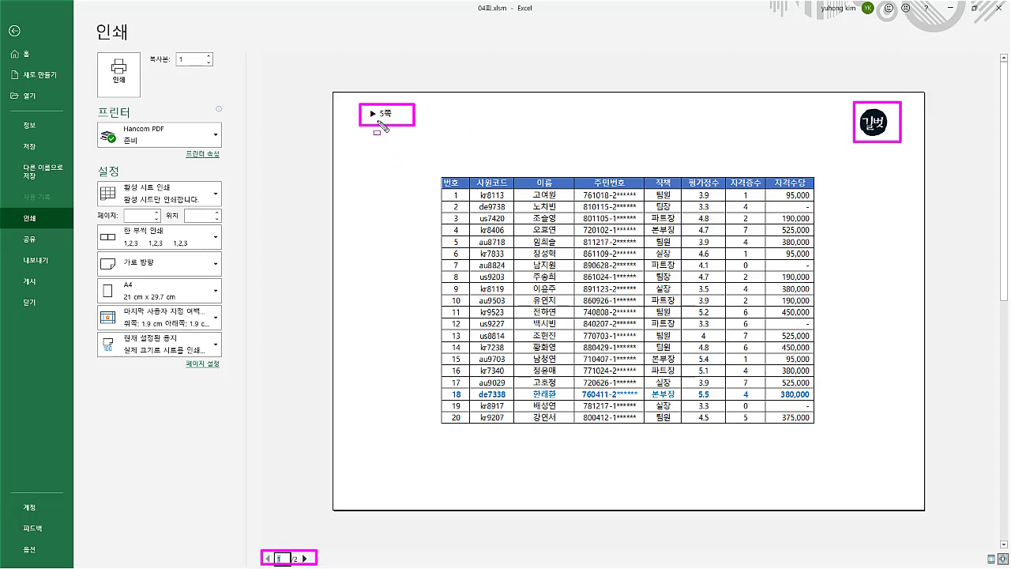
pyautogui.moveTo(375, 122); pyautogui.dragTo(396, 123)
pyautogui.press('Escape')
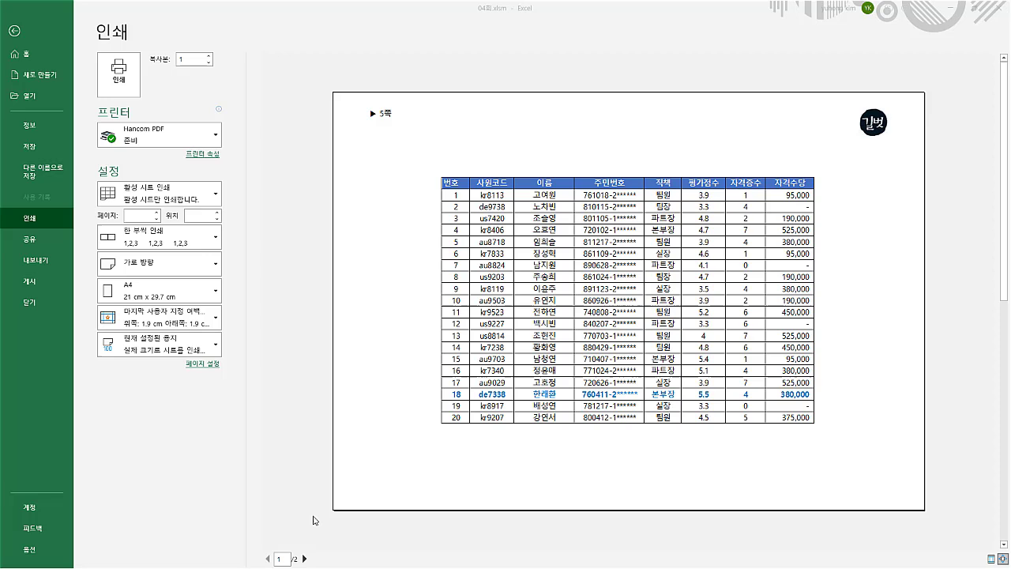
# Check the page number and logo in the second page's header, and return to the worksheet
pyautogui.click(304, 558)
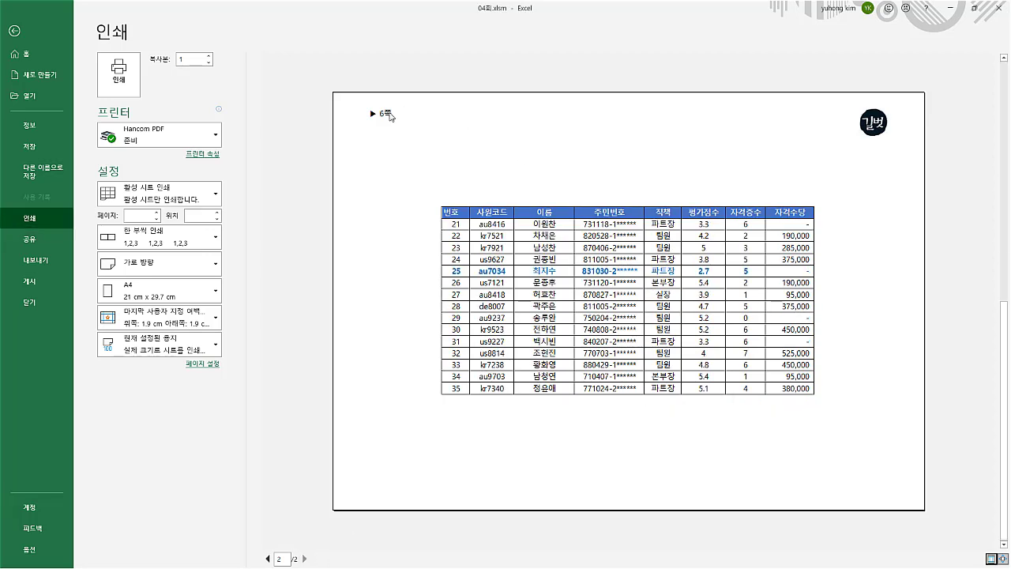
pyautogui.moveTo(364, 123); pyautogui.dragTo(399, 123)
pyautogui.moveTo(853, 102); pyautogui.dragTo(901, 140)
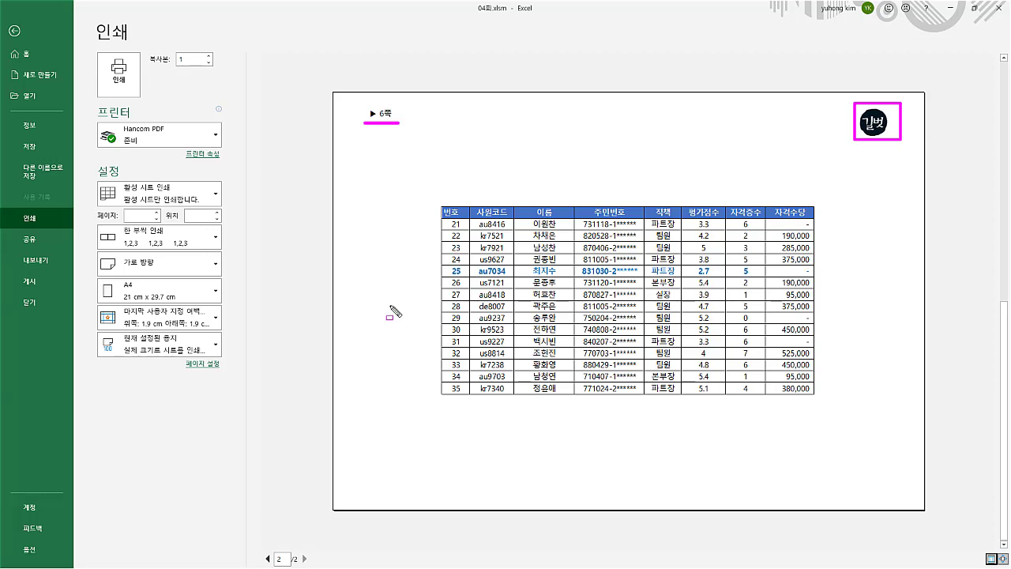
pyautogui.press('Escape')
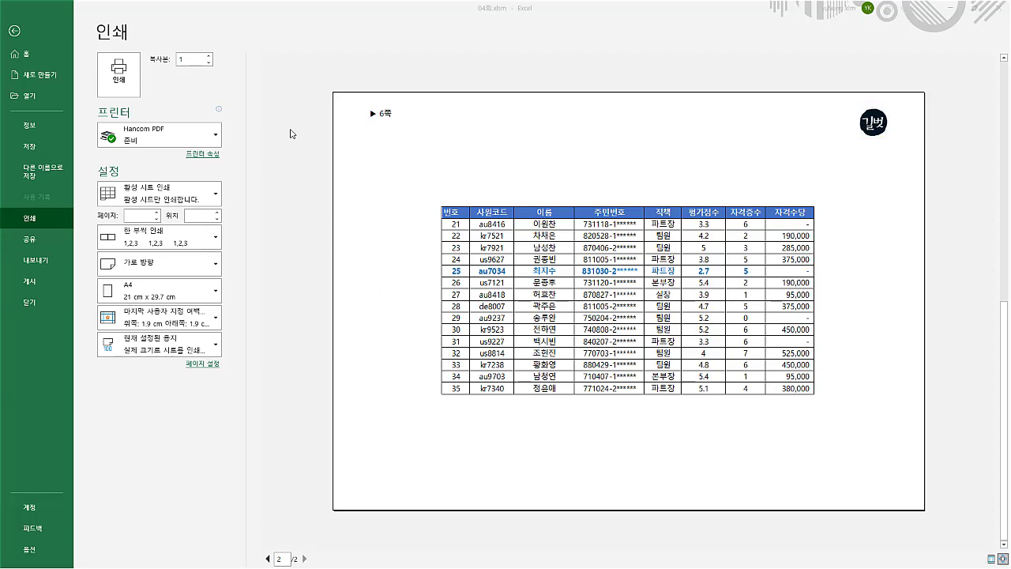
pyautogui.click(15, 30)
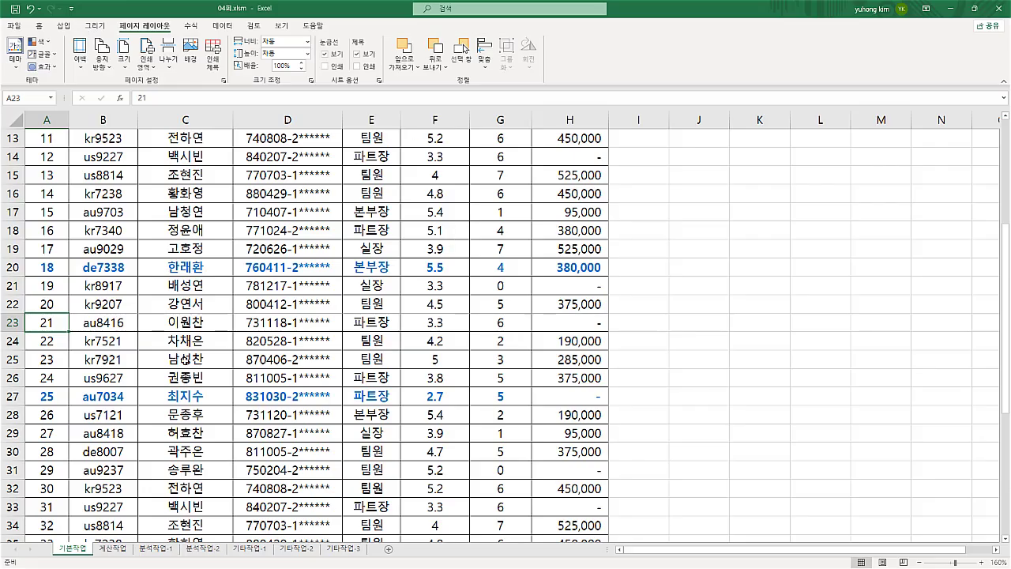